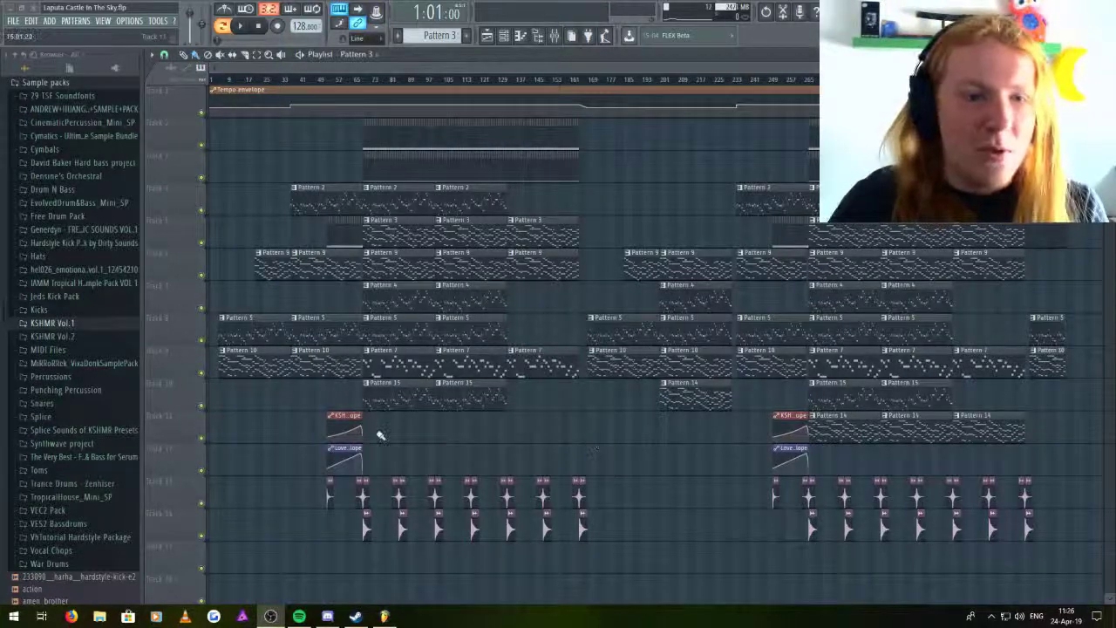
# - Look over the full playlist arrangement of patterns, automation clips and percussion, with the playhead placed at bar 78
pyautogui.keyDown('ctrl'); pyautogui.scroll(5, 380, 435); pyautogui.keyUp('ctrl')
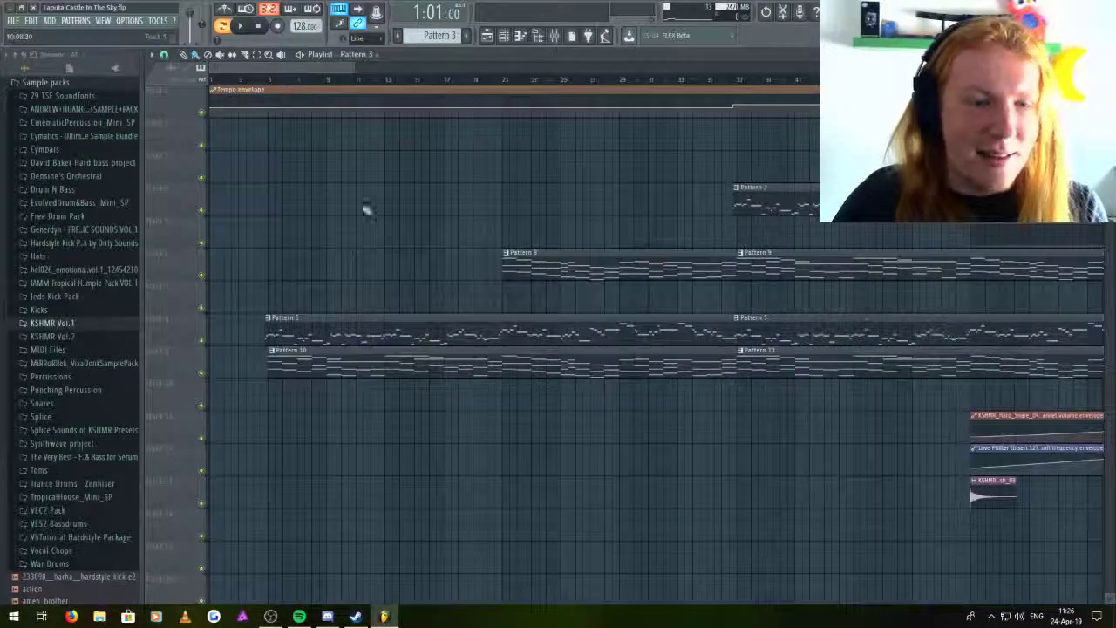
pyautogui.hotkey('alt', 'f')
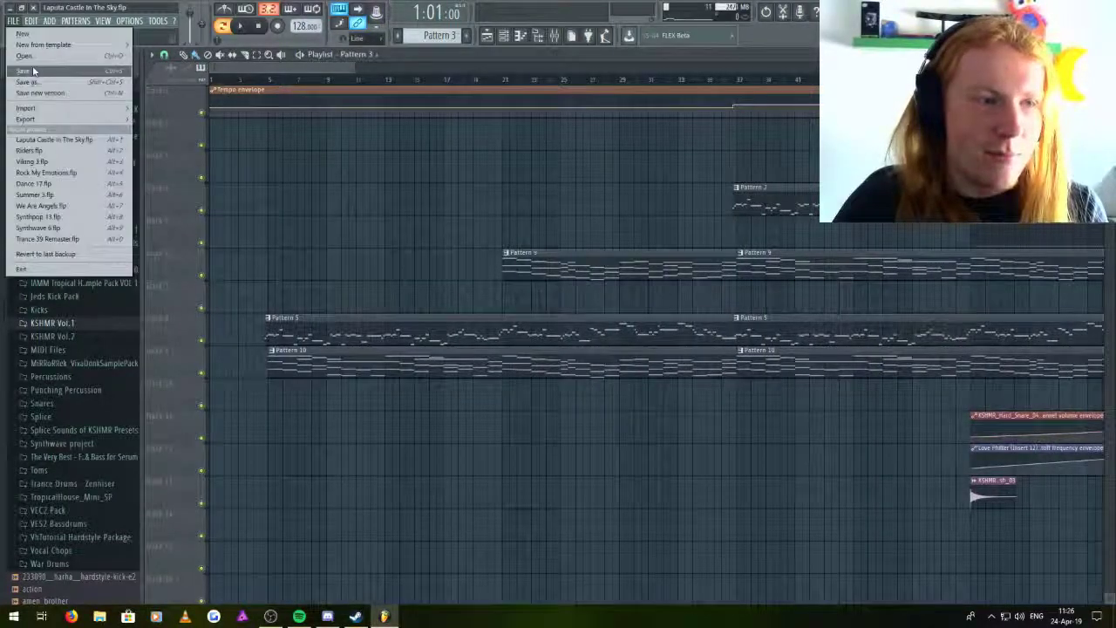
pyautogui.press('Escape')
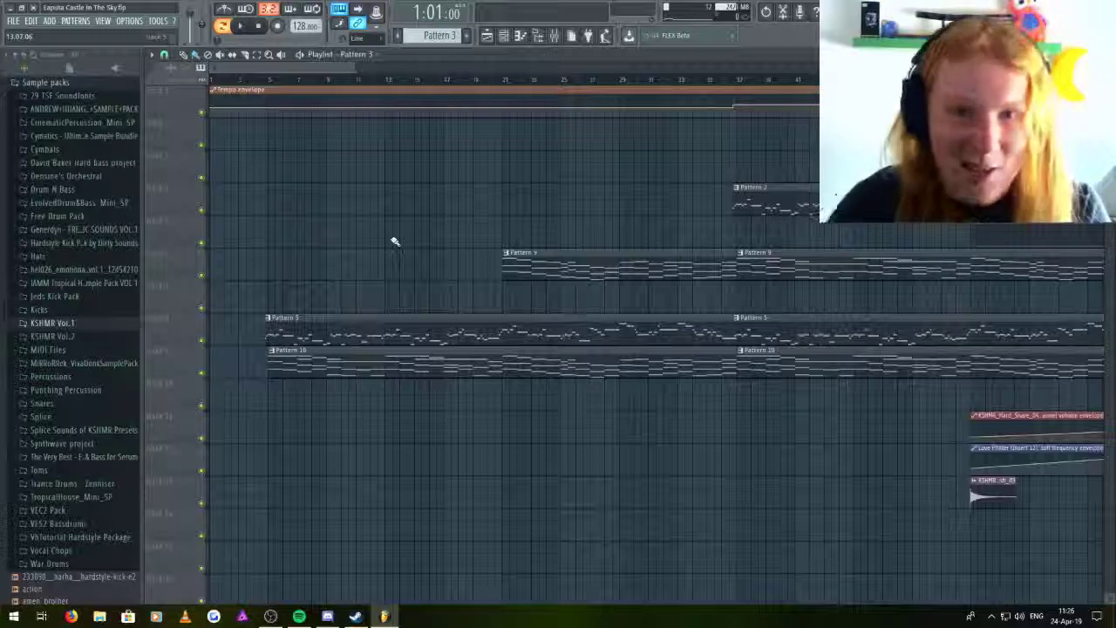
pyautogui.scroll(-3, 396, 225)
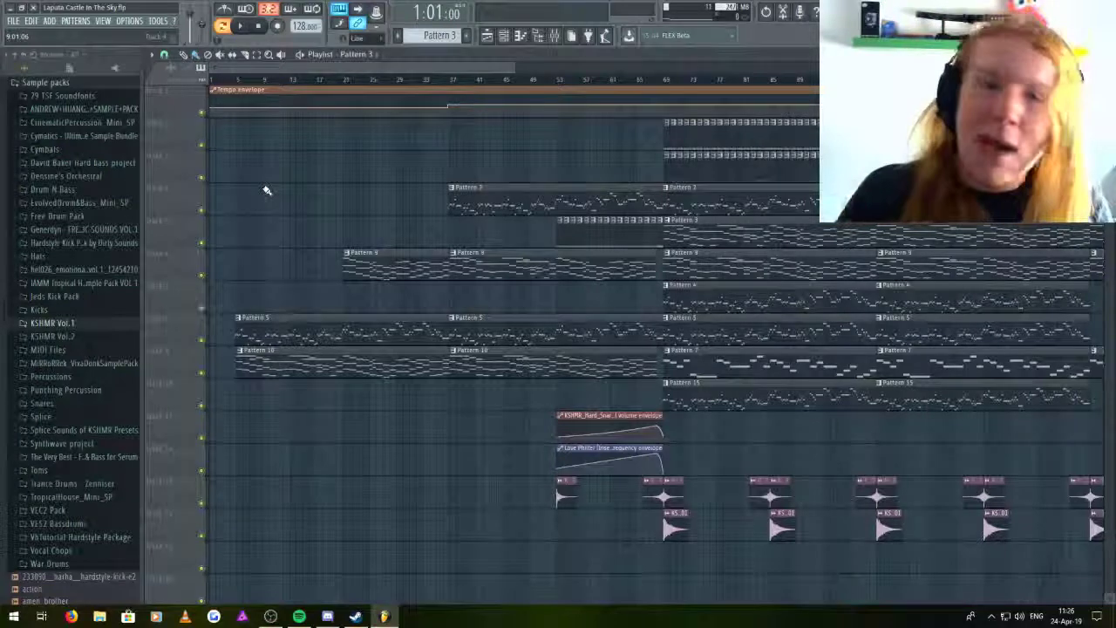
pyautogui.scroll(-3, 267, 190)
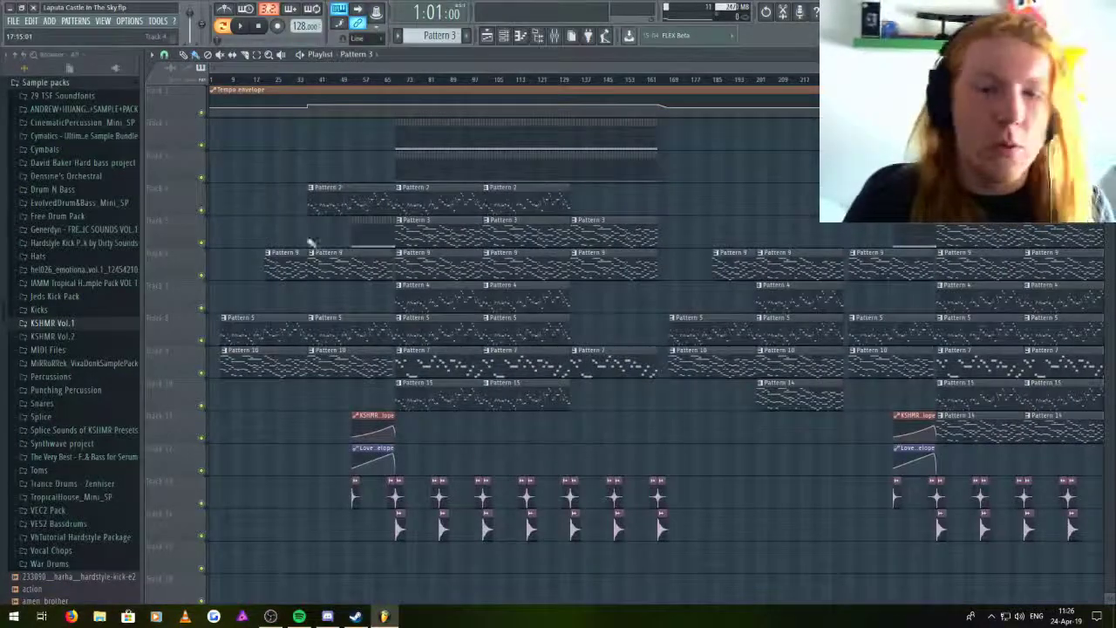
pyautogui.scroll(-2, 311, 242)
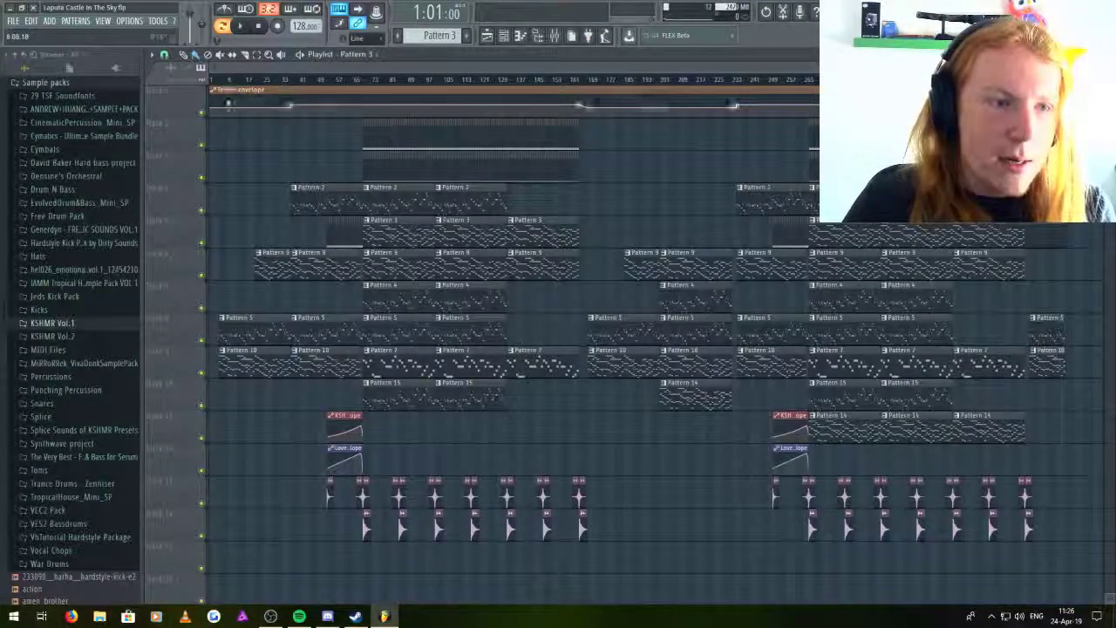
pyautogui.moveTo(224, 80); pyautogui.dragTo(385, 81)
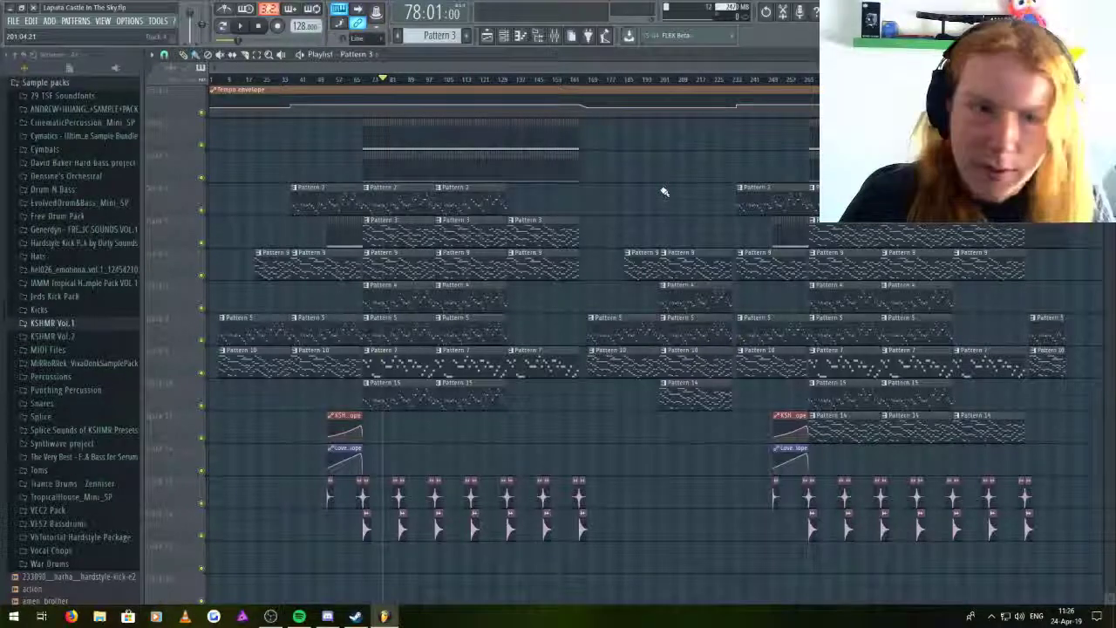
pyautogui.scroll(1, 436, 34)
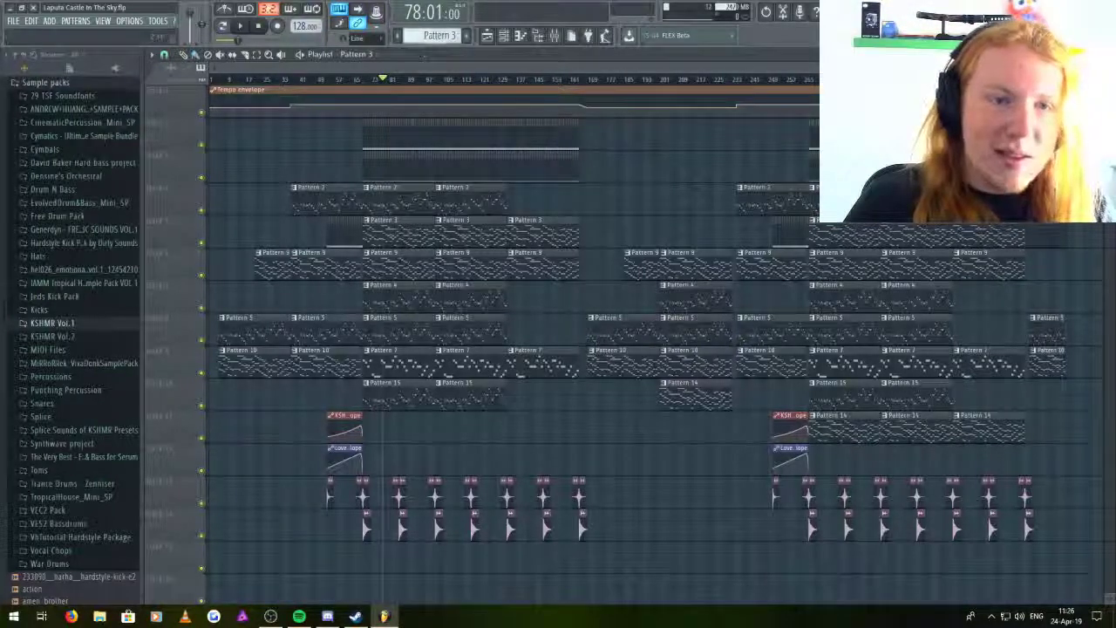
pyautogui.keyDown('ctrl'); pyautogui.scroll(3, 258, 328); pyautogui.keyUp('ctrl')
pyautogui.keyDown('ctrl'); pyautogui.scroll(-5, 471, 397); pyautogui.keyUp('ctrl')
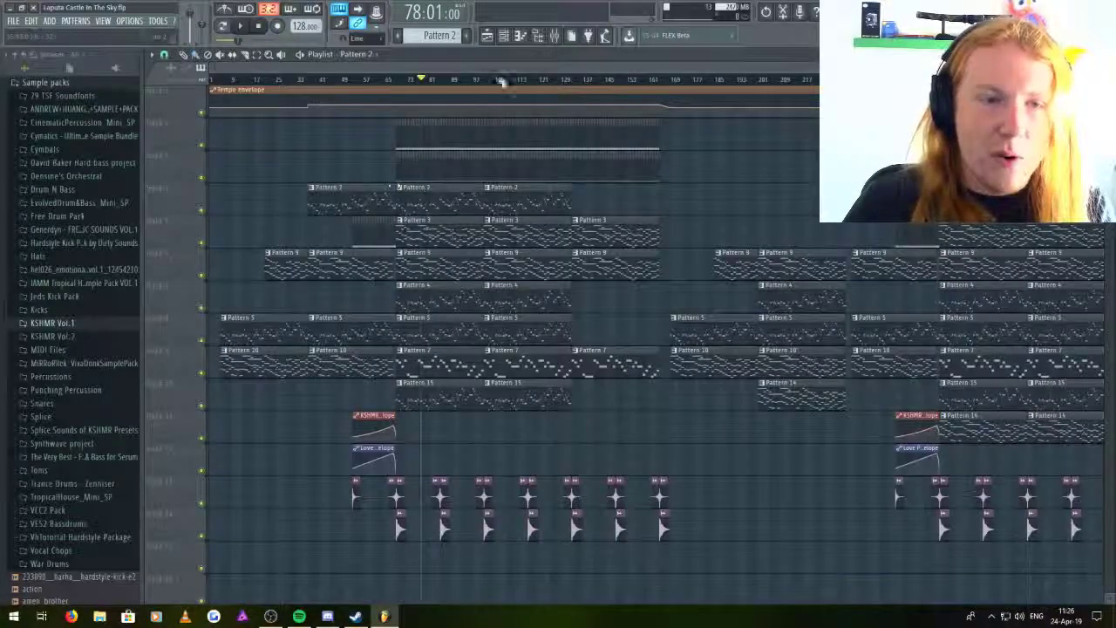
# - Open the Serum melody of Pattern 2 in the piano roll by way of the channel rack
pyautogui.click(503, 35)
pyautogui.click(503, 35)
pyautogui.click(520, 35)
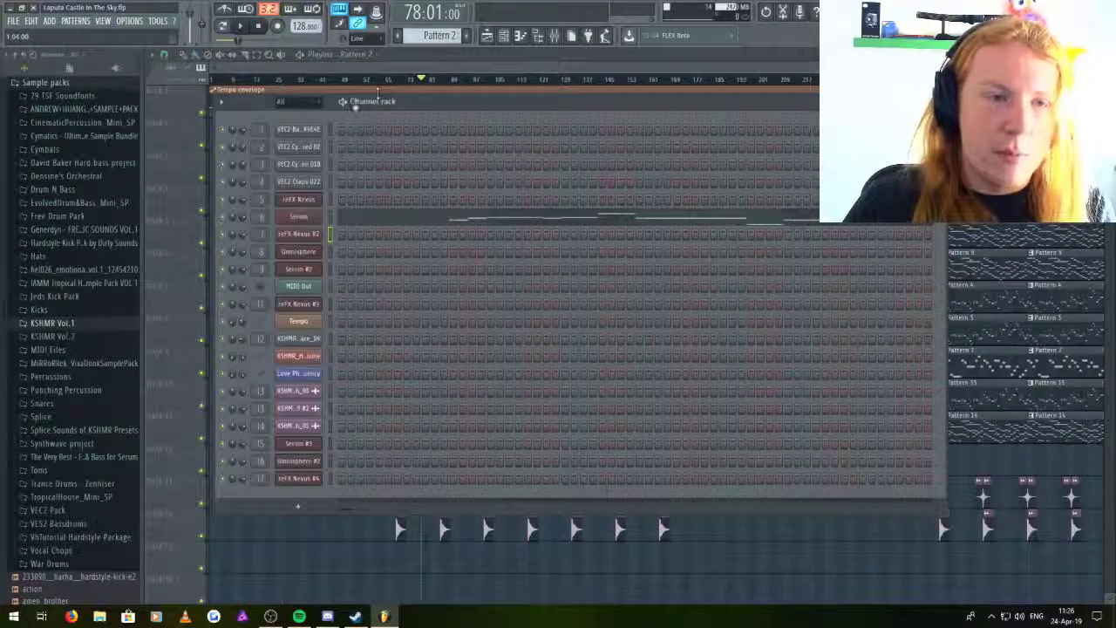
pyautogui.click(503, 35)
pyautogui.click(384, 54)
pyautogui.click(410, 218)
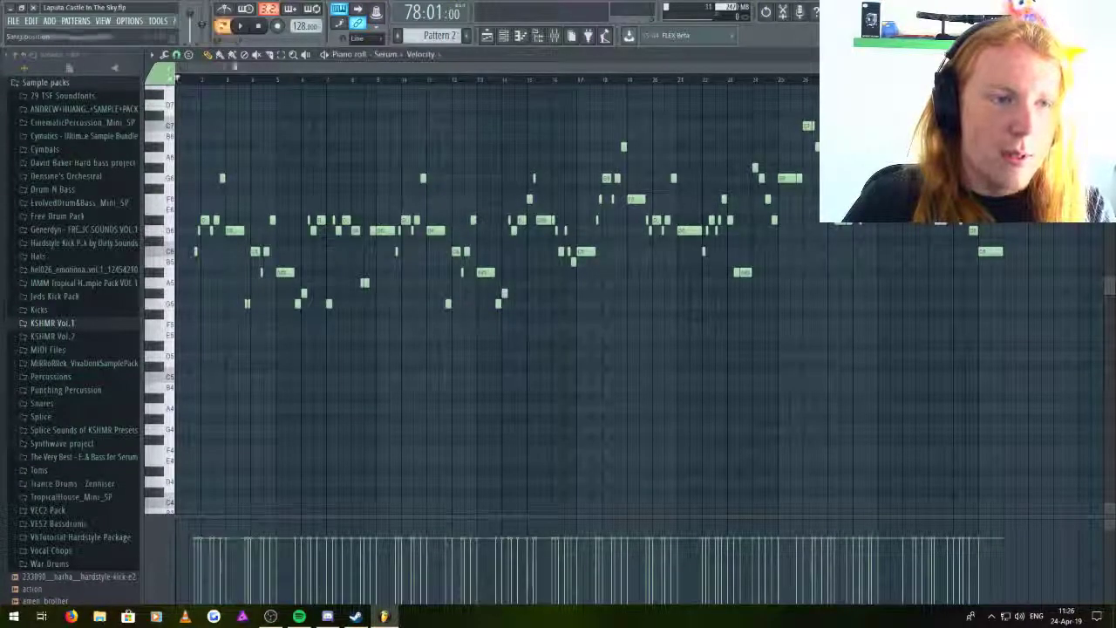
# - Play the Serum melody of Pattern 2 from the first bar and stop playback
pyautogui.moveTo(182, 80)
pyautogui.mouseDown()
pyautogui.moveTo(201, 80)
pyautogui.moveTo(189, 80)
pyautogui.mouseUp()
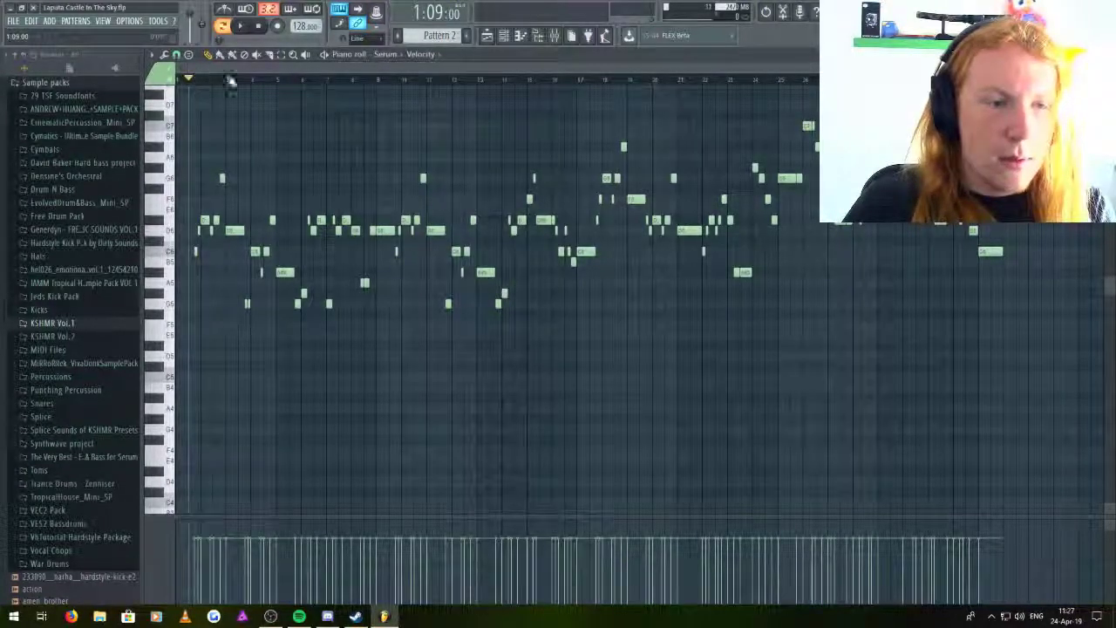
pyautogui.press('space')
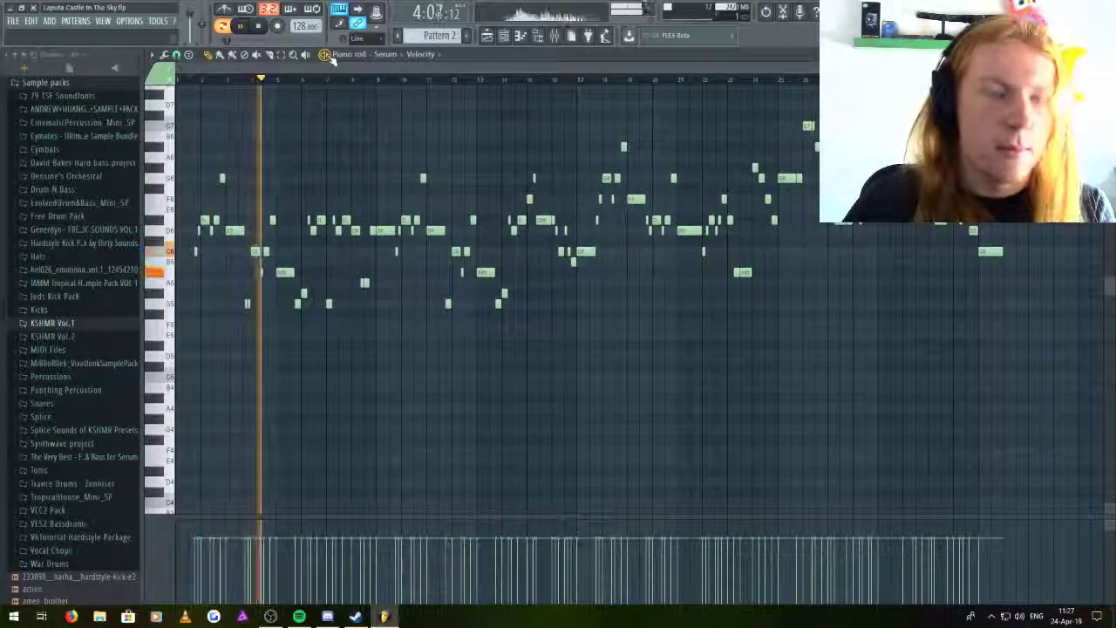
pyautogui.click(13, 20)
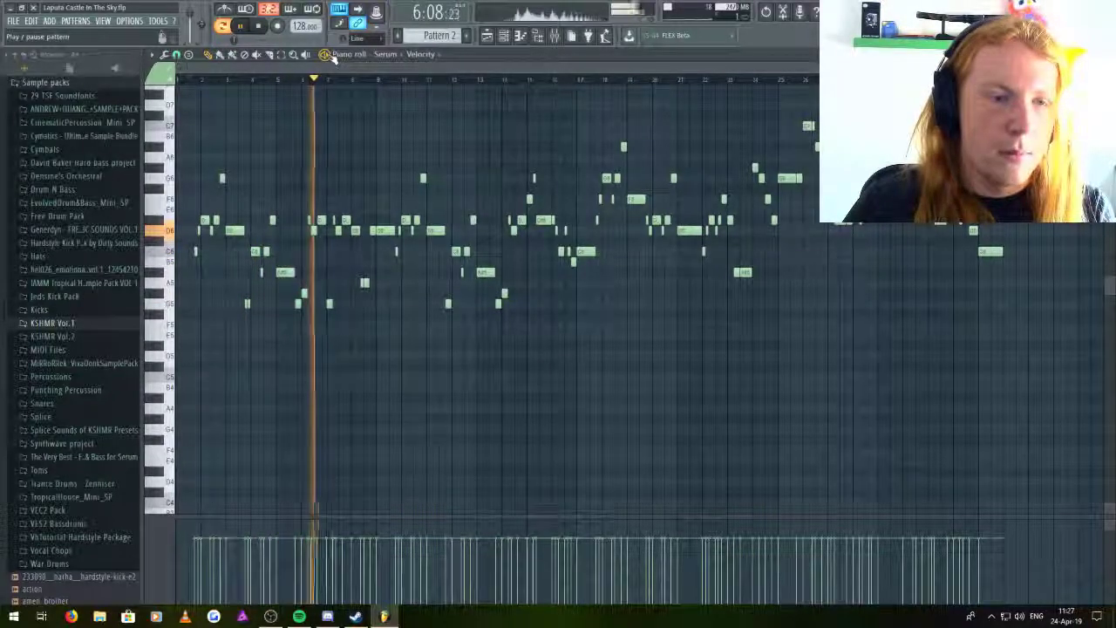
pyautogui.press('space')
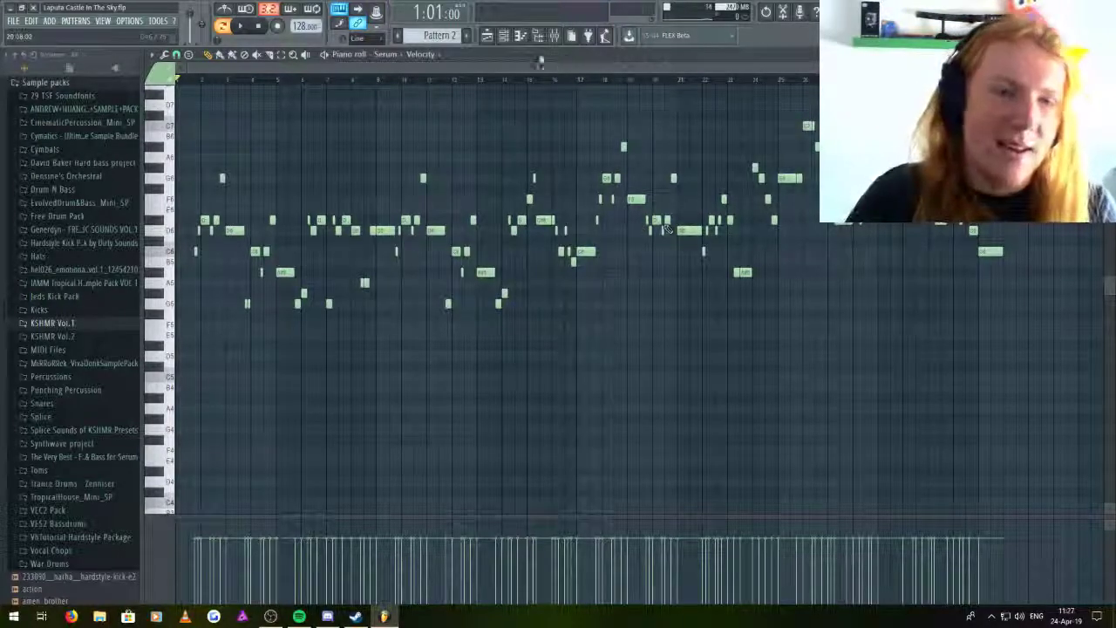
# - Open the Serum instrument from the channel rack and inspect its effects page with the compressor and reverb
pyautogui.click(504, 35)
pyautogui.click(305, 217)
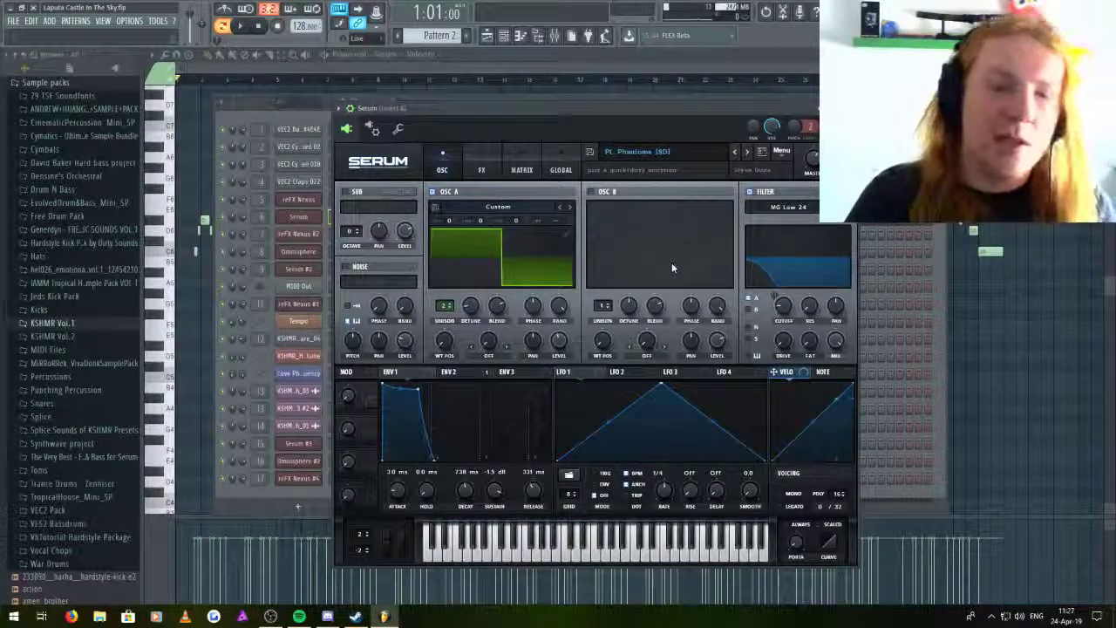
pyautogui.click(481, 169)
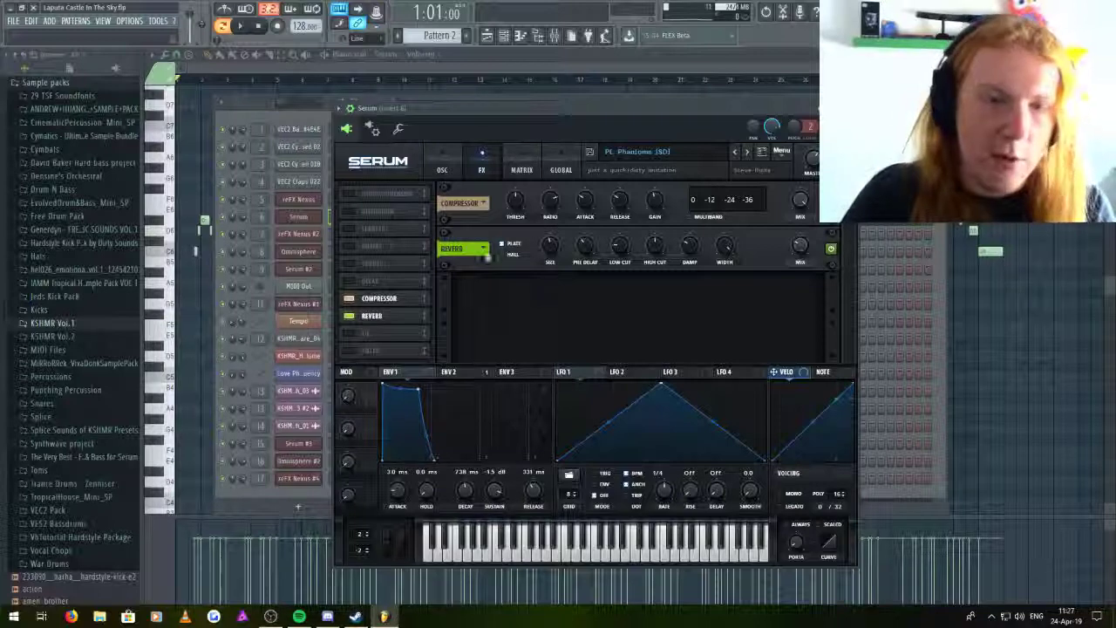
# - Inspect the ValhallaRoom and Fruity Delay 2 effects on Serum's mixer track
pyautogui.click(536, 35)
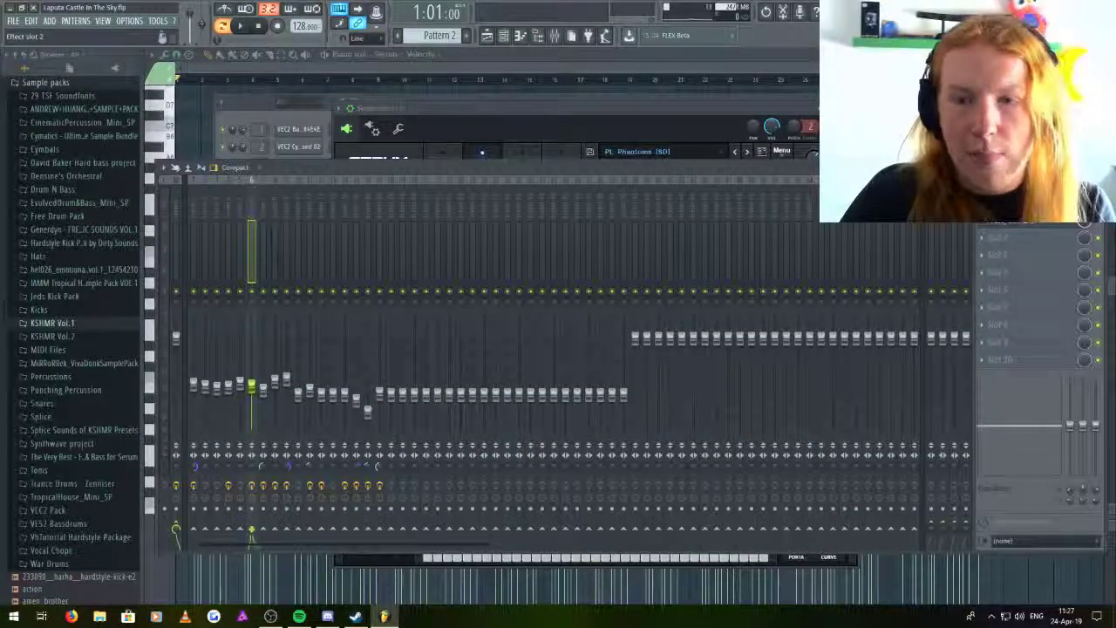
pyautogui.click(1002, 204)
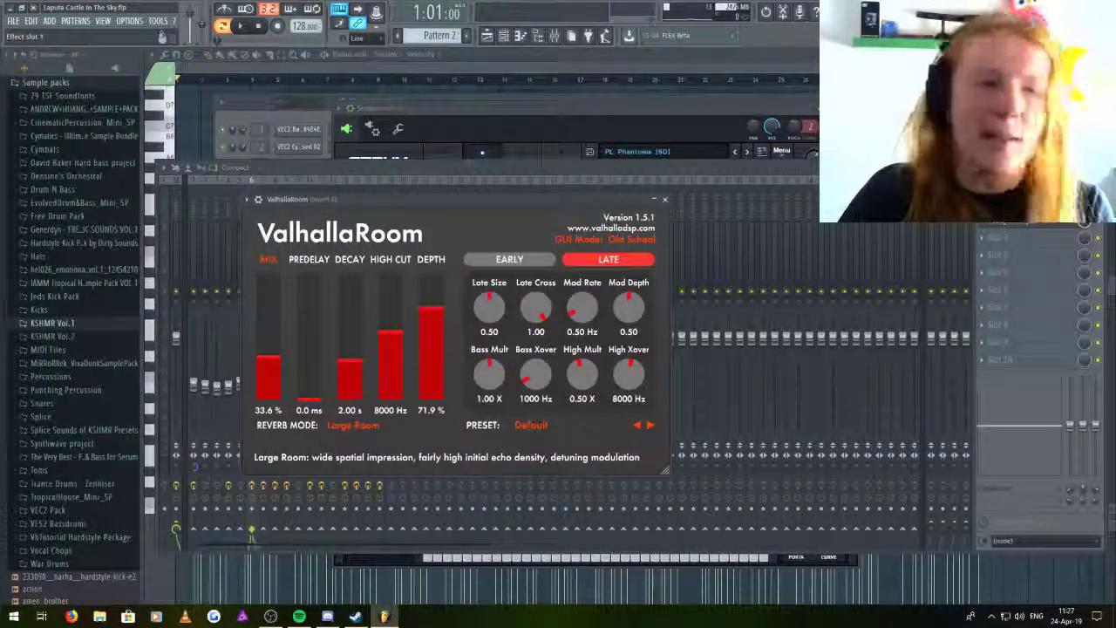
pyautogui.click(1003, 204)
pyautogui.click(1002, 221)
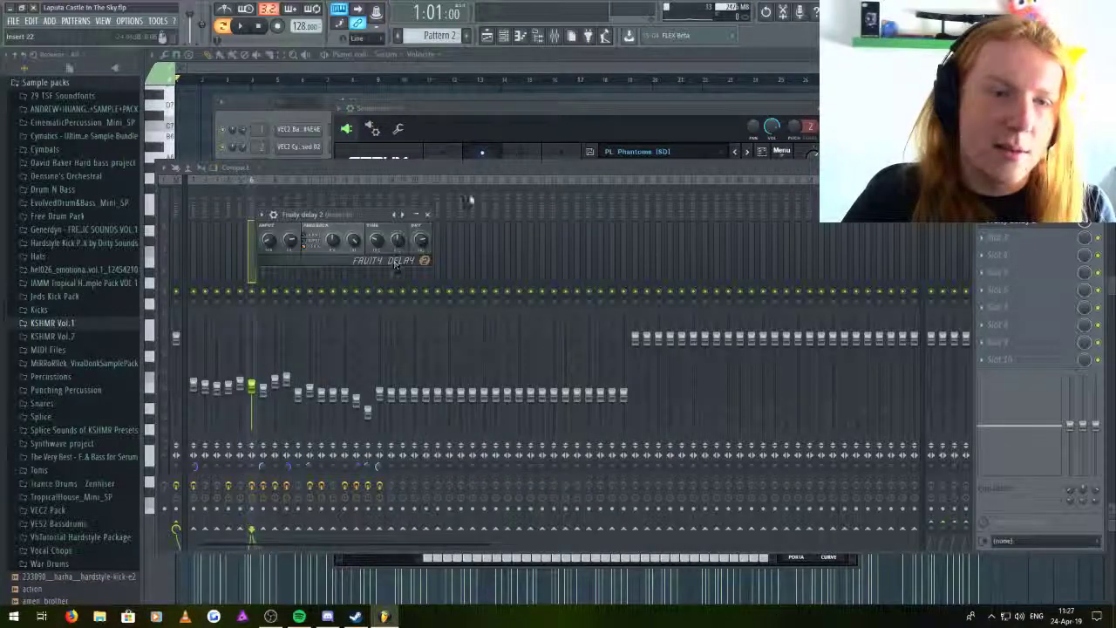
# - Switch to Pattern 3 and open its reFX Nexus #2 chords in the piano roll
pyautogui.press('F6')
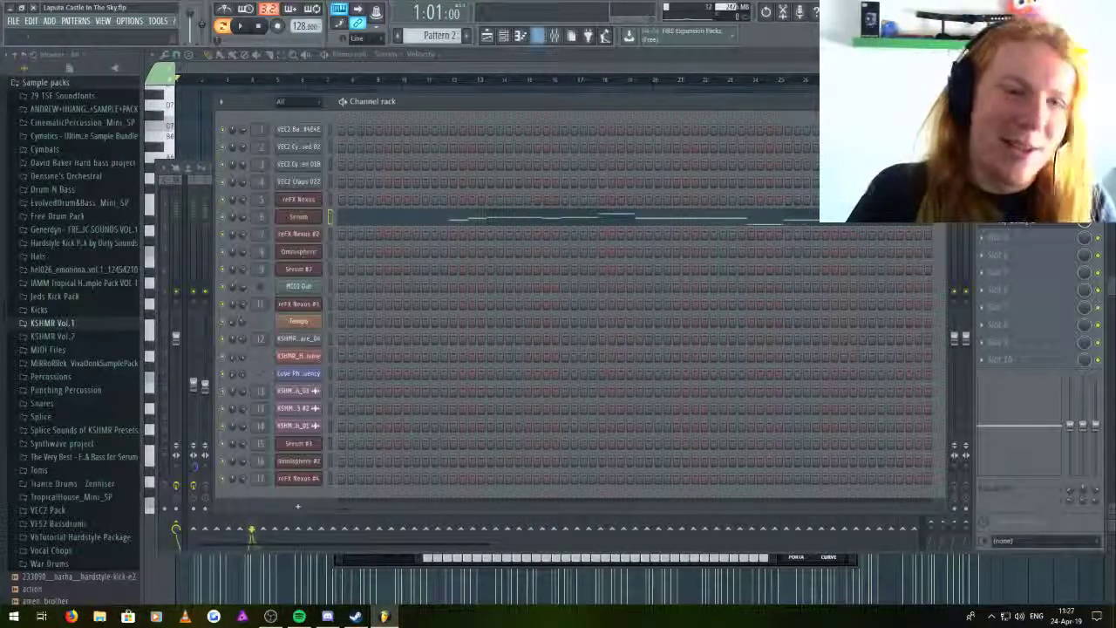
pyautogui.press('KP_Add')
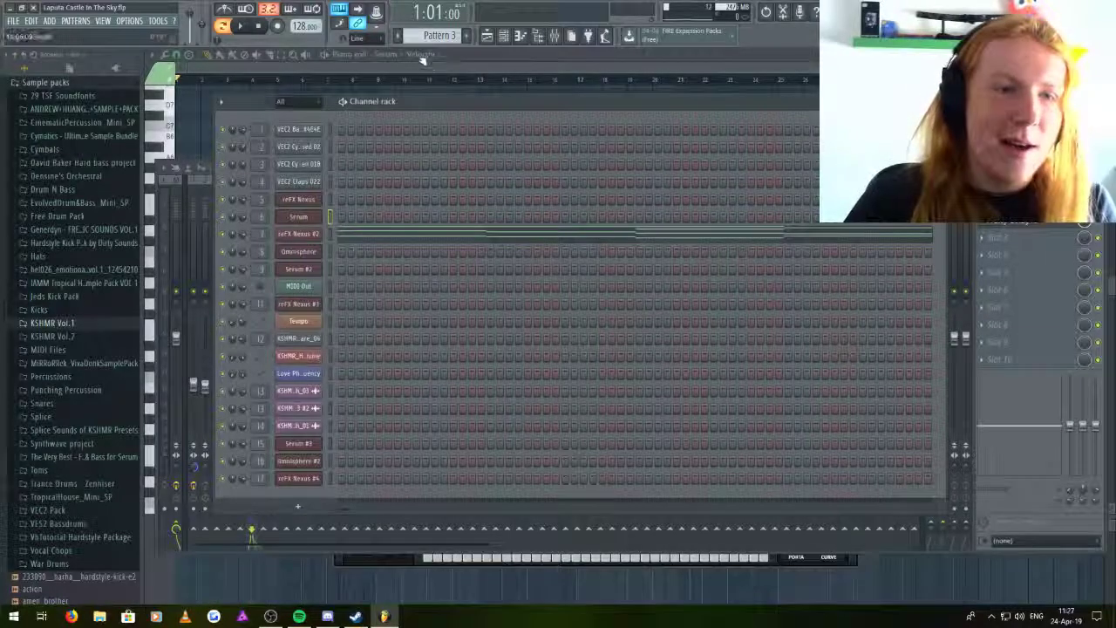
pyautogui.click(376, 55)
pyautogui.click(436, 229)
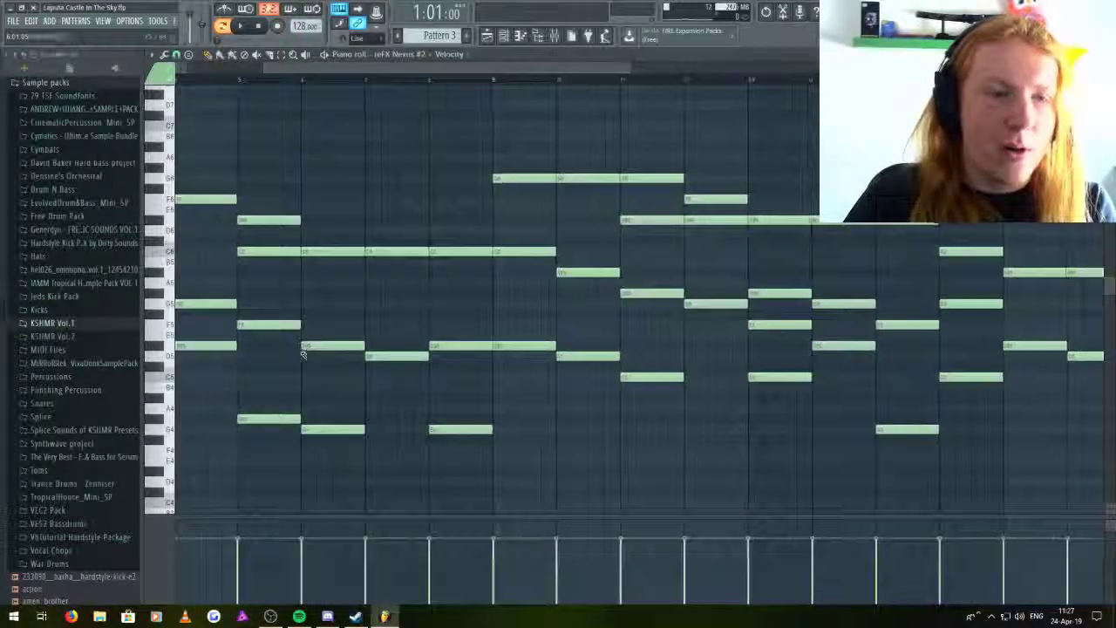
# - Open reFX Nexus #2 from the channel rack and view its PD Mystical preset in the Epic Pads category
pyautogui.click(504, 35)
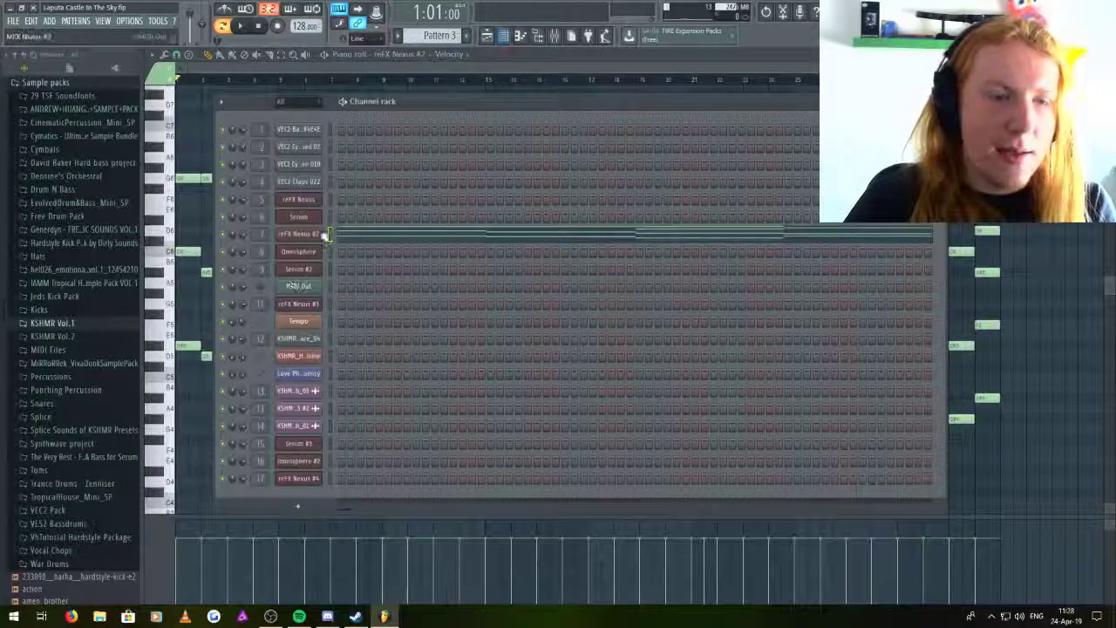
pyautogui.click(295, 300)
pyautogui.click(555, 344)
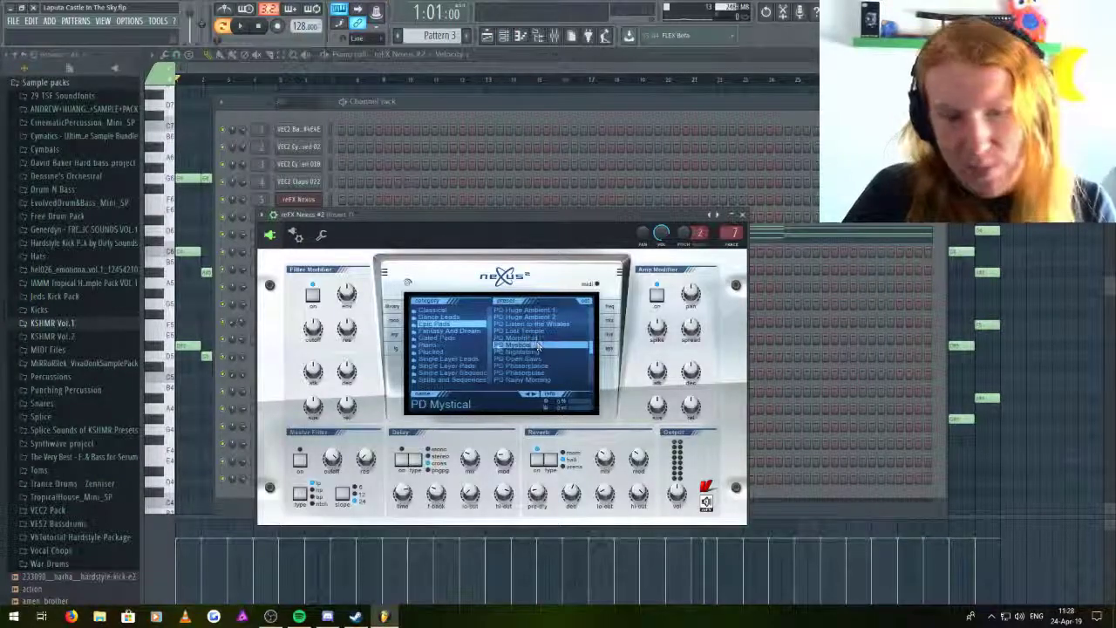
pyautogui.scroll(4, 537, 362)
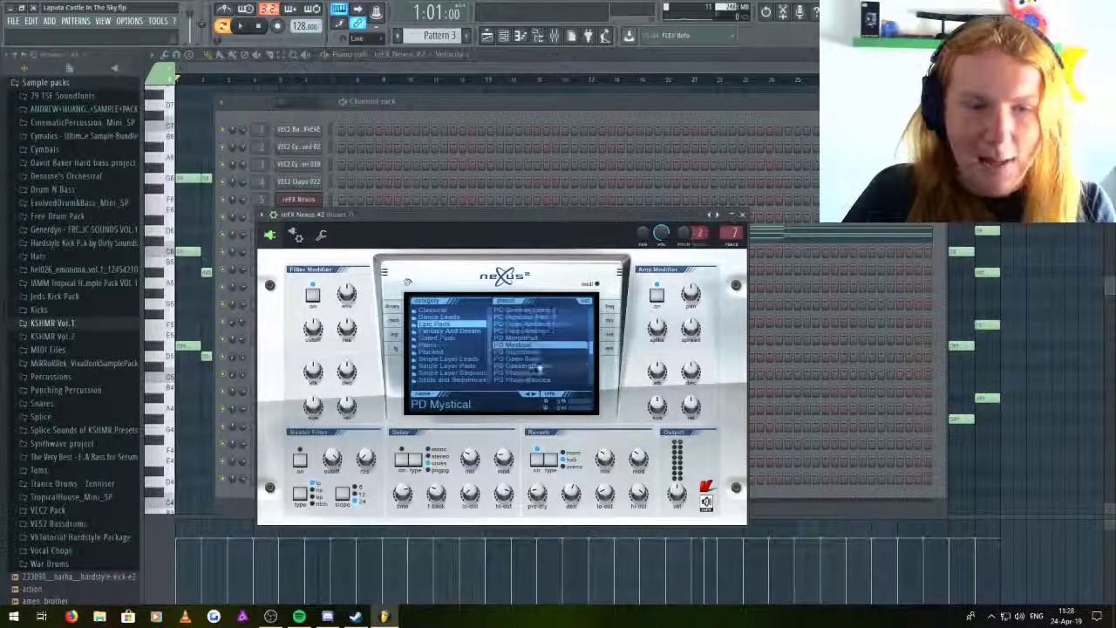
# - Return to the piano roll, play the reFX Nexus #2 chords of Pattern 3 and stop playback
pyautogui.click(568, 56)
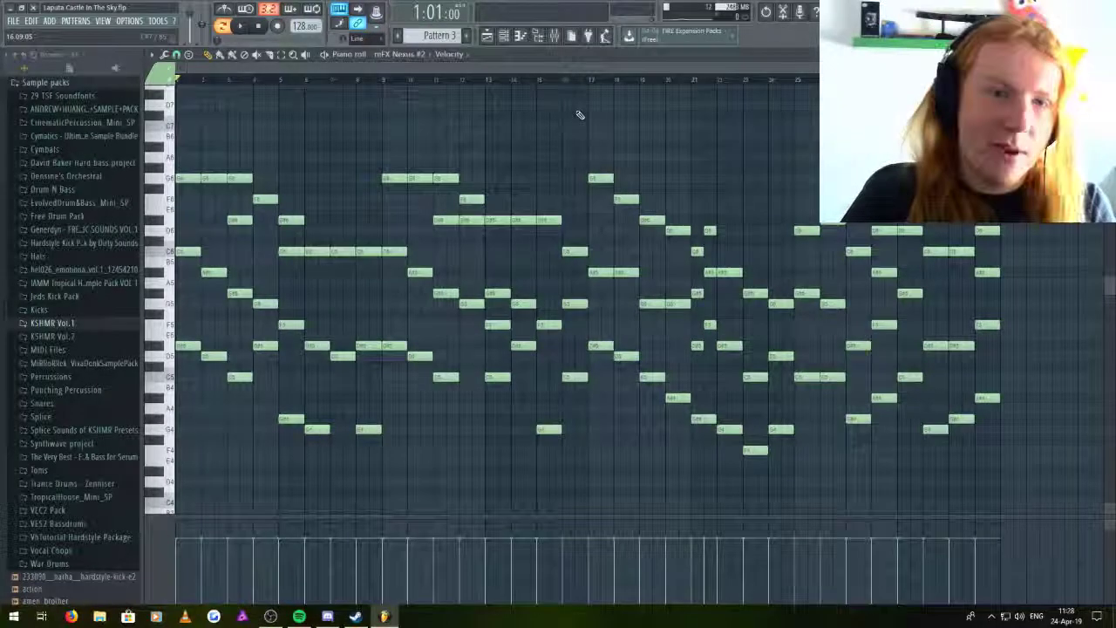
pyautogui.click(325, 55)
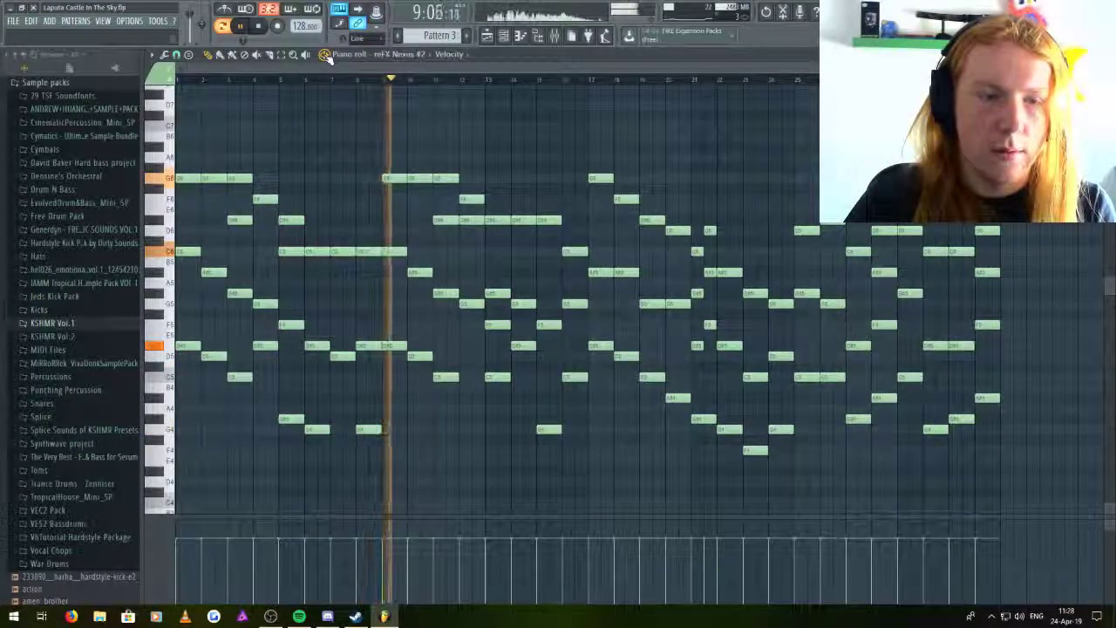
pyautogui.press('space')
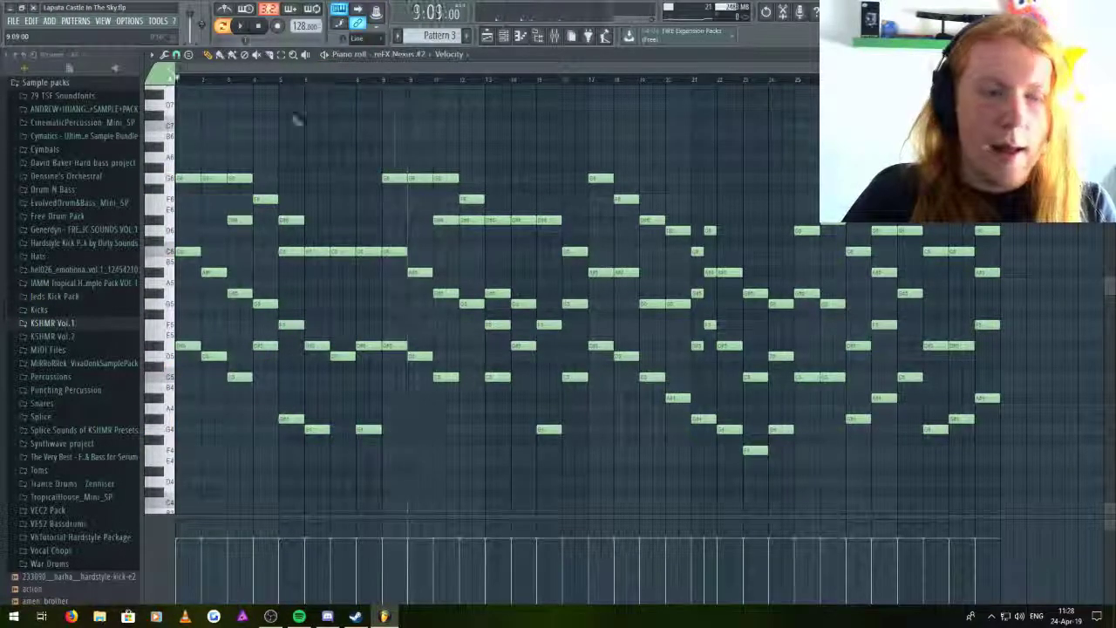
# - Check the Nicky Romero effect on the reFX Nexus #2 mixer track, close it and return to the piano roll
pyautogui.click(520, 35)
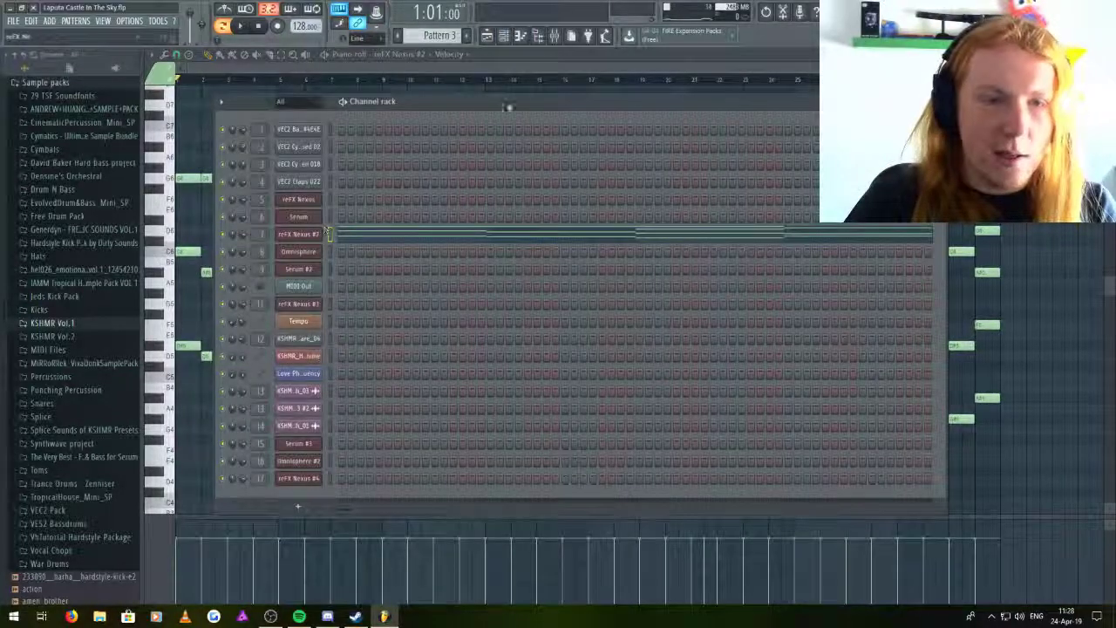
pyautogui.click(554, 35)
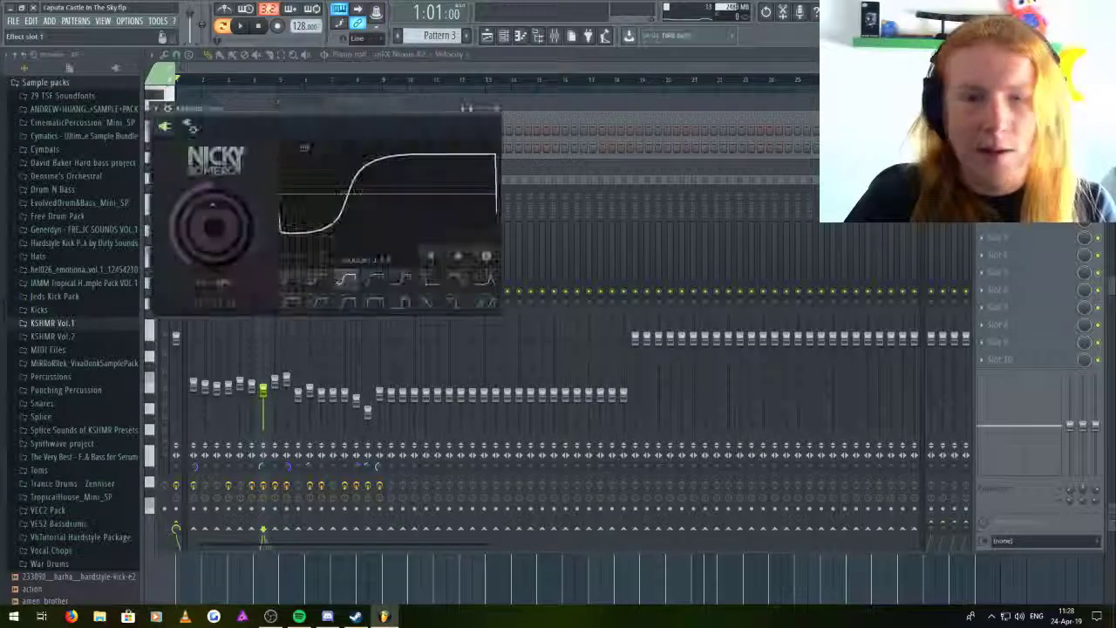
pyautogui.click(493, 104)
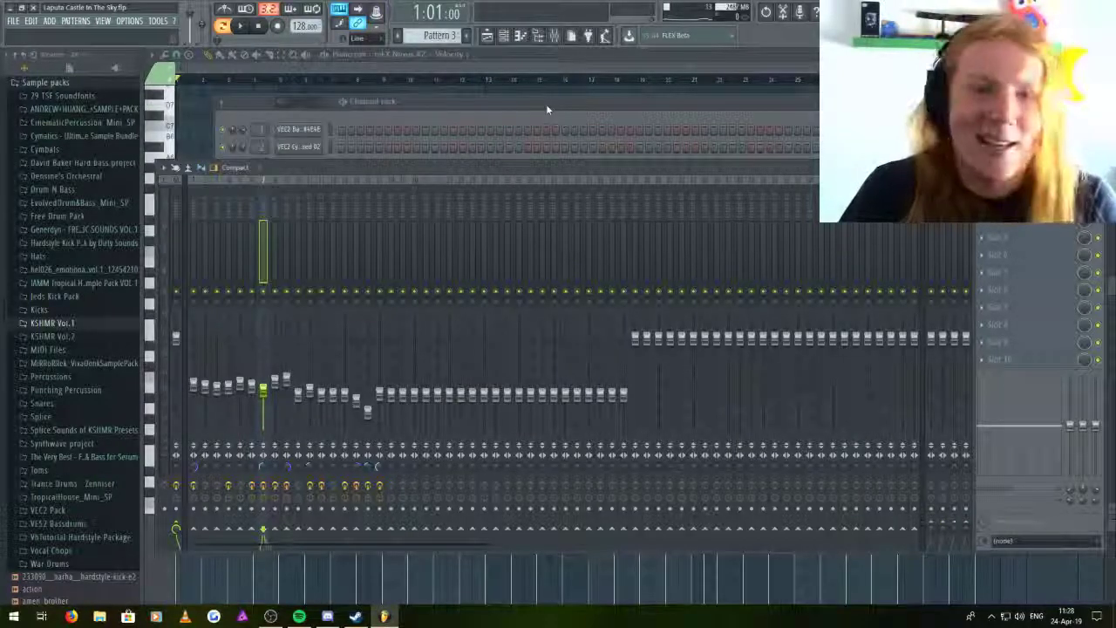
pyautogui.click(538, 35)
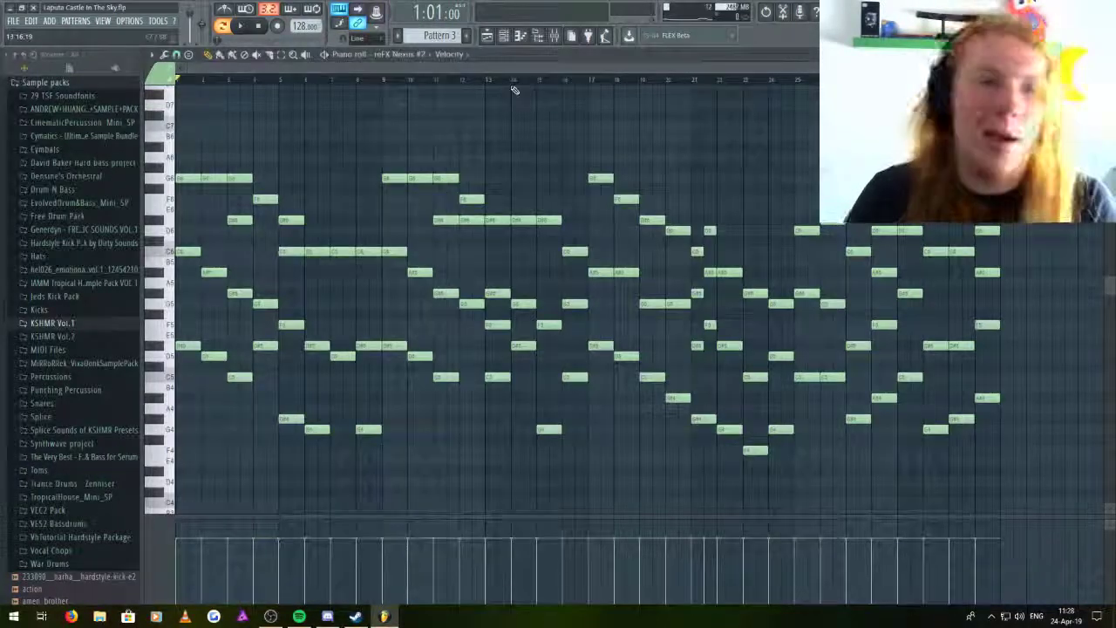
# - Switch to Pattern 4, open its Omnisphere notes in the piano roll and bring up the channel rack
pyautogui.scroll(-1, 428, 35)
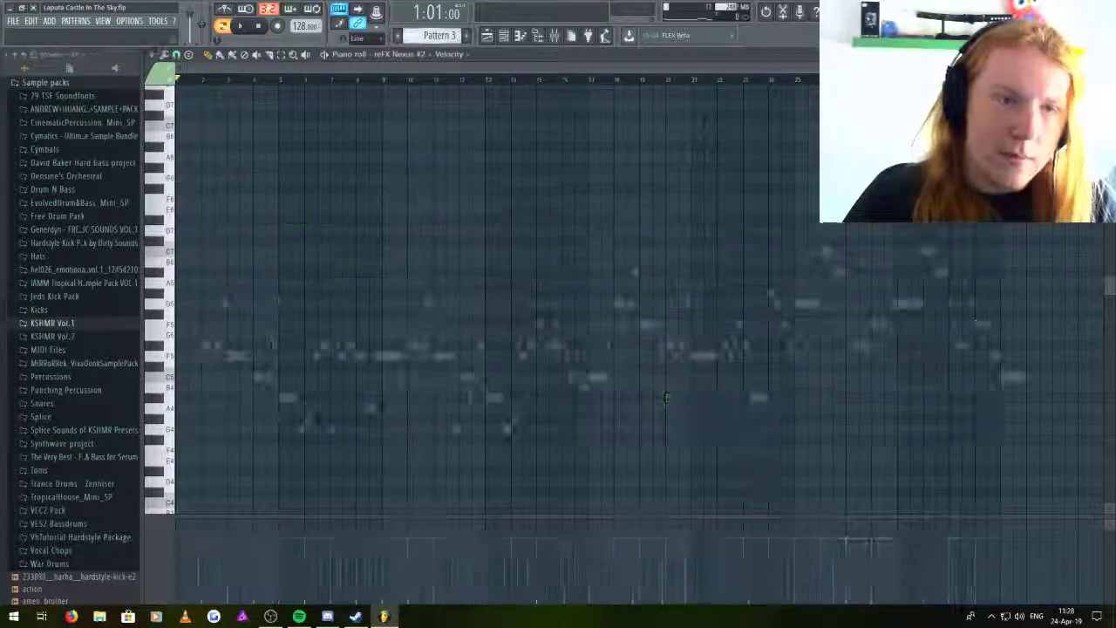
pyautogui.click(397, 54)
pyautogui.click(464, 240)
pyautogui.click(503, 35)
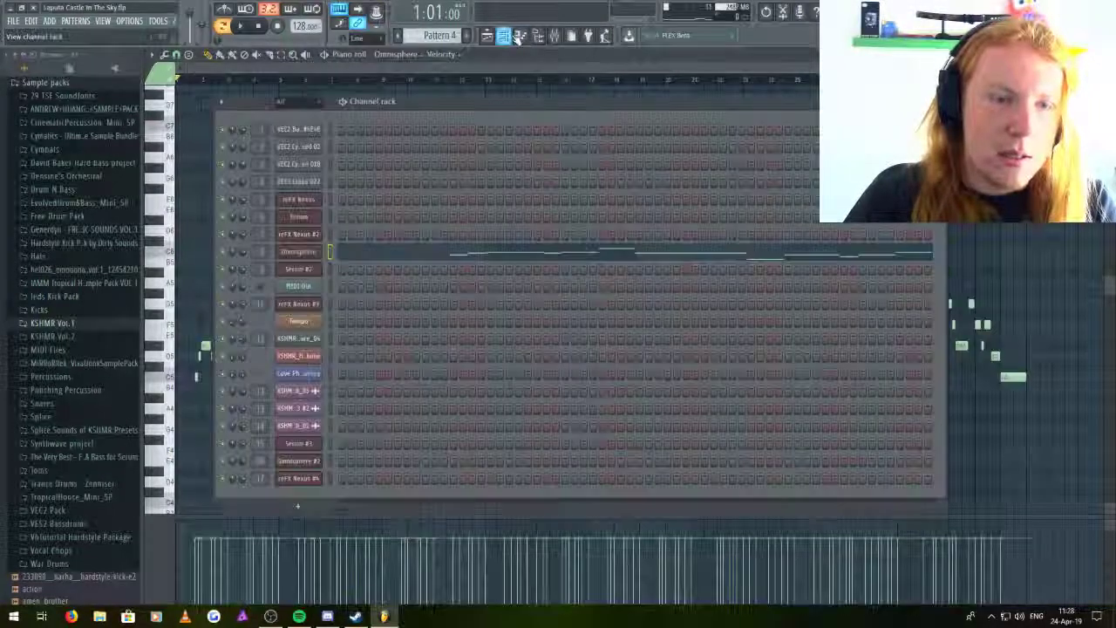
# - Open Omnisphere from the channel rack and view its Mandolin a patch in the Guitars category
pyautogui.click(299, 252)
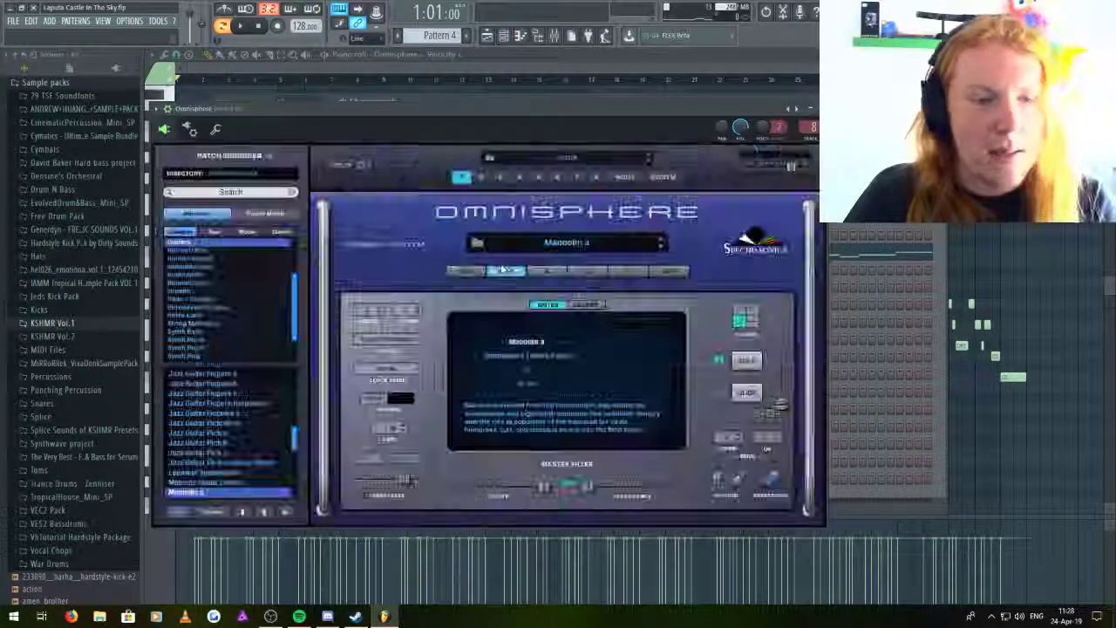
pyautogui.scroll(-3, 237, 418)
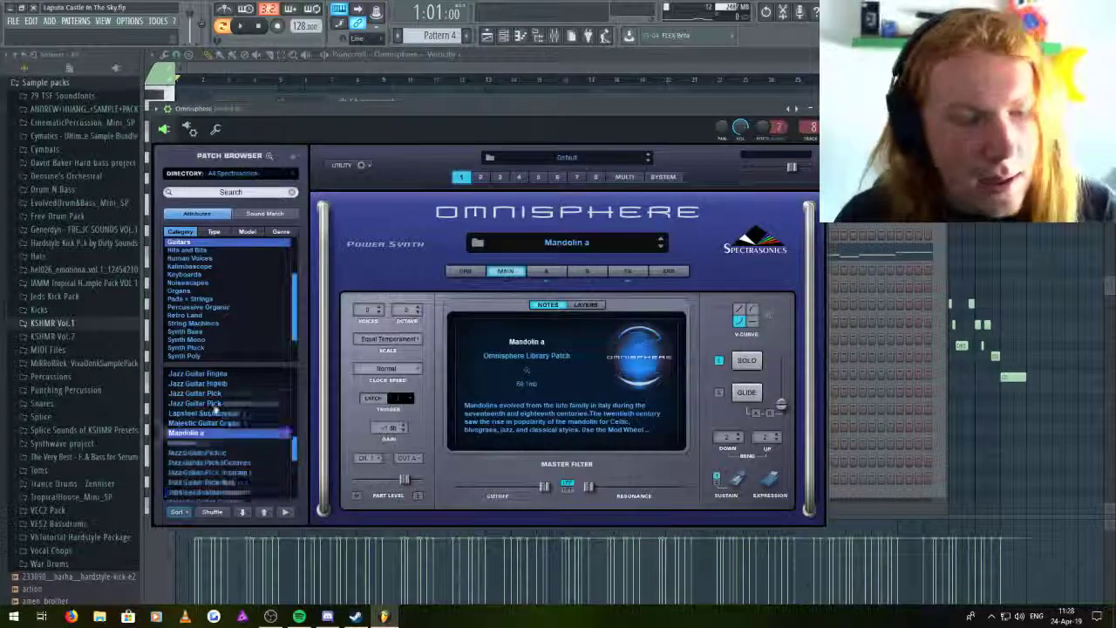
pyautogui.scroll(1, 243, 422)
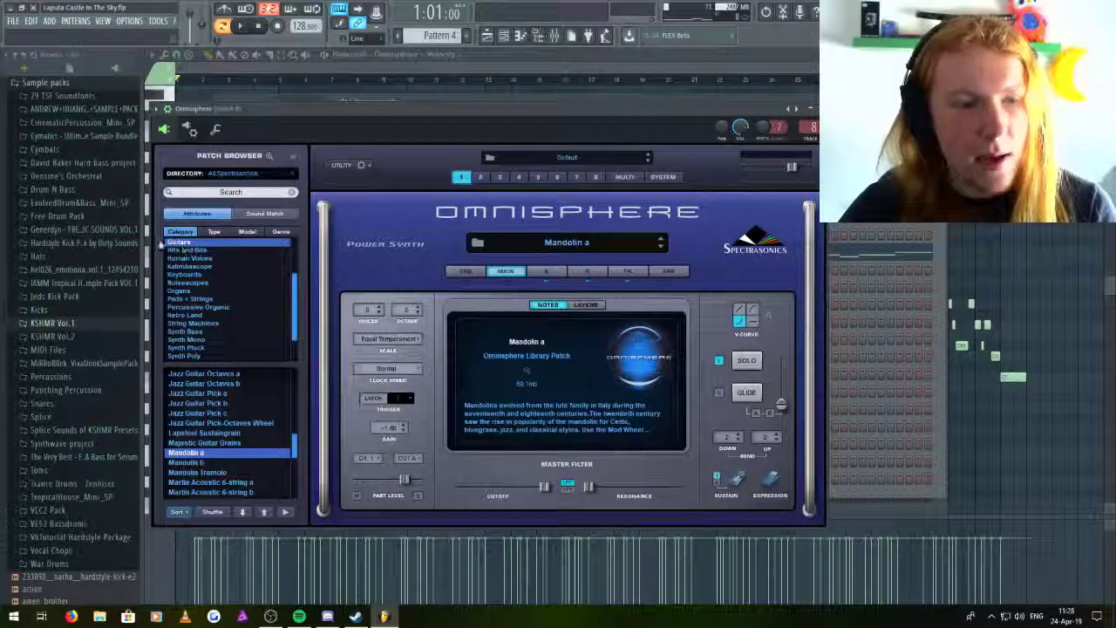
# - Return to the piano roll, play the Omnisphere melody of Pattern 4 and stop playback
pyautogui.click(461, 54)
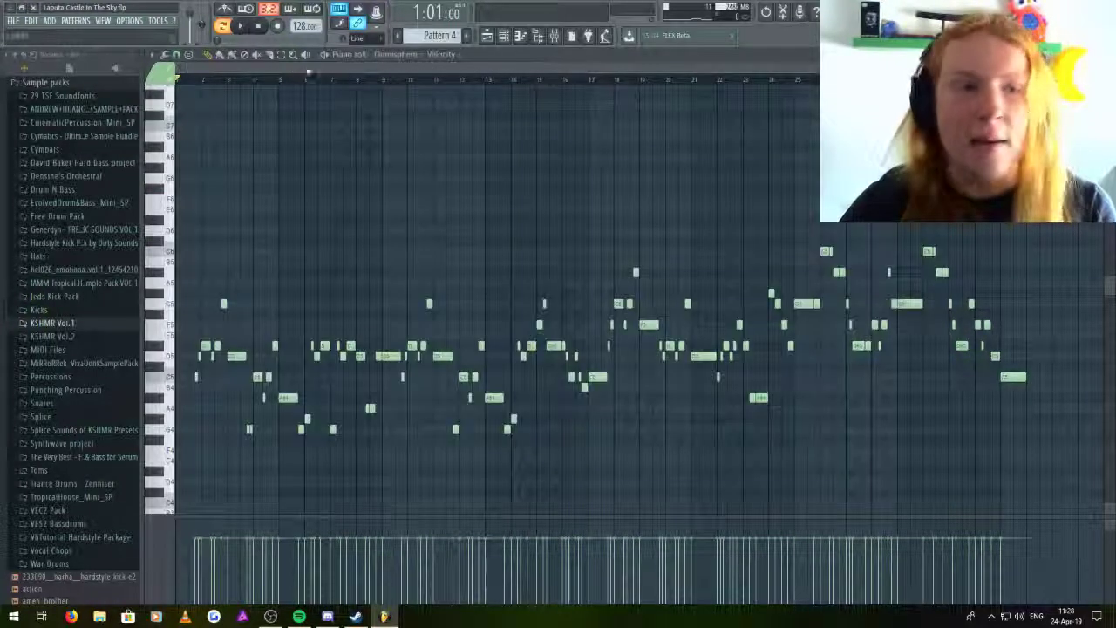
pyautogui.press('space')
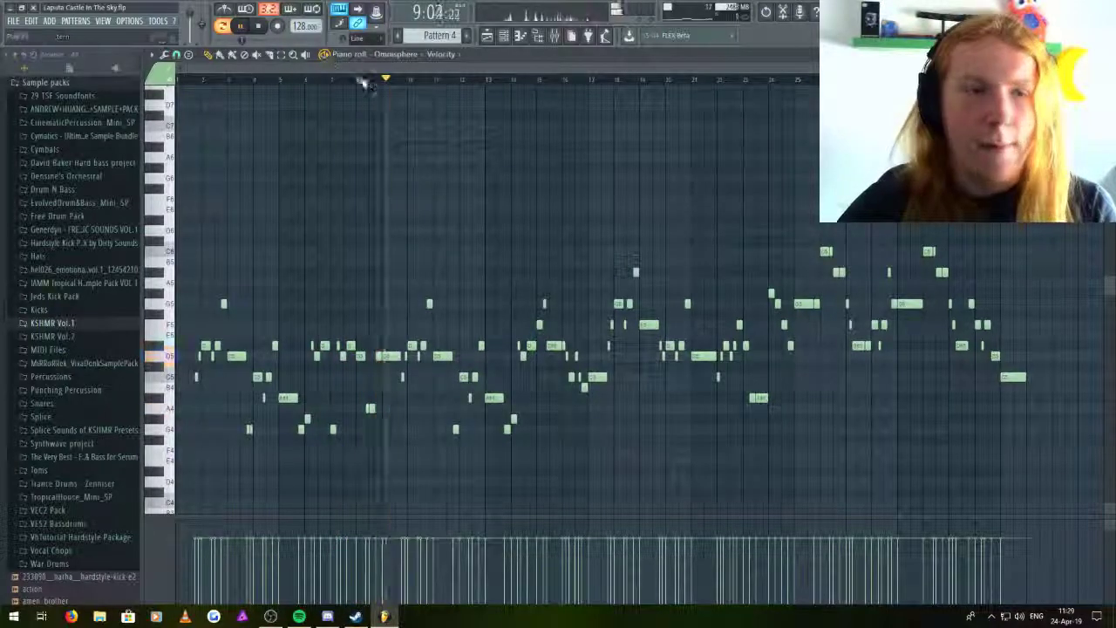
pyautogui.press('space')
pyautogui.click(13, 20)
pyautogui.press('Escape')
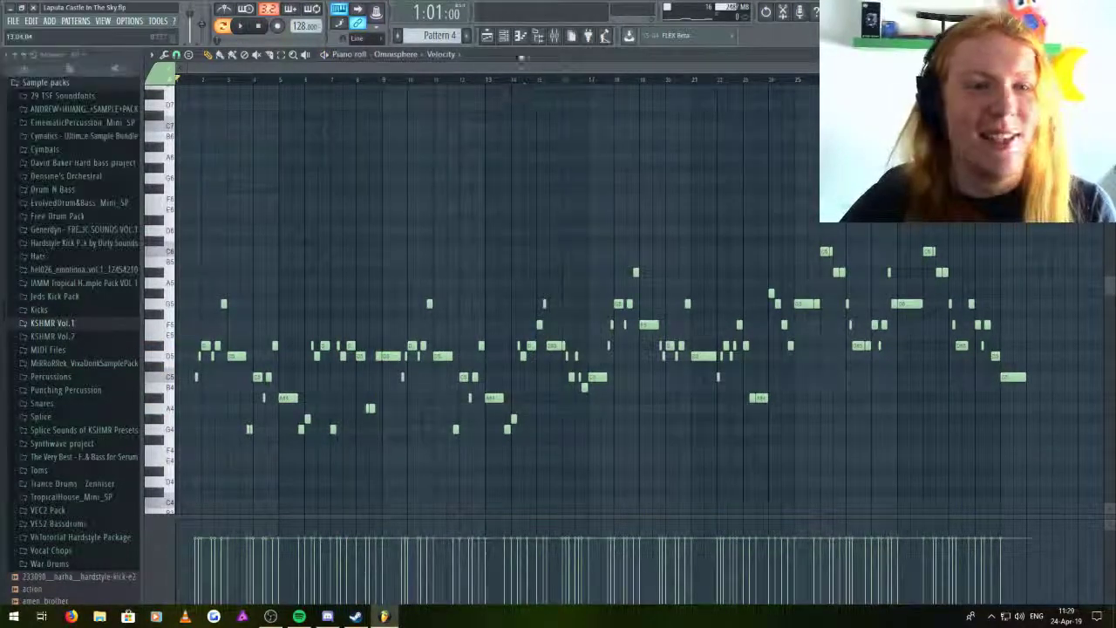
# - Check the FabFilter Pro-Q 2 equaliser on the Omnisphere mixer track and bring the channel rack back up
pyautogui.click(538, 35)
pyautogui.click(554, 35)
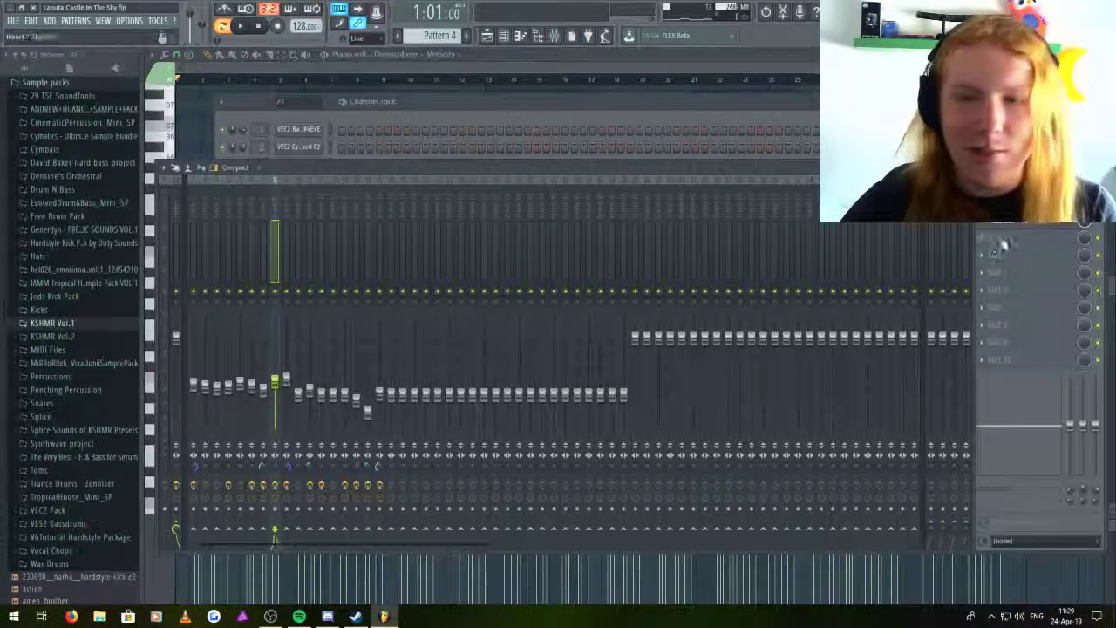
pyautogui.click(1015, 234)
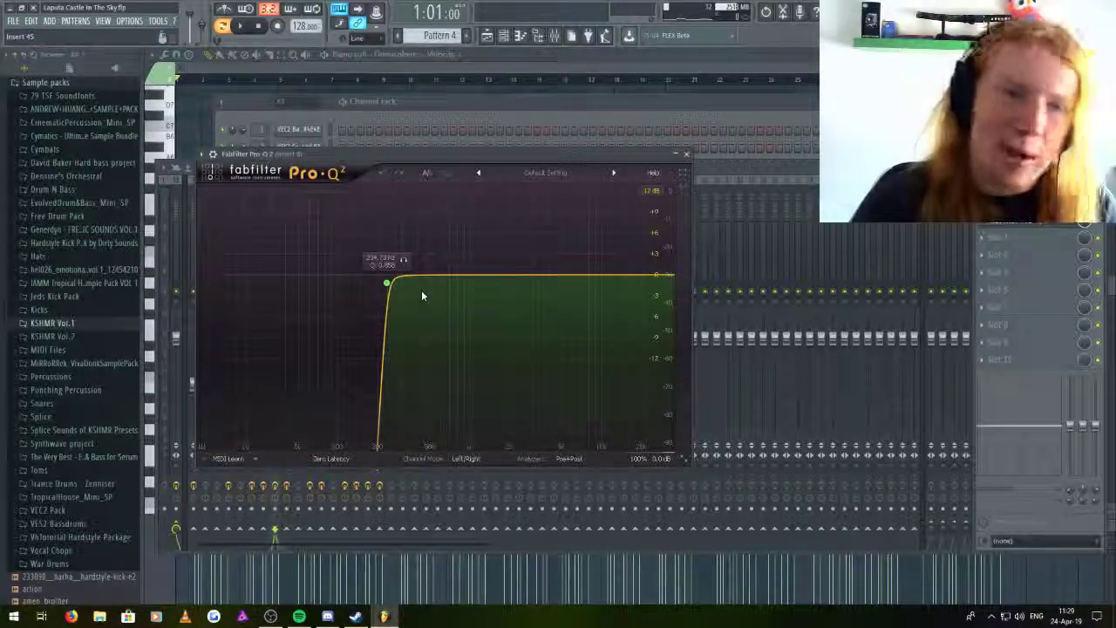
pyautogui.click(556, 110)
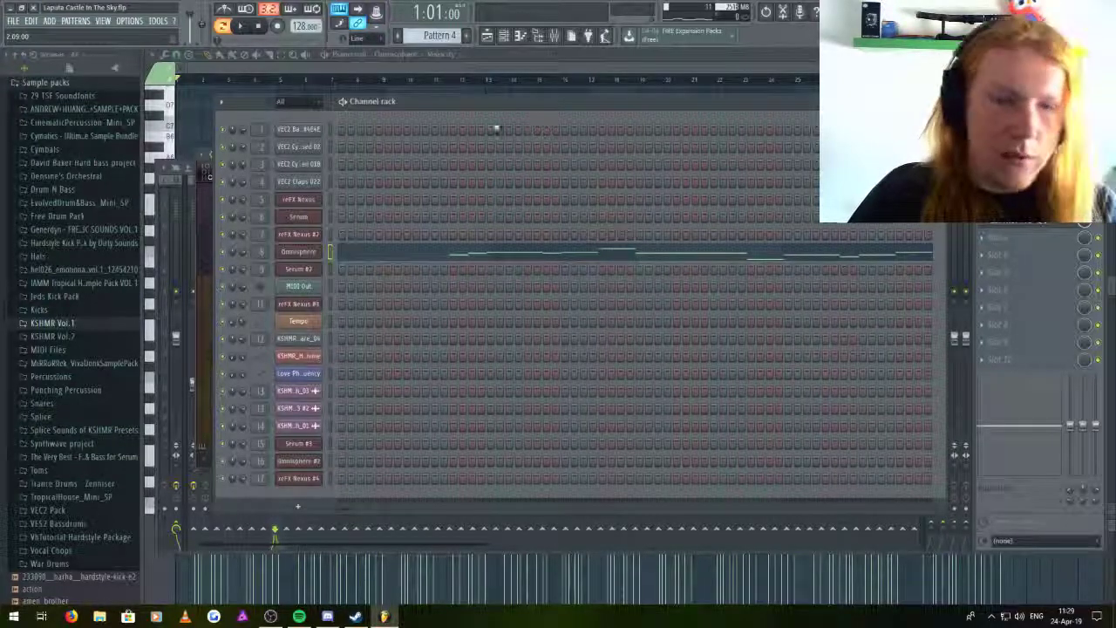
# - Switch to Pattern 5, show its reFX Nexus notes in the piano roll and start playback
pyautogui.scroll(-1, 439, 35)
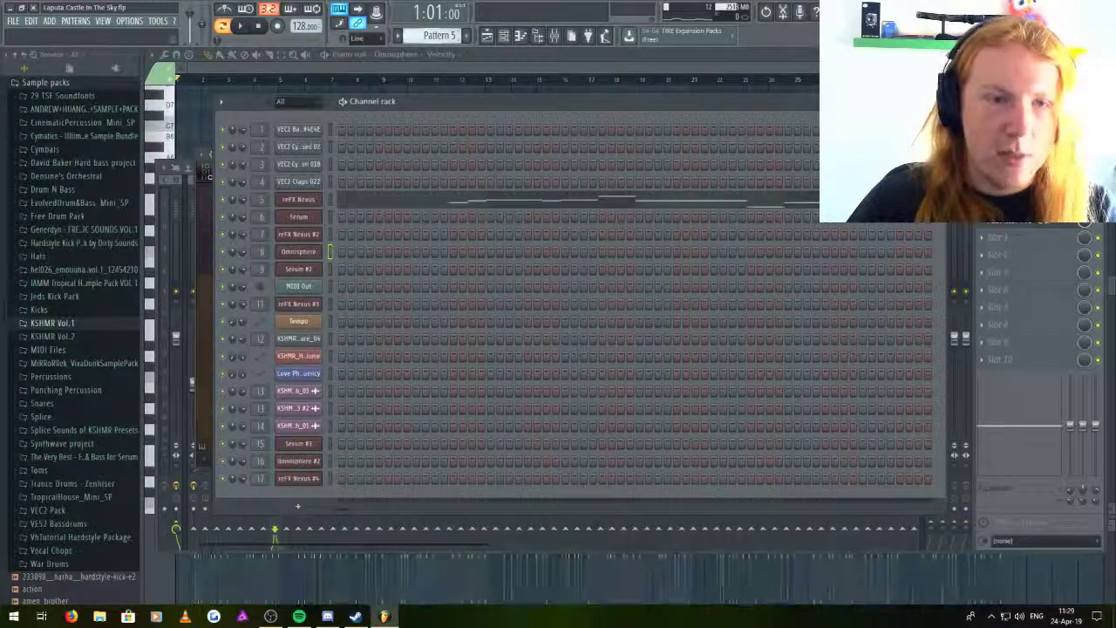
pyautogui.click(519, 35)
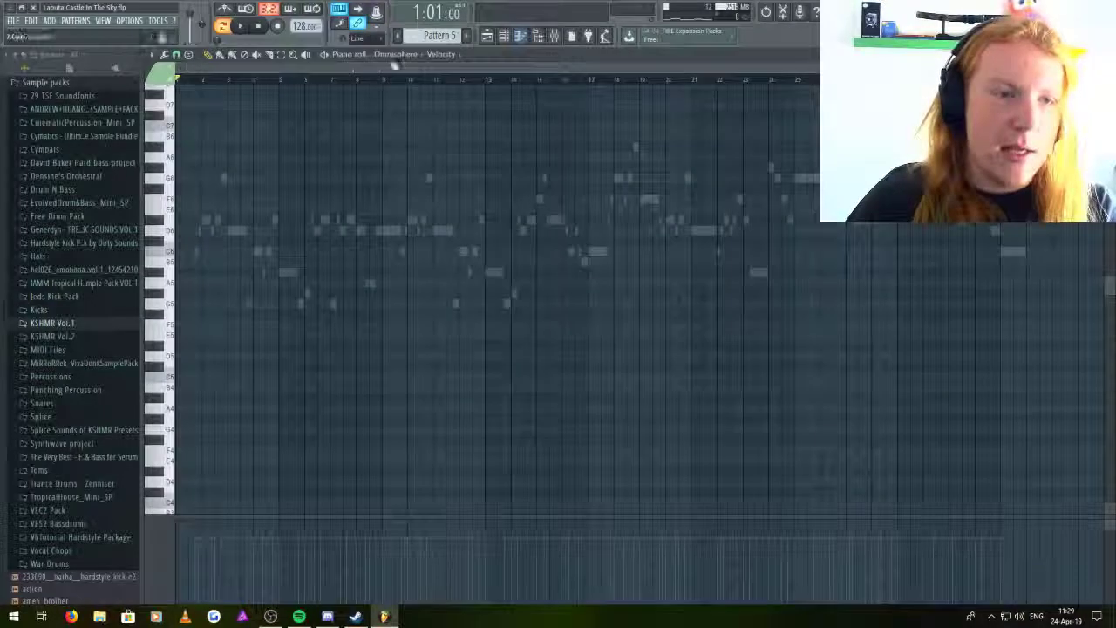
pyautogui.click(392, 54)
pyautogui.click(410, 230)
pyautogui.press('space')
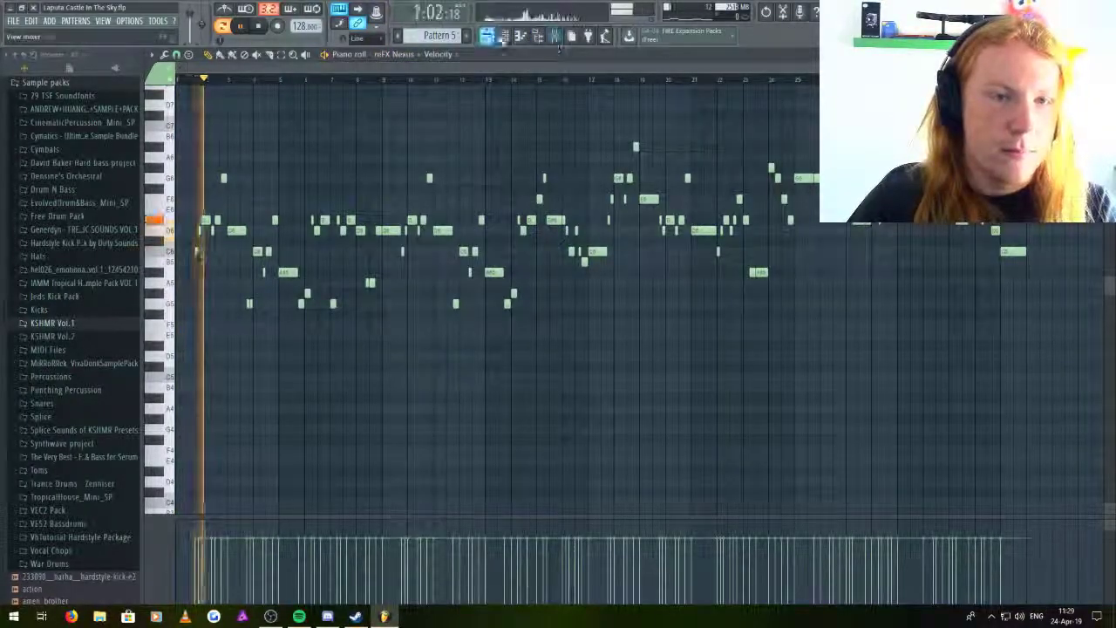
# - View the PN Nexus Grandpiano preset of reFX Nexus during playback, return to the piano roll and stop
pyautogui.click(503, 35)
pyautogui.click(298, 478)
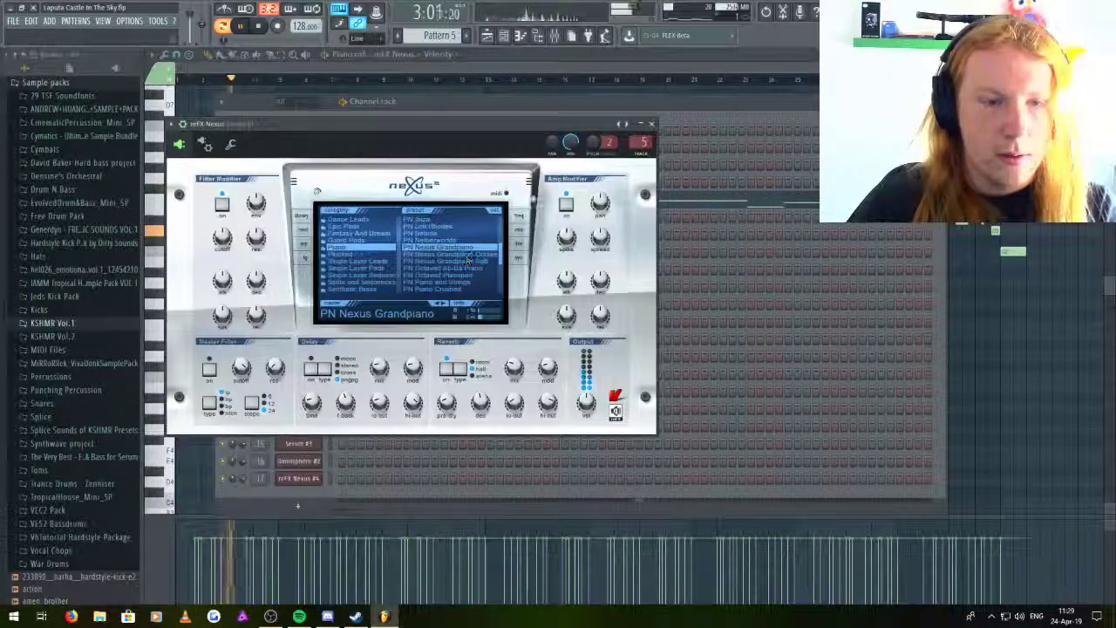
pyautogui.click(348, 55)
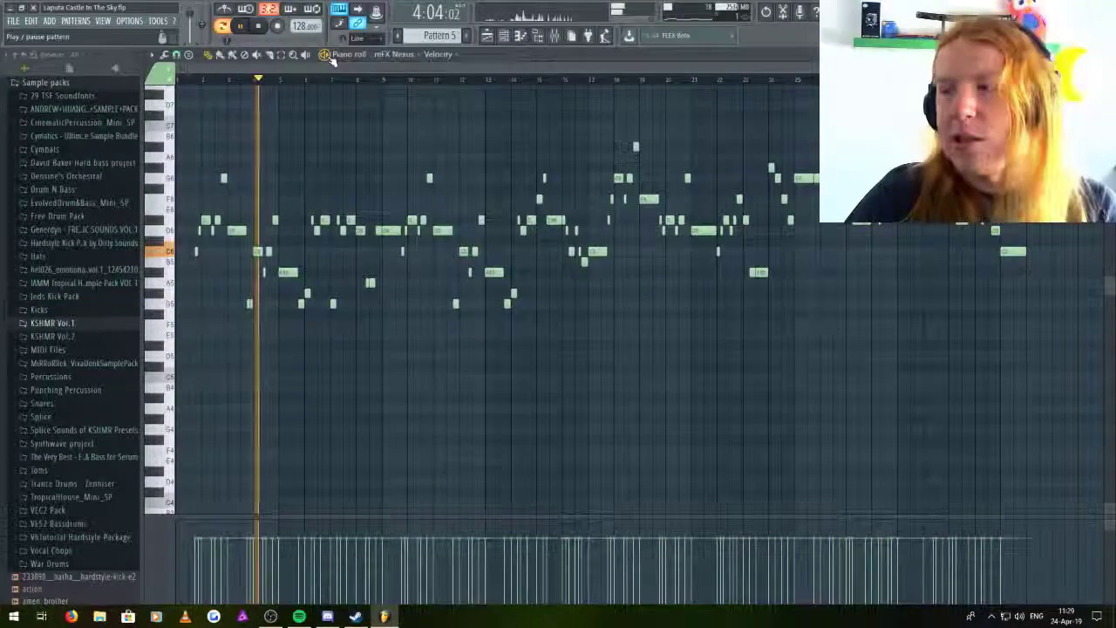
pyautogui.press('space')
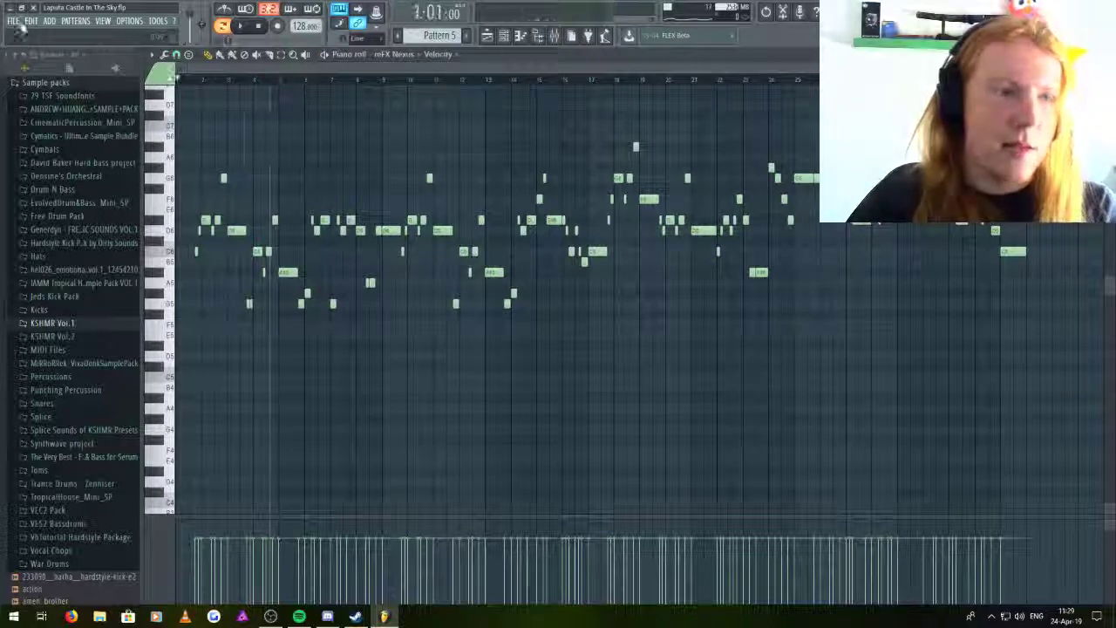
# - Switch to Pattern 6 in the channel rack, play its drum steps and stop playback
pyautogui.click(518, 41)
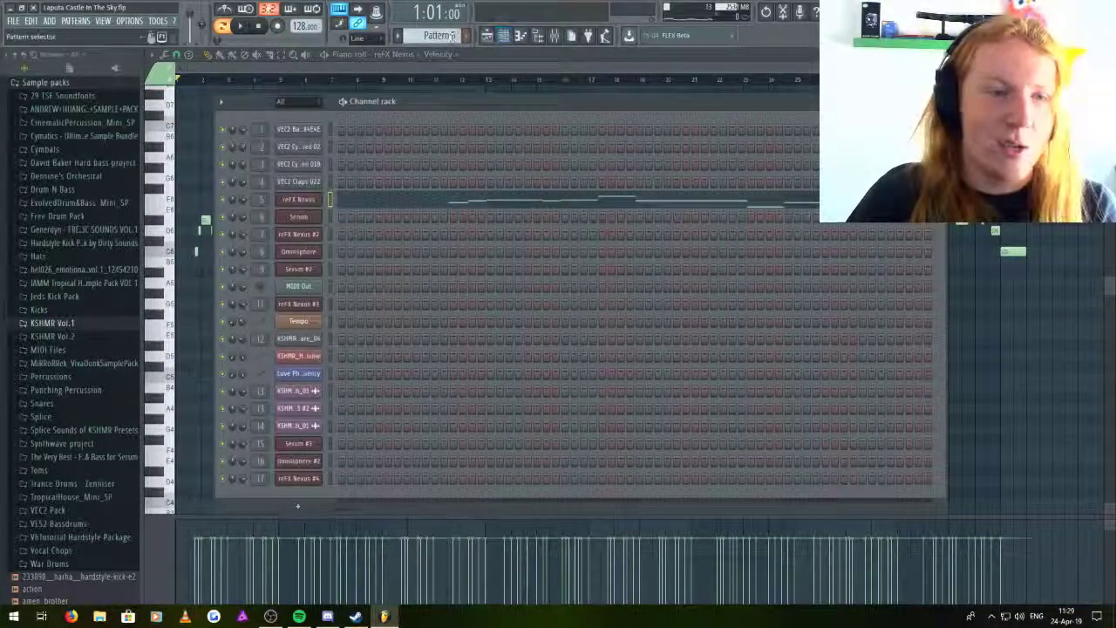
pyautogui.scroll(-1, 453, 36)
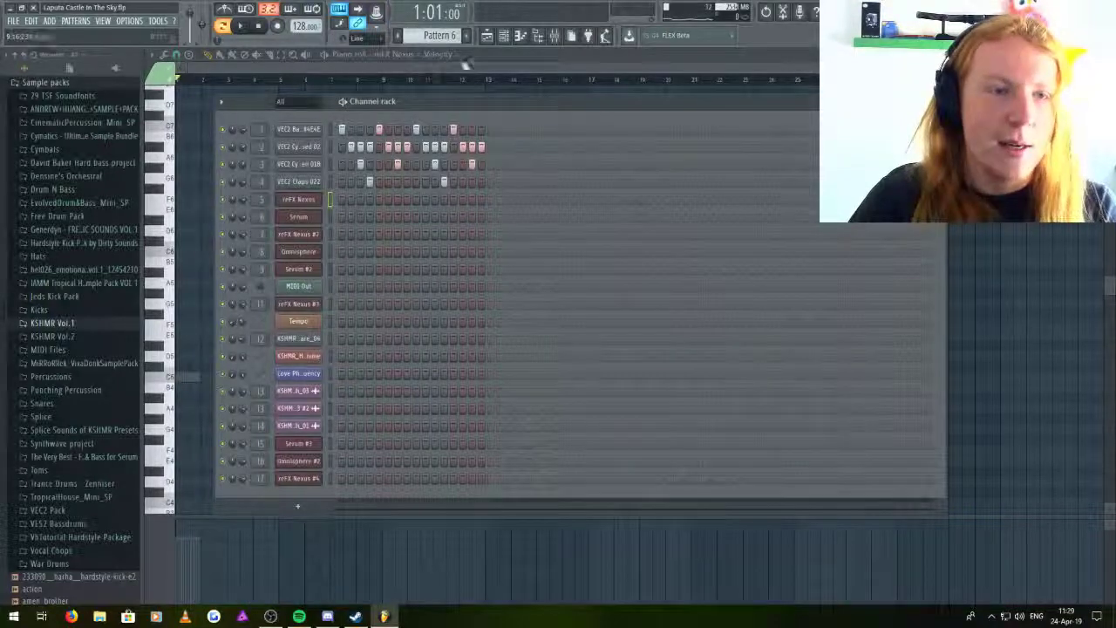
pyautogui.press('space')
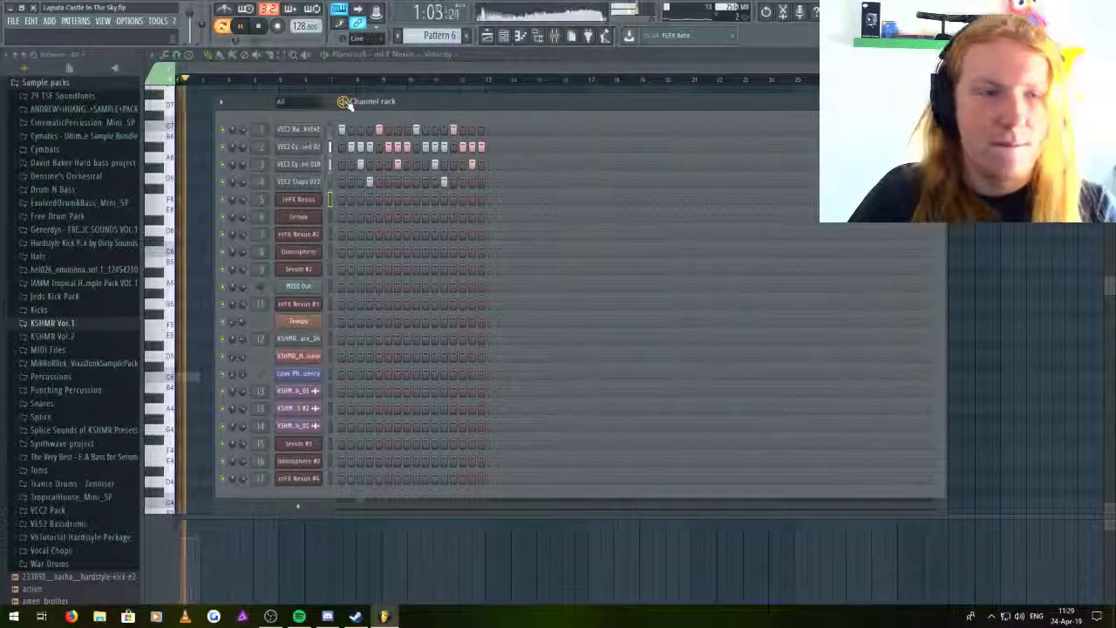
pyautogui.press('space')
pyautogui.press('F6')
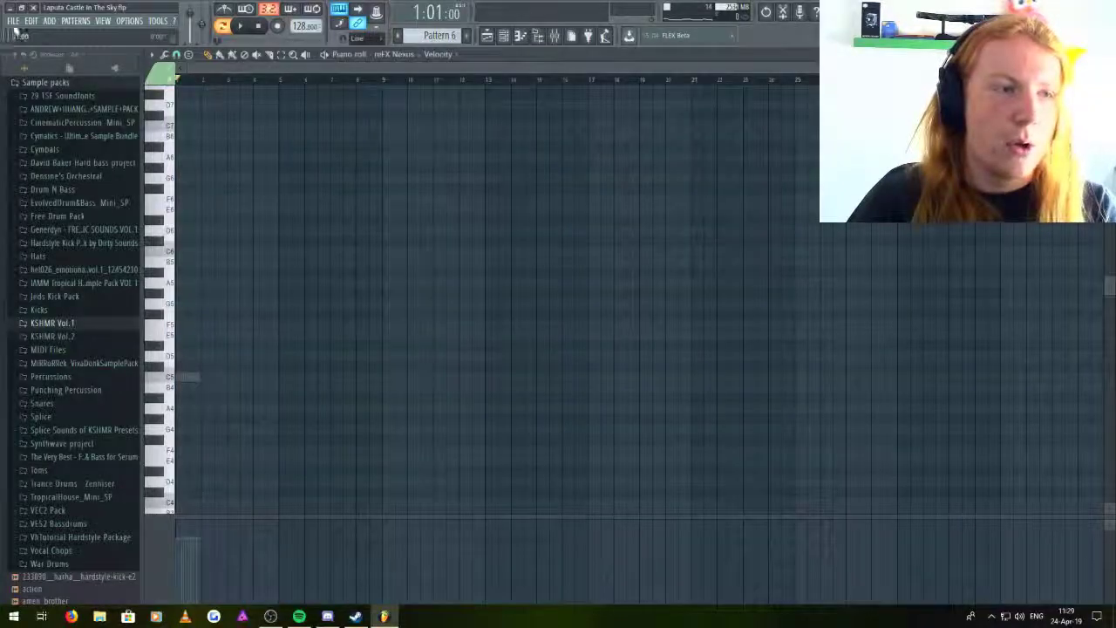
# - Inspect the sample settings of the VEC2 bassdrum, closed hi-hat, open hi-hat and clap channels one after another, closing each window
pyautogui.click(515, 39)
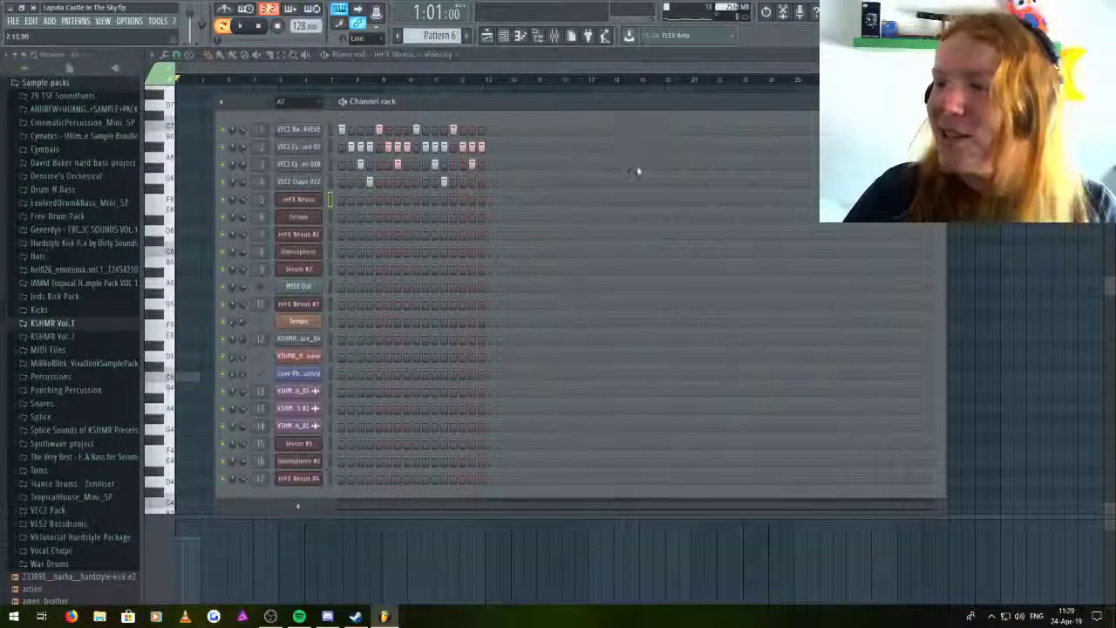
pyautogui.click(298, 129)
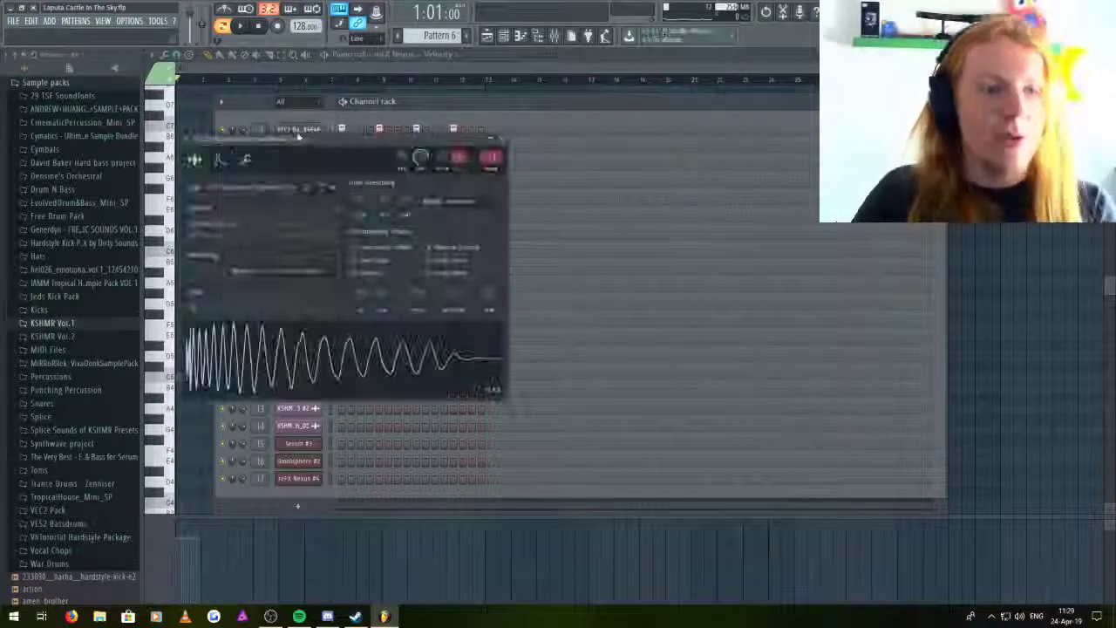
pyautogui.moveTo(354, 151); pyautogui.dragTo(621, 170)
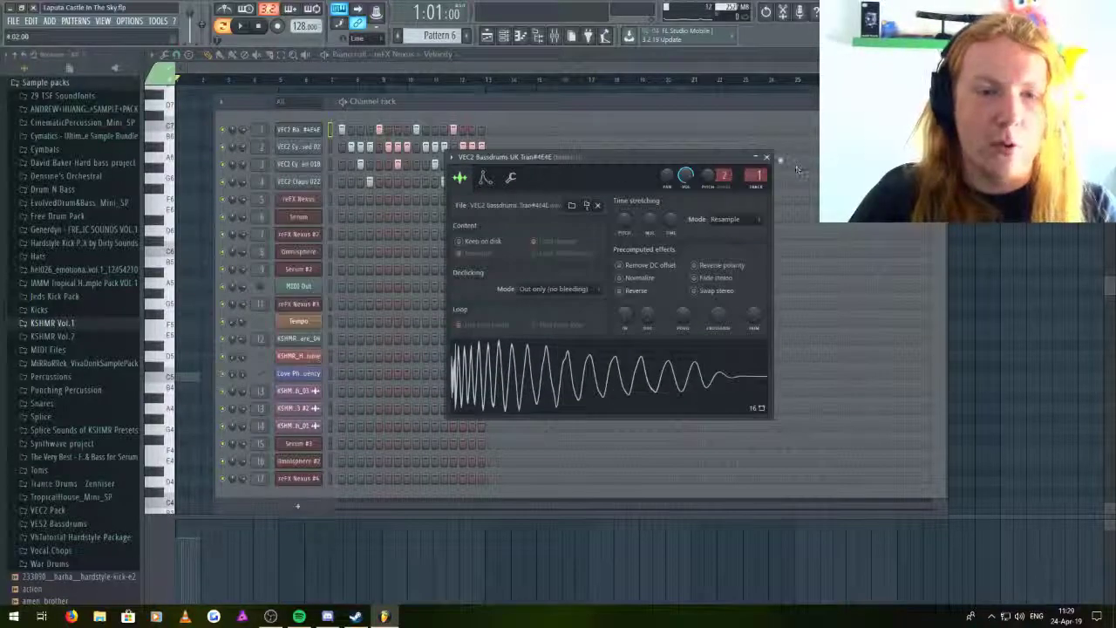
pyautogui.click(767, 157)
pyautogui.click(298, 146)
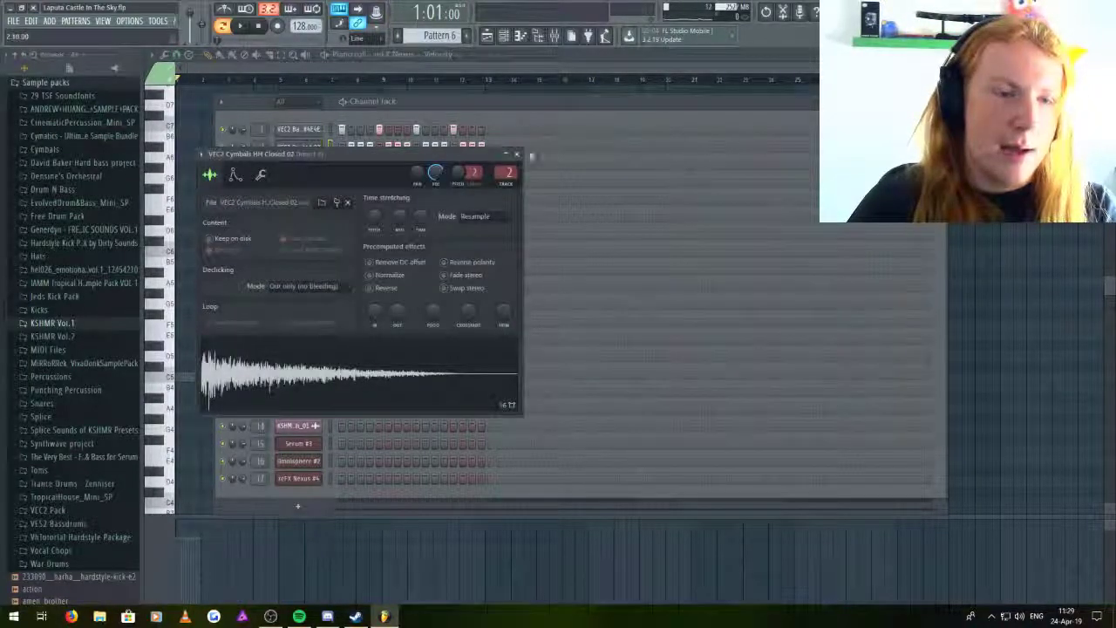
pyautogui.click(519, 156)
pyautogui.click(298, 164)
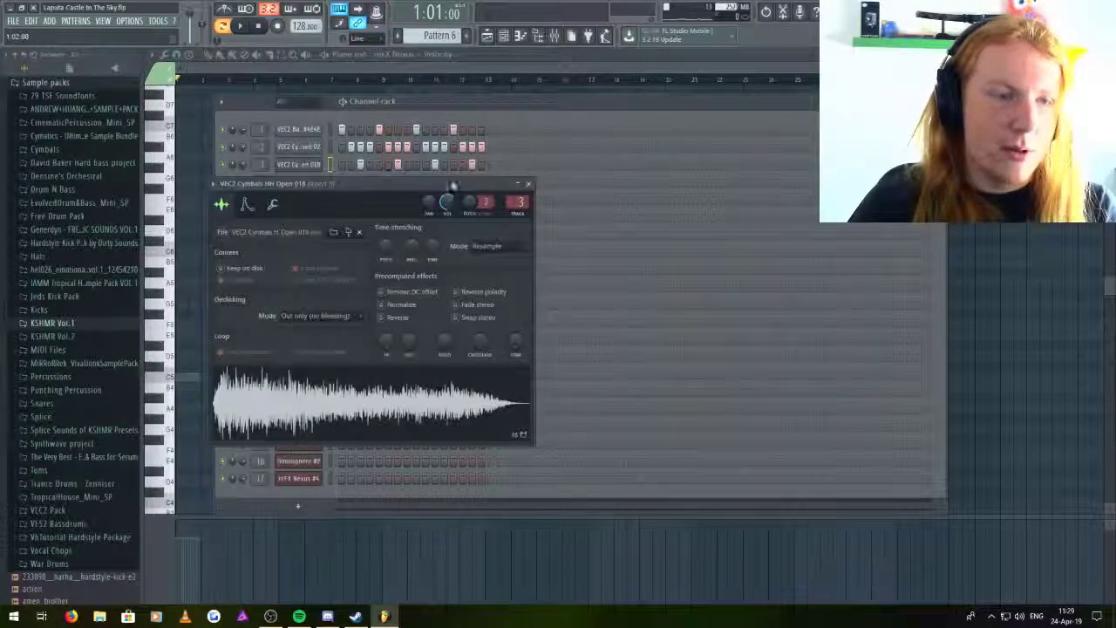
pyautogui.click(530, 185)
pyautogui.click(305, 182)
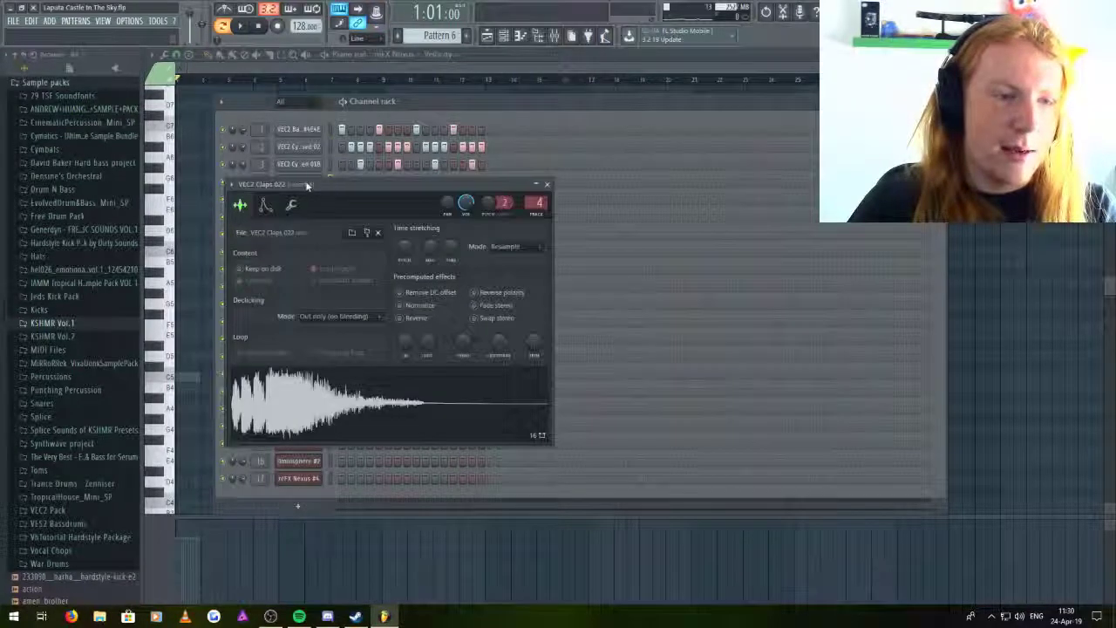
pyautogui.click(548, 186)
# - Show the VEC2 Claps 022 notes of Pattern 6 in the piano roll
pyautogui.click(366, 54)
pyautogui.click(393, 54)
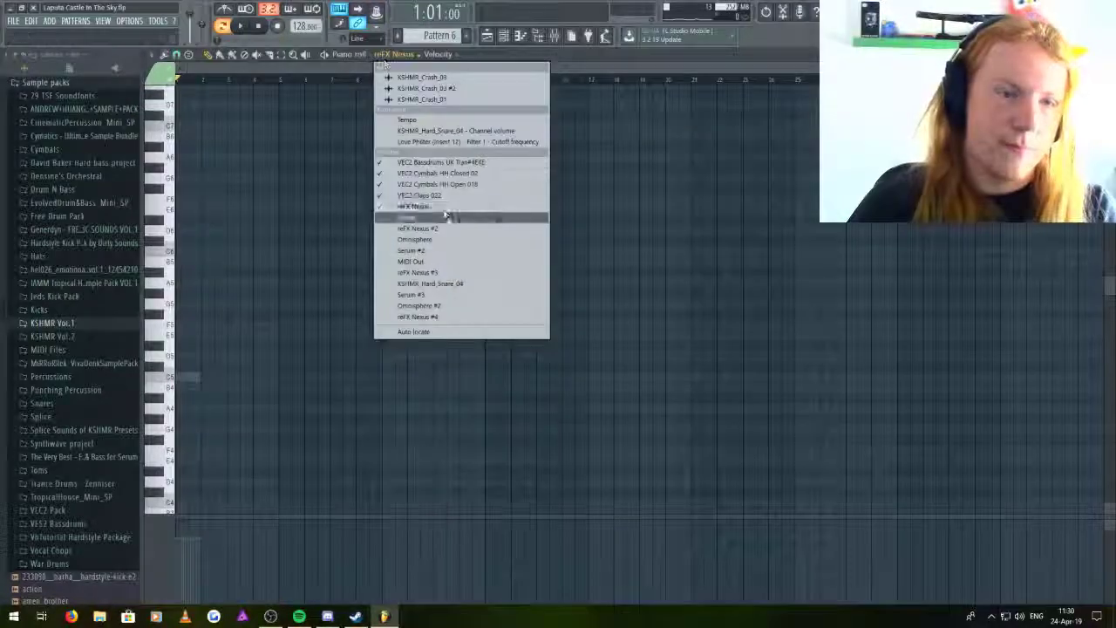
pyautogui.click(427, 195)
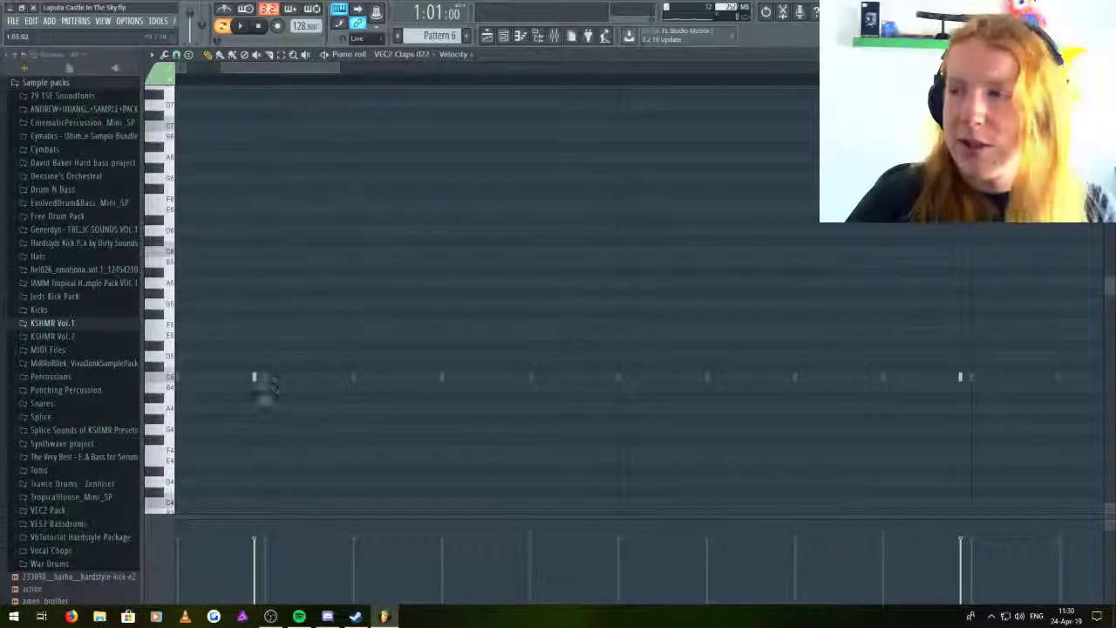
pyautogui.click(12, 20)
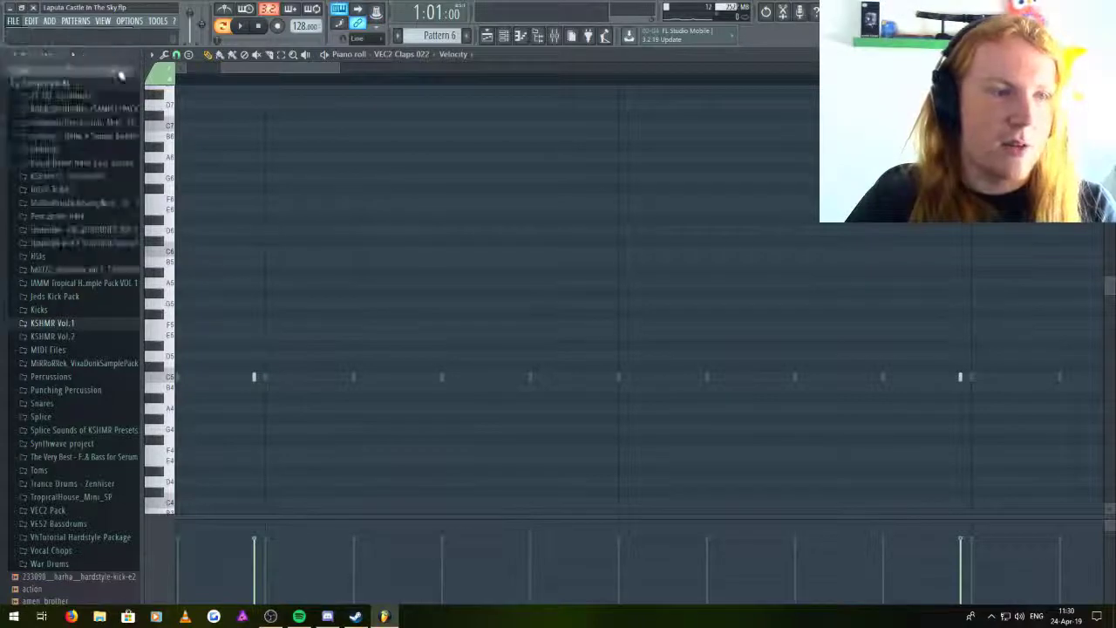
# - Switch to Pattern 7, show its Serum #2 notes in the piano roll, play them and stop playback
pyautogui.click(503, 35)
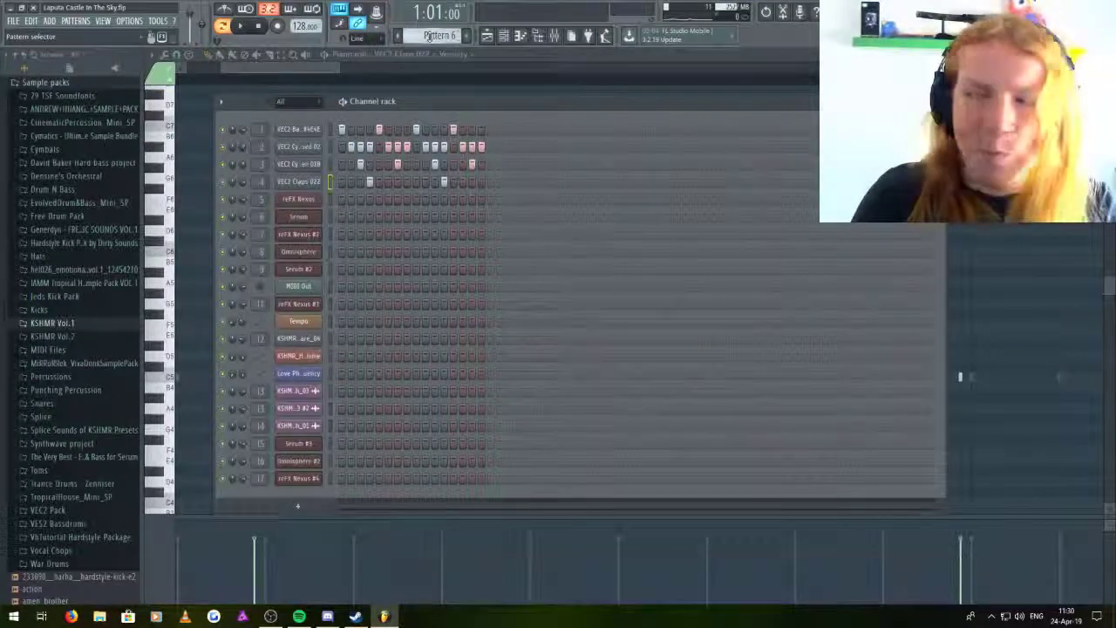
pyautogui.scroll(-1, 439, 35)
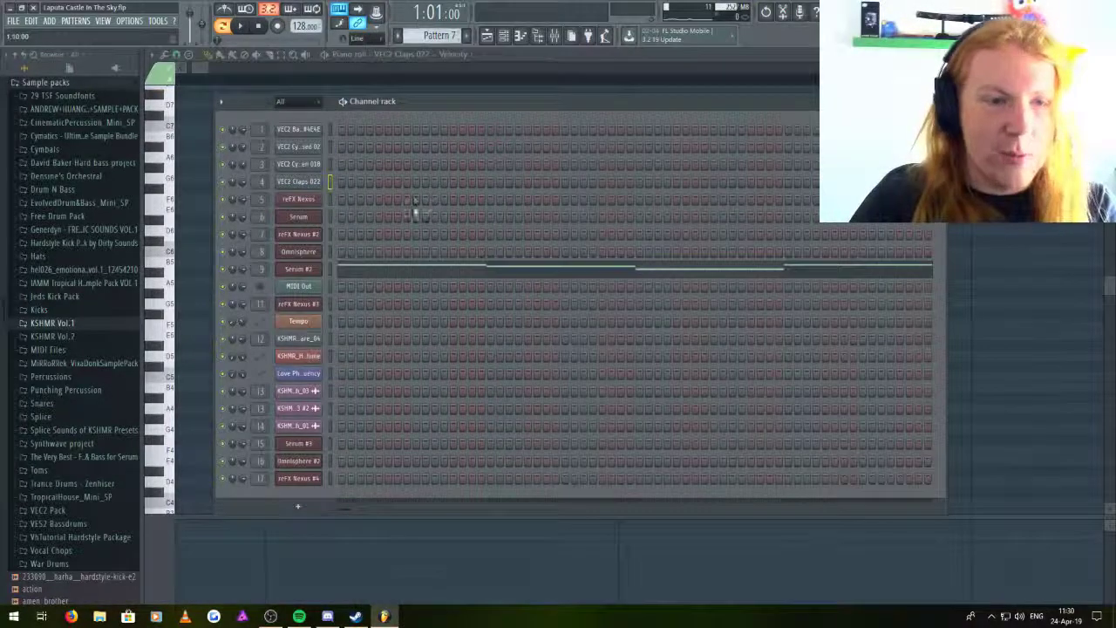
pyautogui.click(392, 54)
pyautogui.click(401, 266)
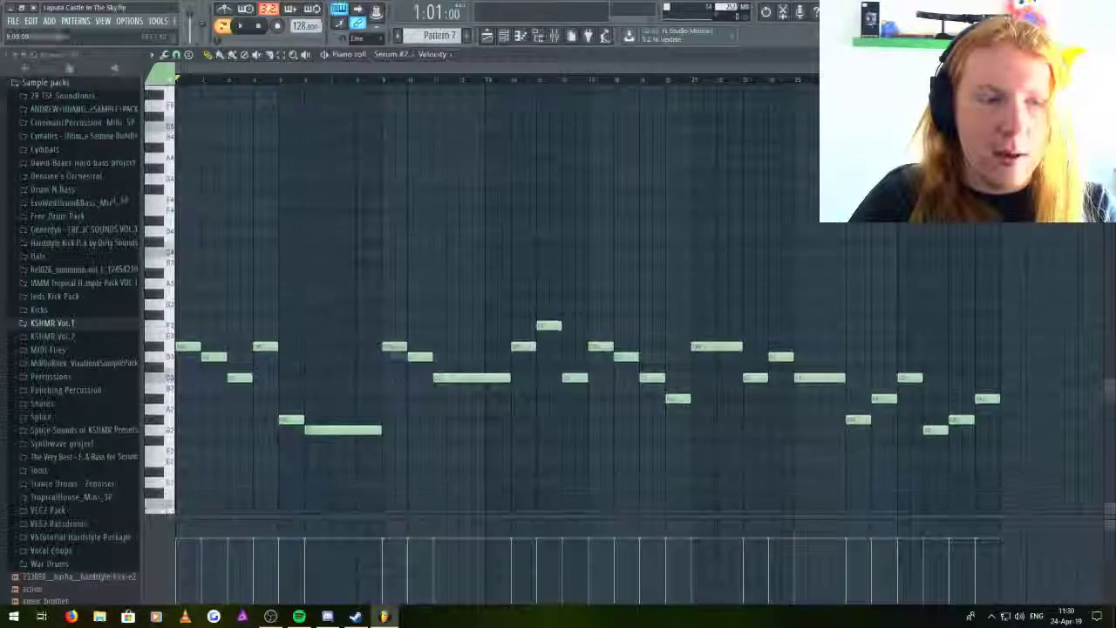
pyautogui.press('space')
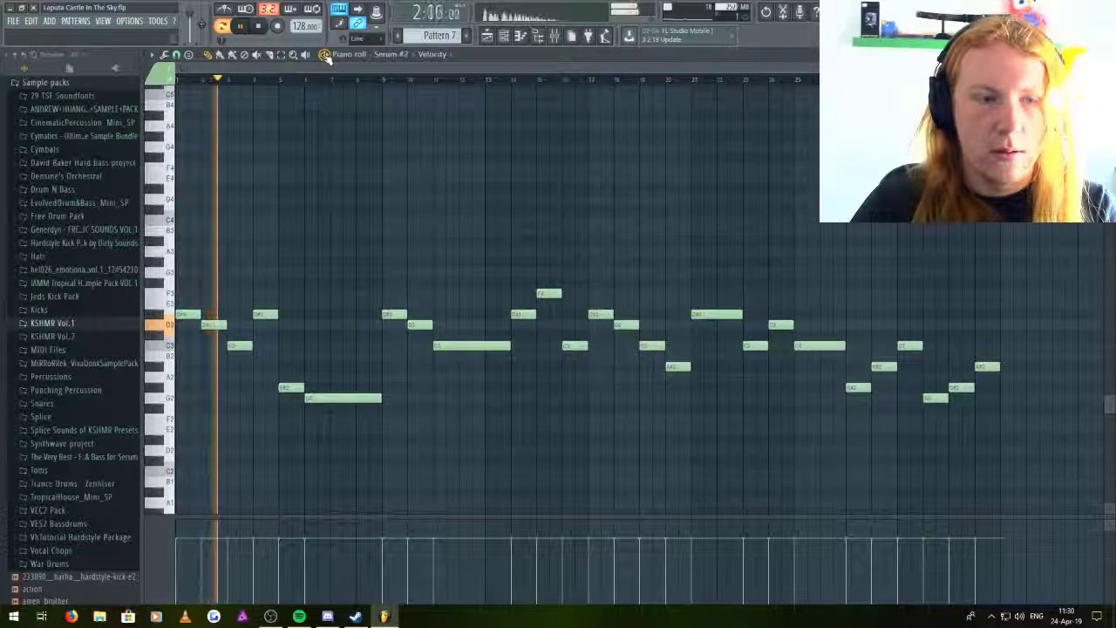
pyautogui.press('space')
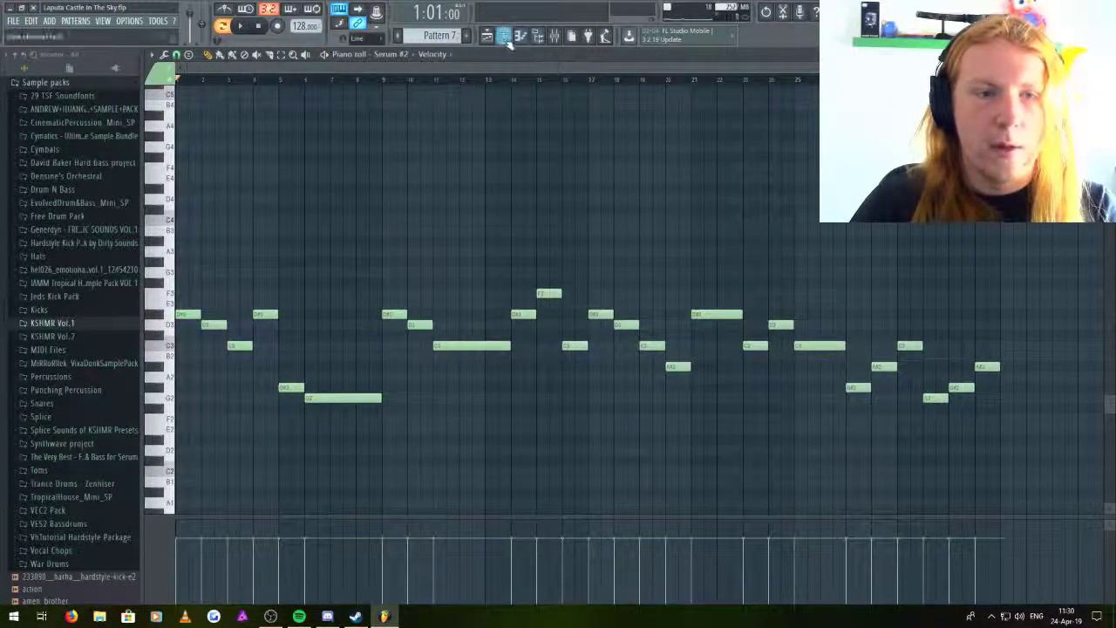
# - Open Serum #2 from the channel rack and view its oscillator settings and its effects page with the compressor
pyautogui.press('F6')
pyautogui.click(300, 269)
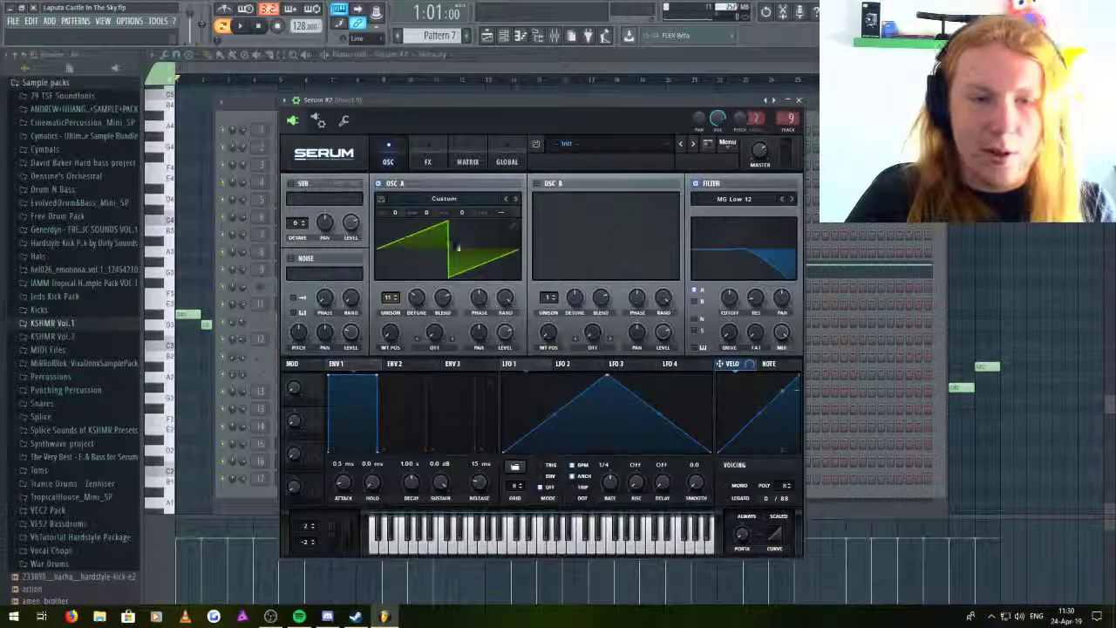
pyautogui.click(440, 160)
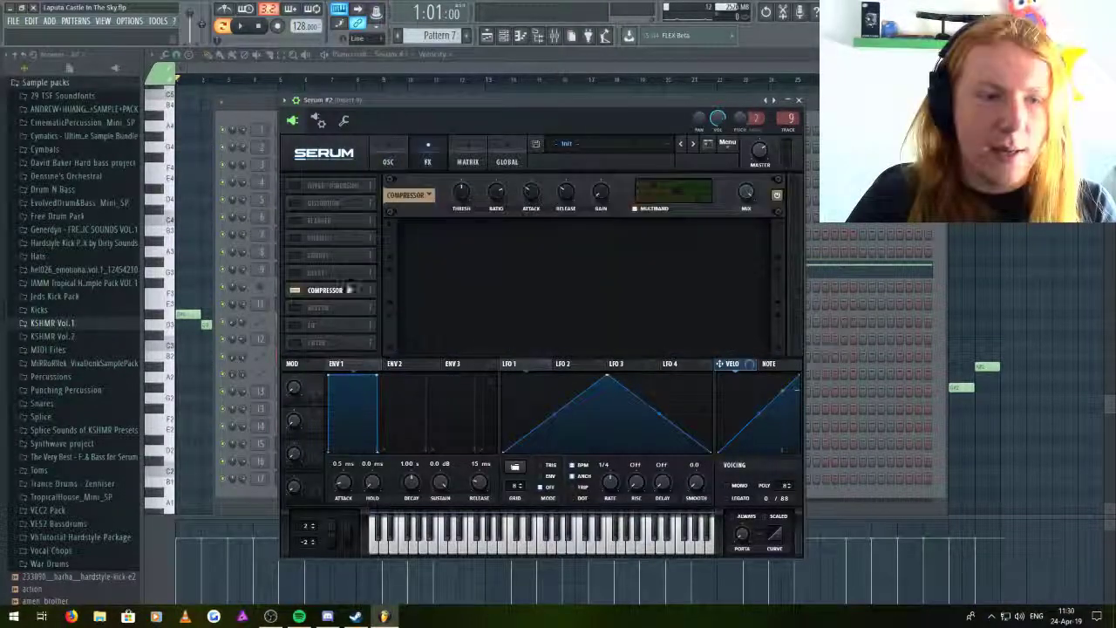
# - Open the mixer, view the Kickstart effect on the Serum #2 track, then close the effect and the mixer
pyautogui.click(555, 36)
pyautogui.click(994, 237)
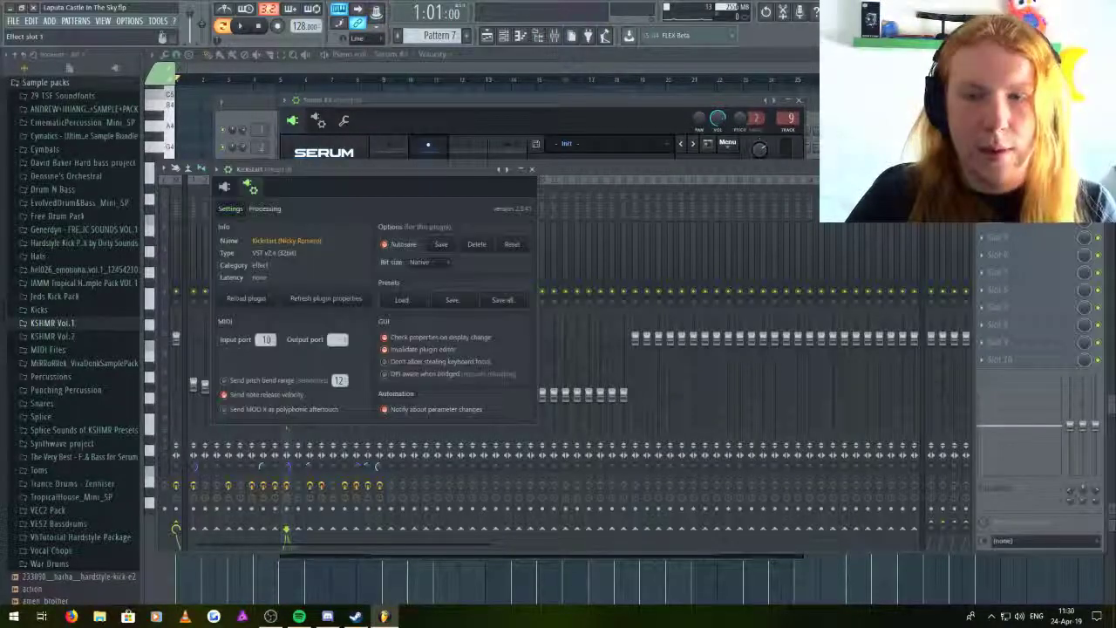
pyautogui.click(252, 187)
pyautogui.click(556, 170)
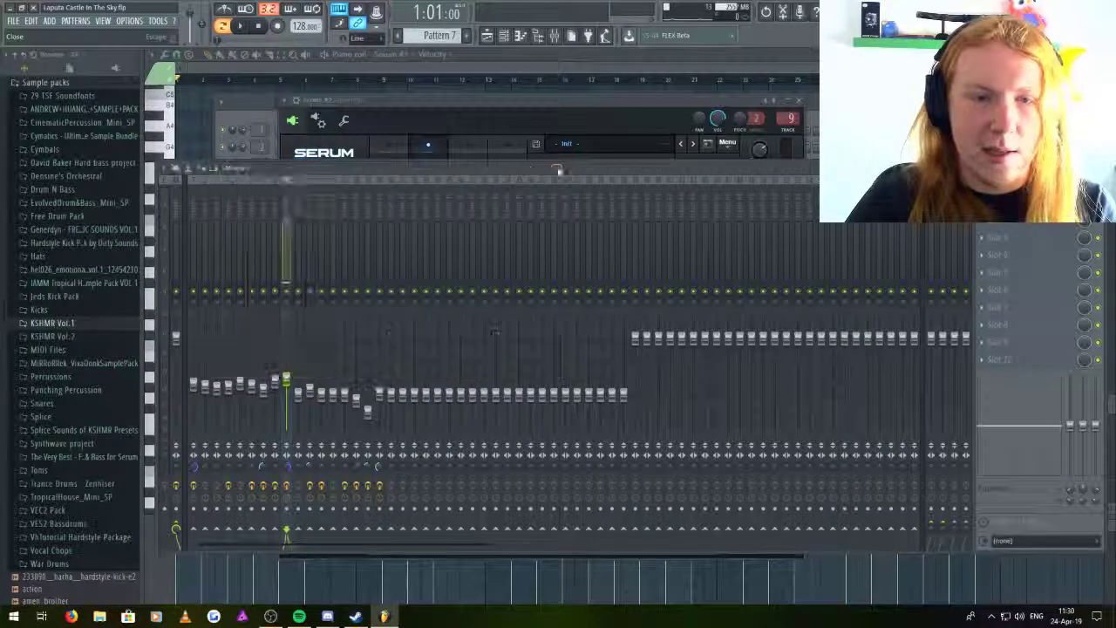
pyautogui.press('F7')
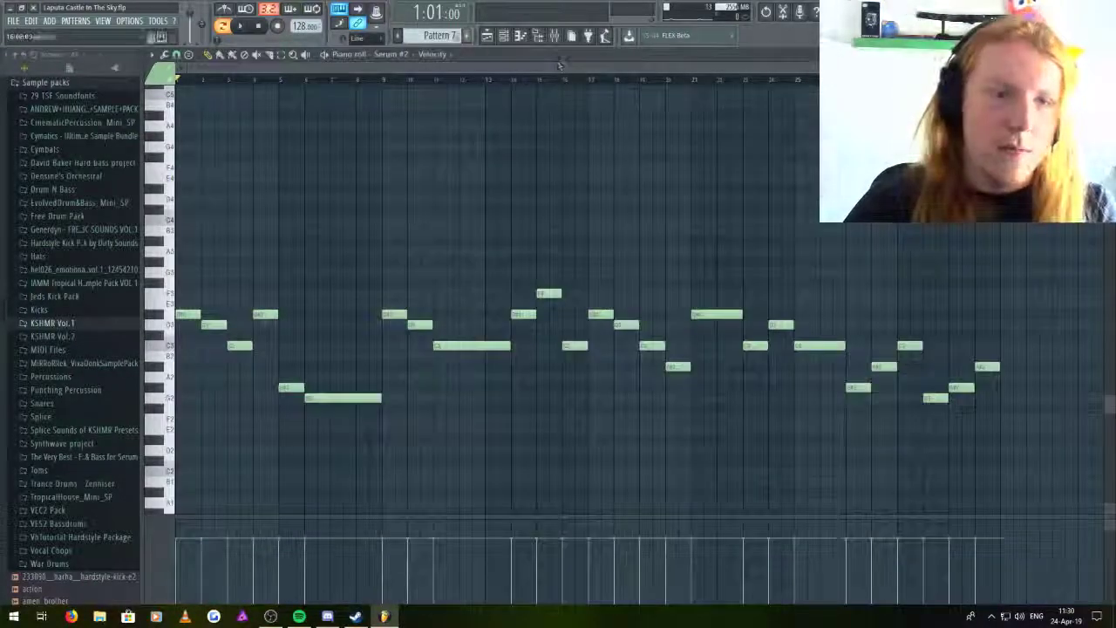
# - Switch to Pattern 9, show its reFX Nexus #3 notes in the piano roll, play them and stop playback
pyautogui.click(504, 36)
pyautogui.scroll(-3, 433, 35)
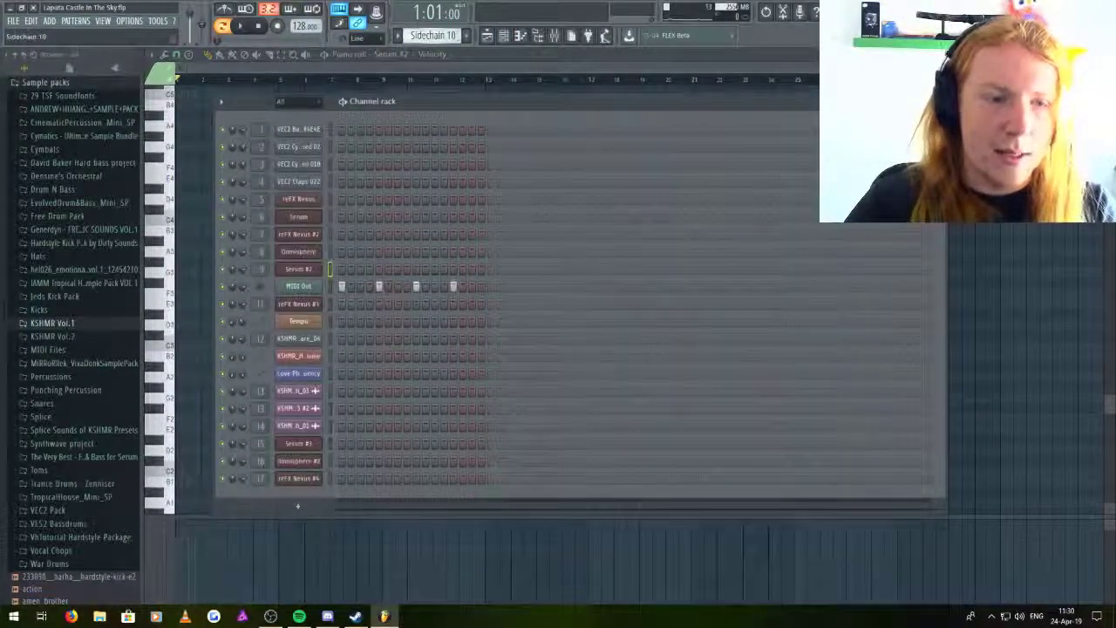
pyautogui.scroll(1, 433, 35)
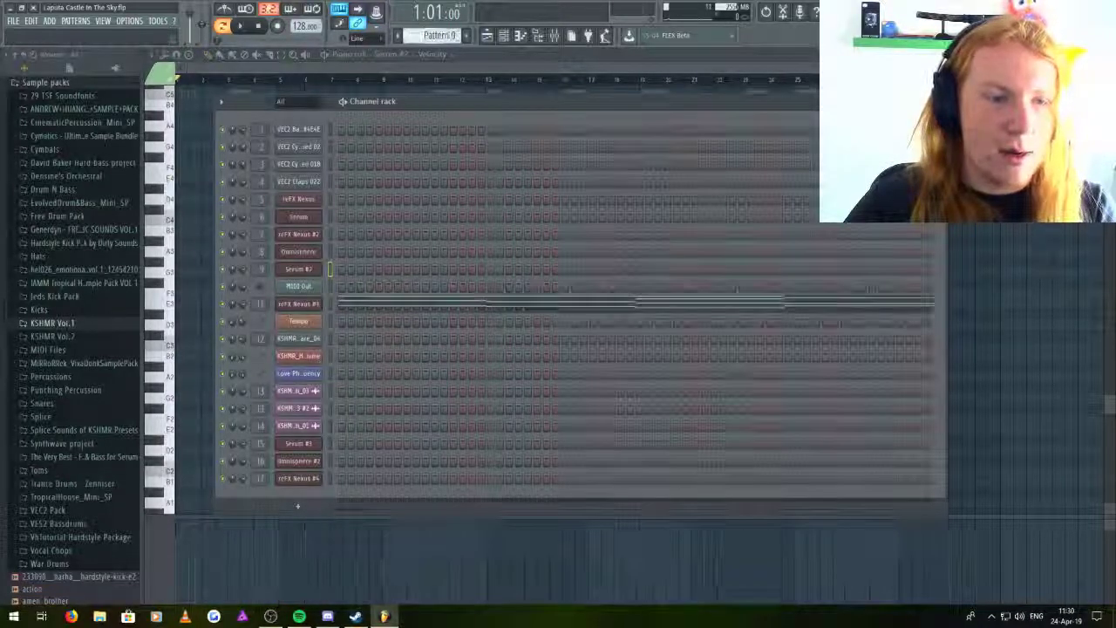
pyautogui.click(422, 56)
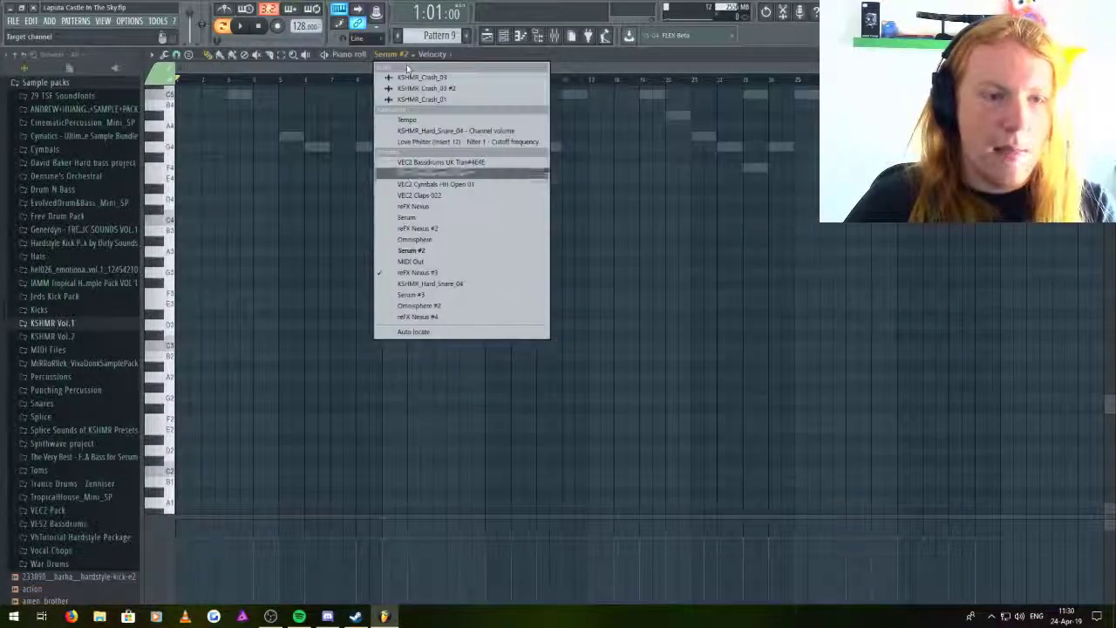
pyautogui.click(422, 271)
pyautogui.click(323, 54)
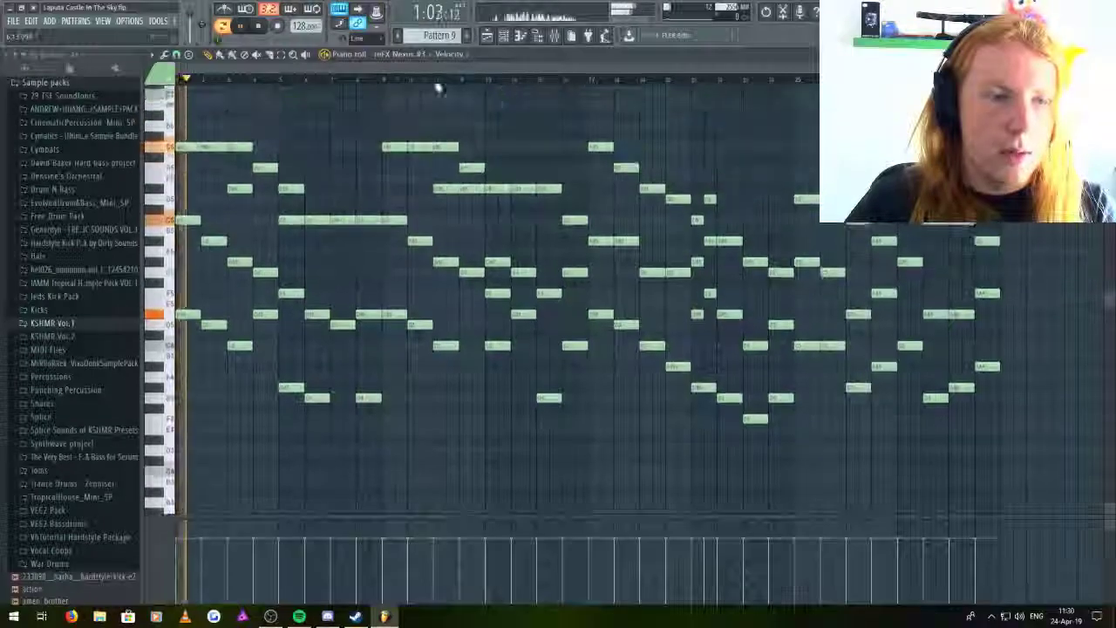
pyautogui.click(323, 54)
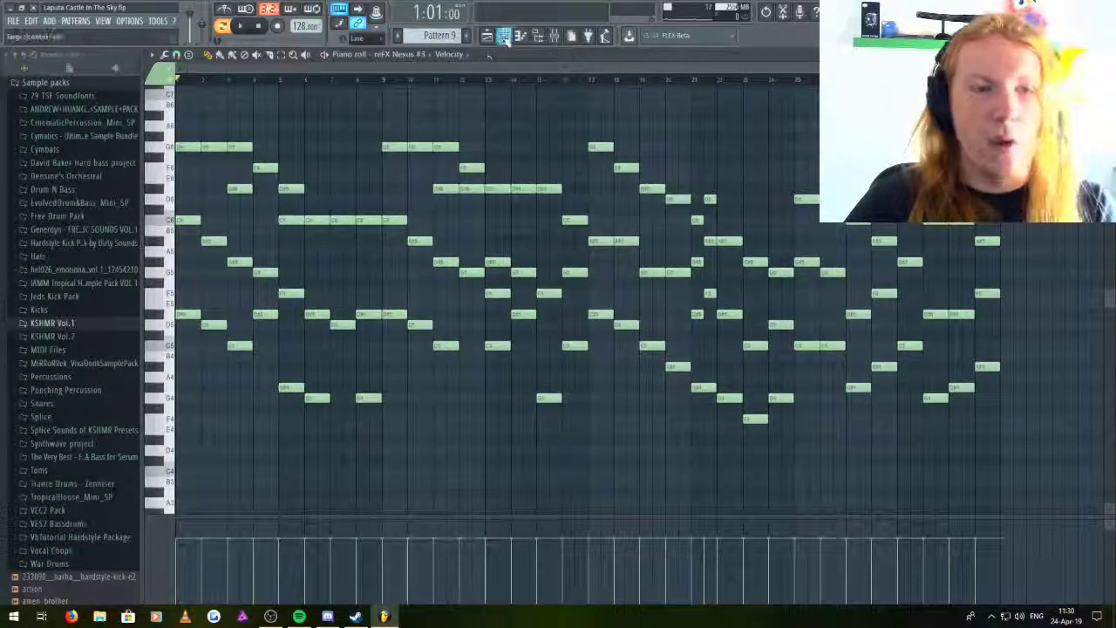
# - Open reFX Nexus #3 from the channel rack, view its voice preset, and return to the piano roll
pyautogui.press('F6')
pyautogui.click(311, 304)
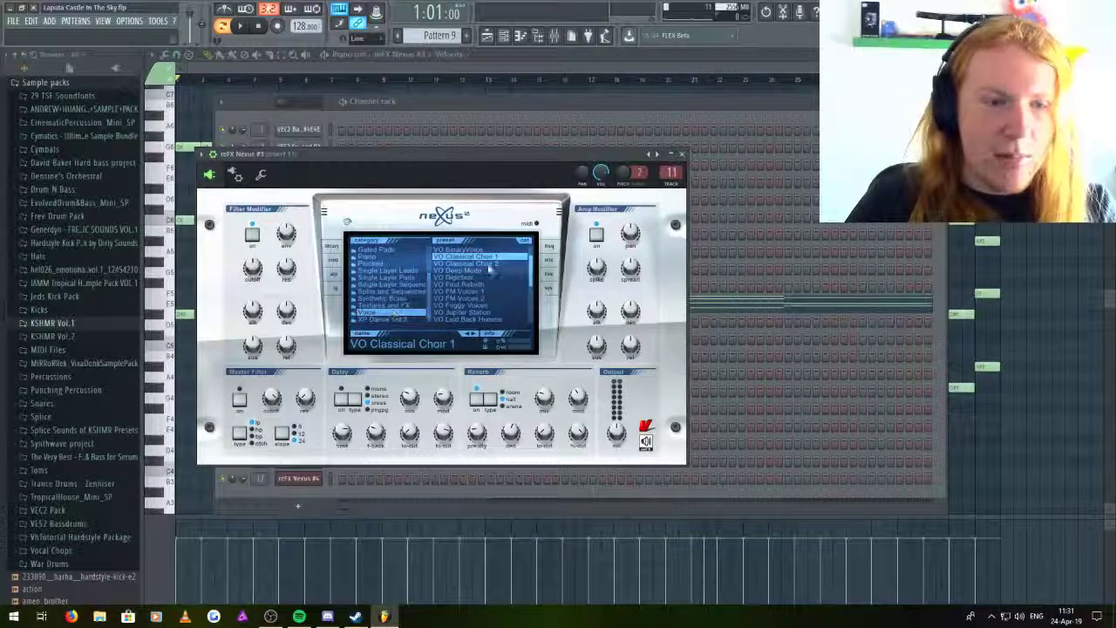
pyautogui.click(337, 60)
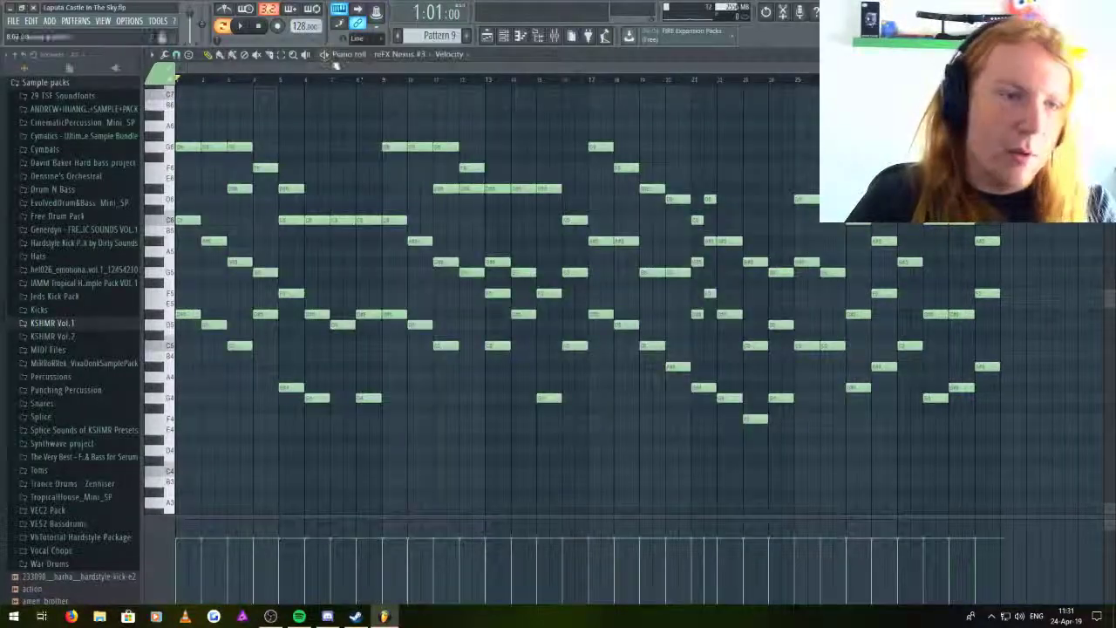
pyautogui.click(13, 20)
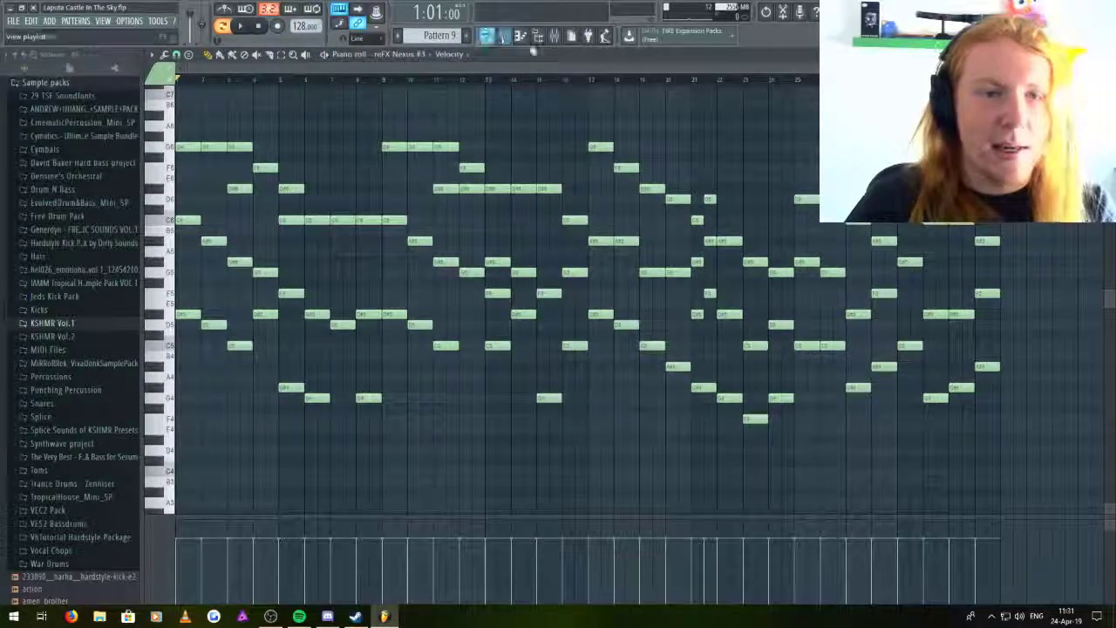
# - View the Kickstart sidechain curve on the reFX Nexus #3 mixer track and close the effect window
pyautogui.click(554, 35)
pyautogui.click(999, 272)
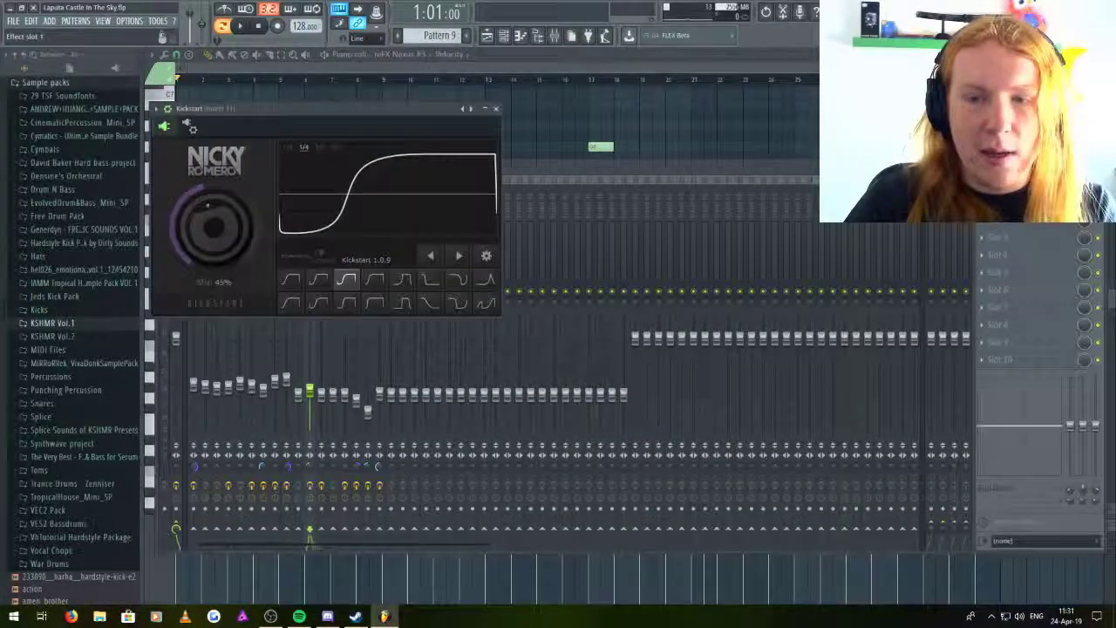
pyautogui.click(495, 109)
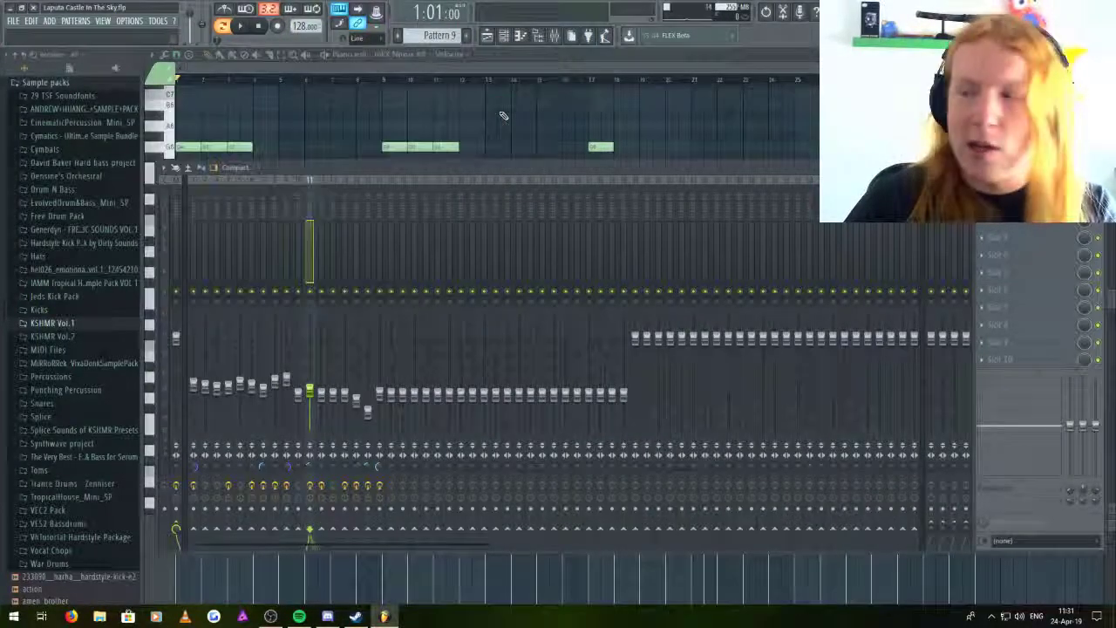
# - Switch to Pattern 10, show its reFX Nexus notes in the piano roll, play them and stop playback
pyautogui.click(514, 38)
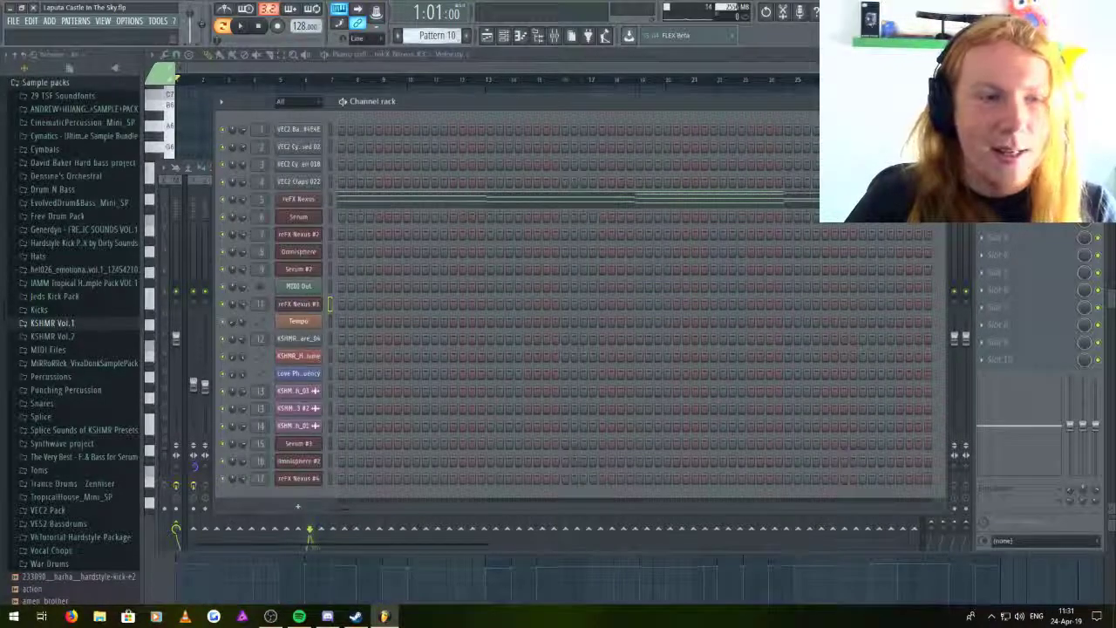
pyautogui.click(342, 77)
pyautogui.click(401, 54)
pyautogui.press('space')
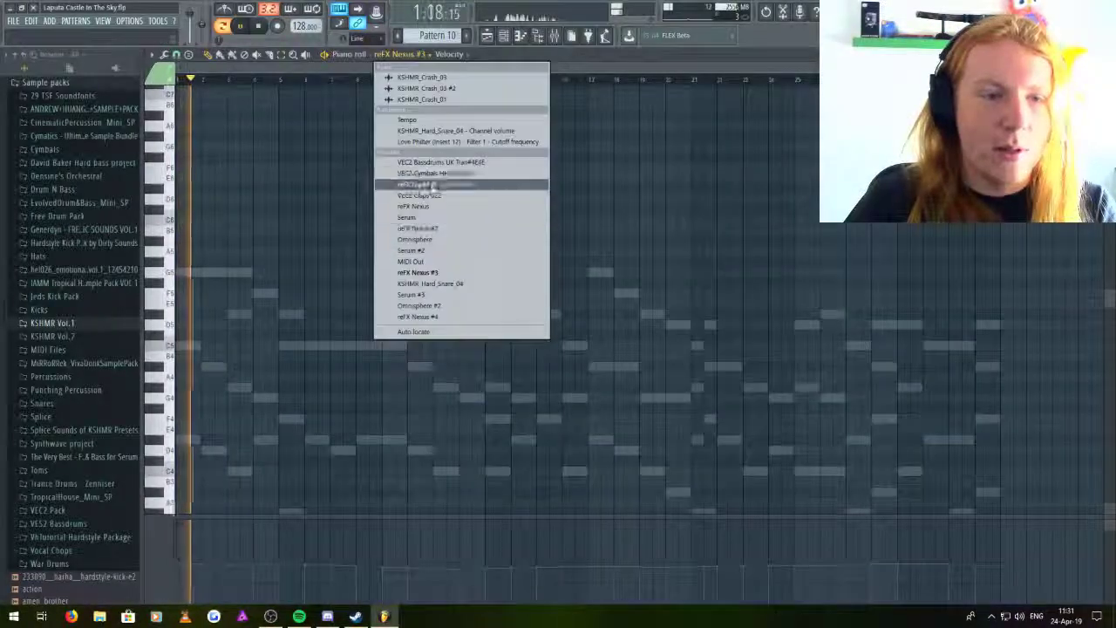
pyautogui.click(424, 270)
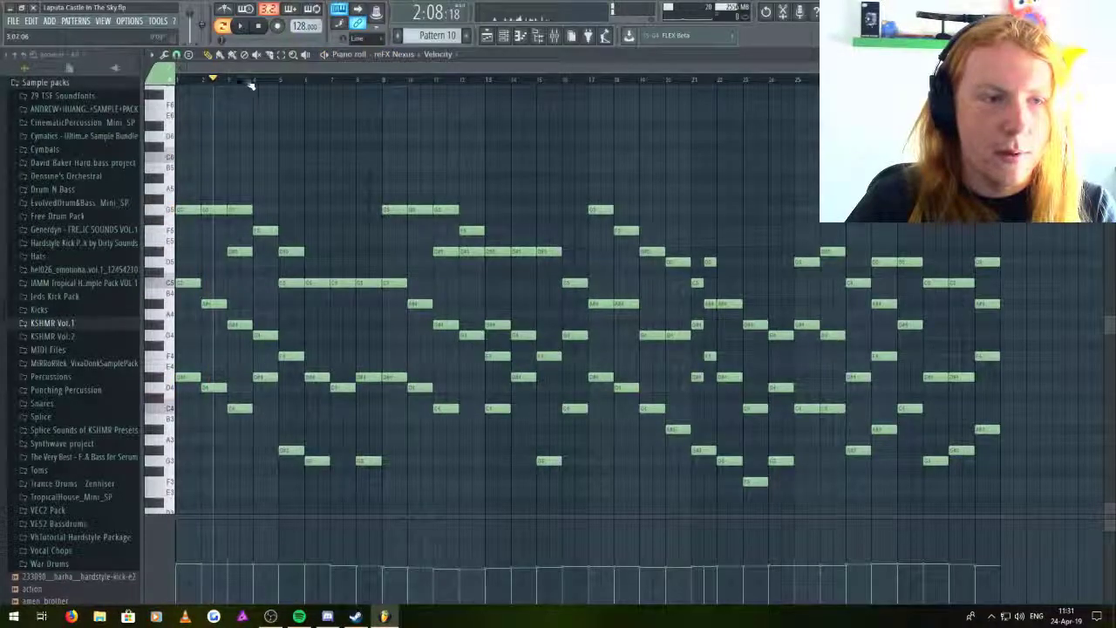
pyautogui.press('space')
# - Bring up the channel rack and mixer for Pattern 10, then return to its piano roll notes
pyautogui.click(517, 37)
pyautogui.click(538, 36)
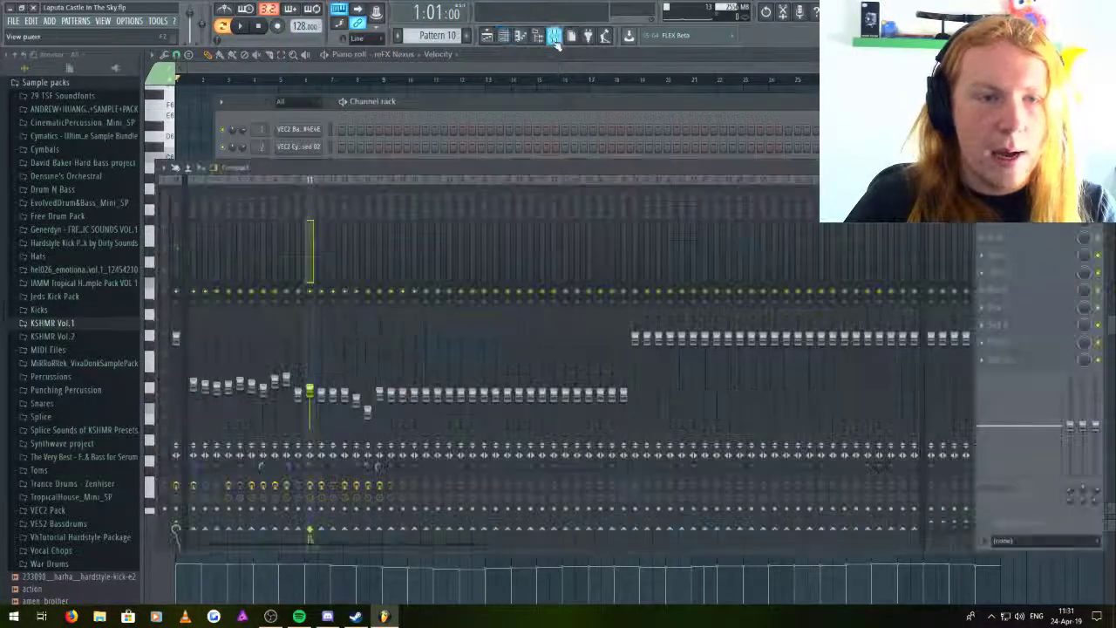
pyautogui.press('F7')
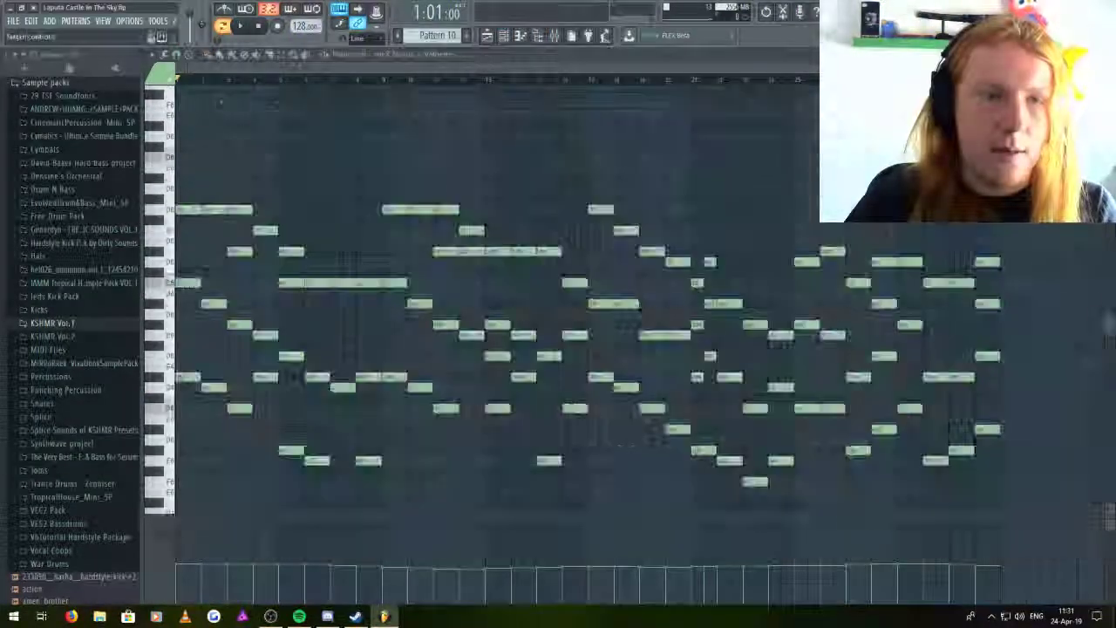
# - Switch to Pattern 11, play it briefly, and show its KSHMR_Hard_Snare_04 notes in the piano roll
pyautogui.press('KP_Add')
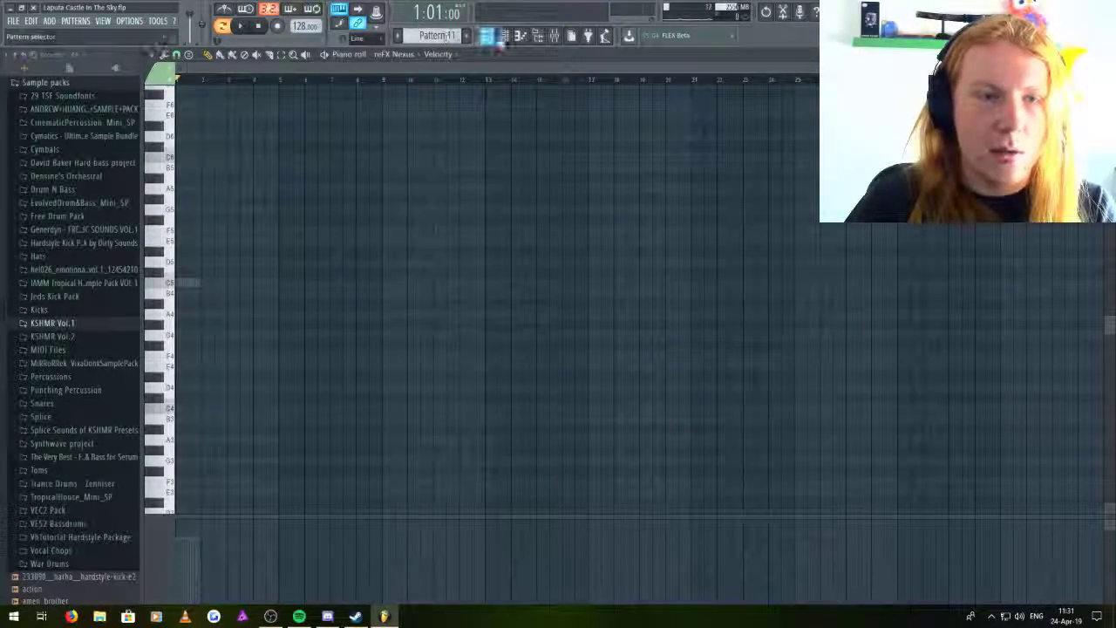
pyautogui.click(327, 55)
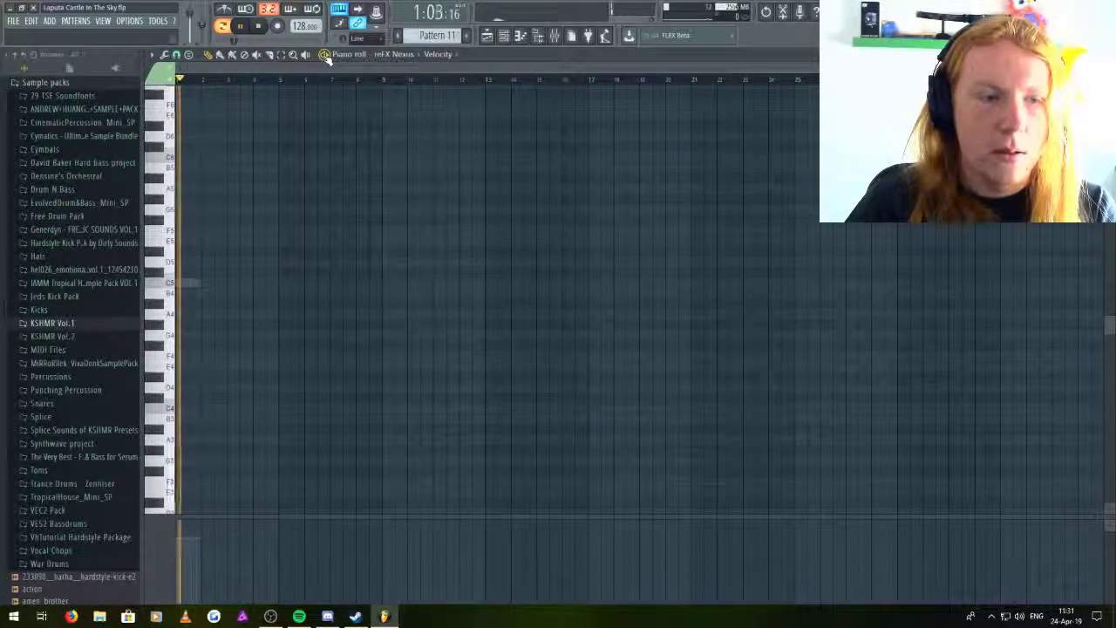
pyautogui.press('space')
pyautogui.click(409, 54)
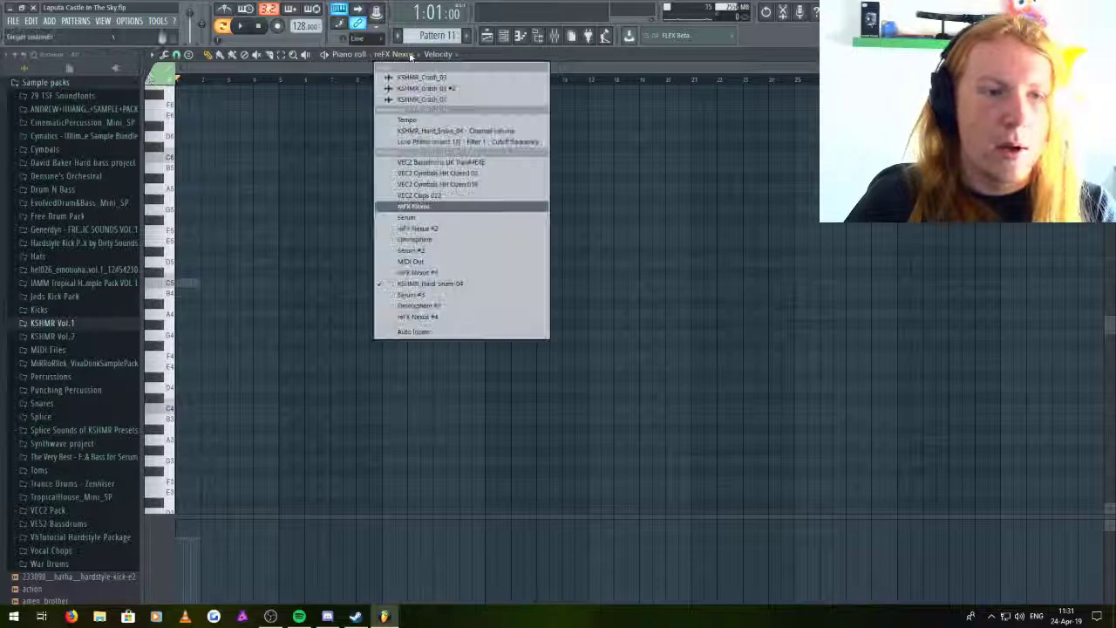
pyautogui.click(430, 284)
# - Inspect the KSHMR_Hard_Snare_04 channel's sample settings, close the window and save the project
pyautogui.press('F6')
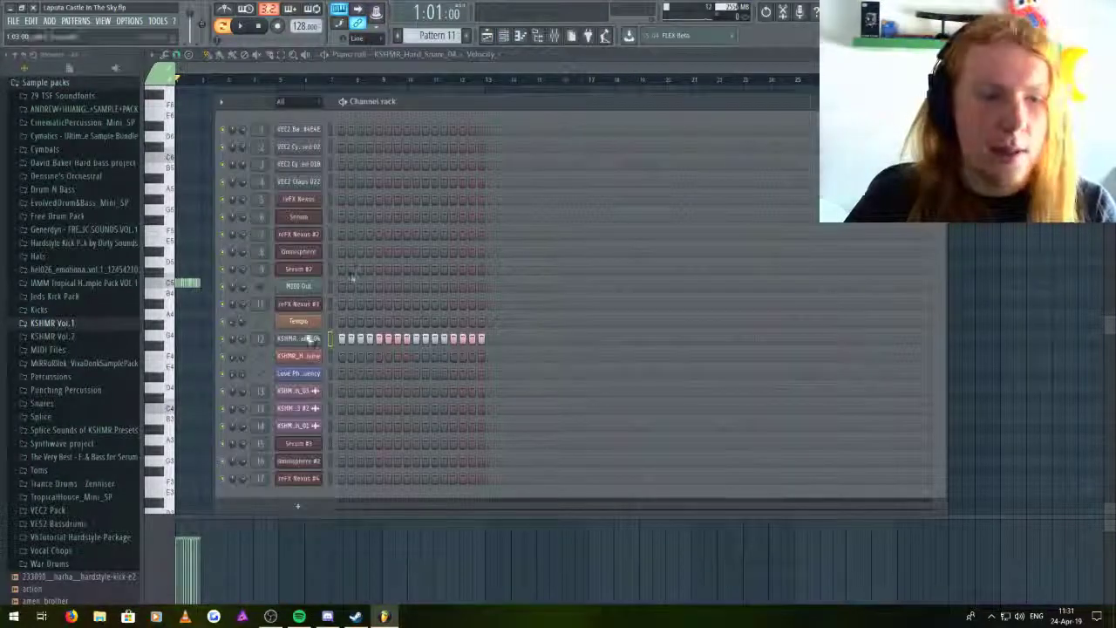
pyautogui.click(299, 340)
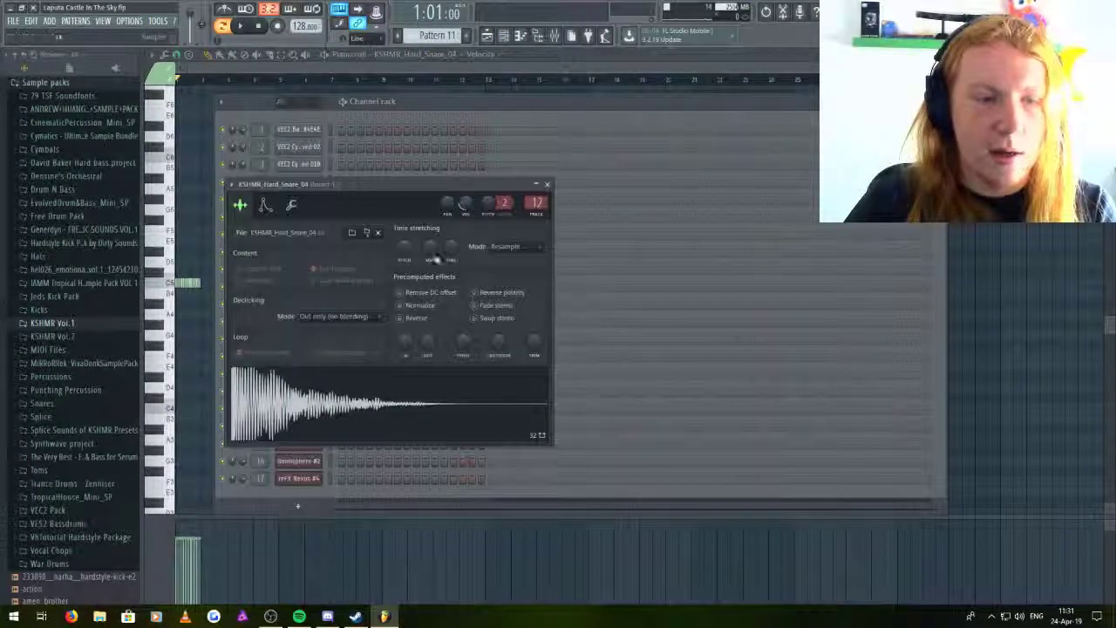
pyautogui.click(547, 184)
pyautogui.hotkey('ctrl', 's')
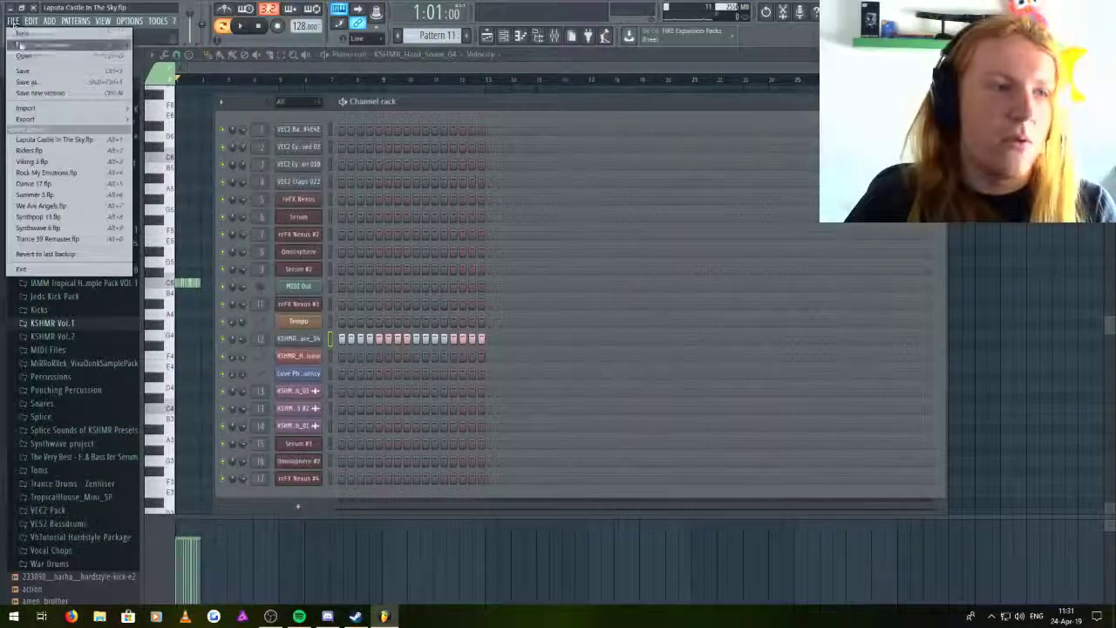
# - Play the hard snare in Pattern 12, then step through the following patterns to Pattern 16 in the channel rack
pyautogui.press('F6')
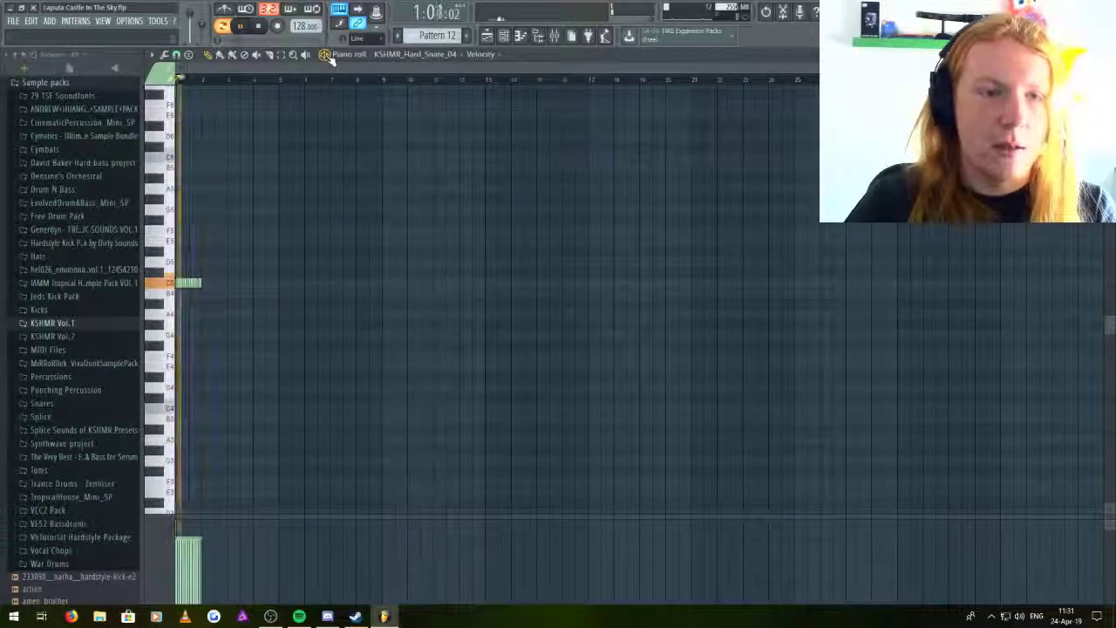
pyautogui.click(521, 35)
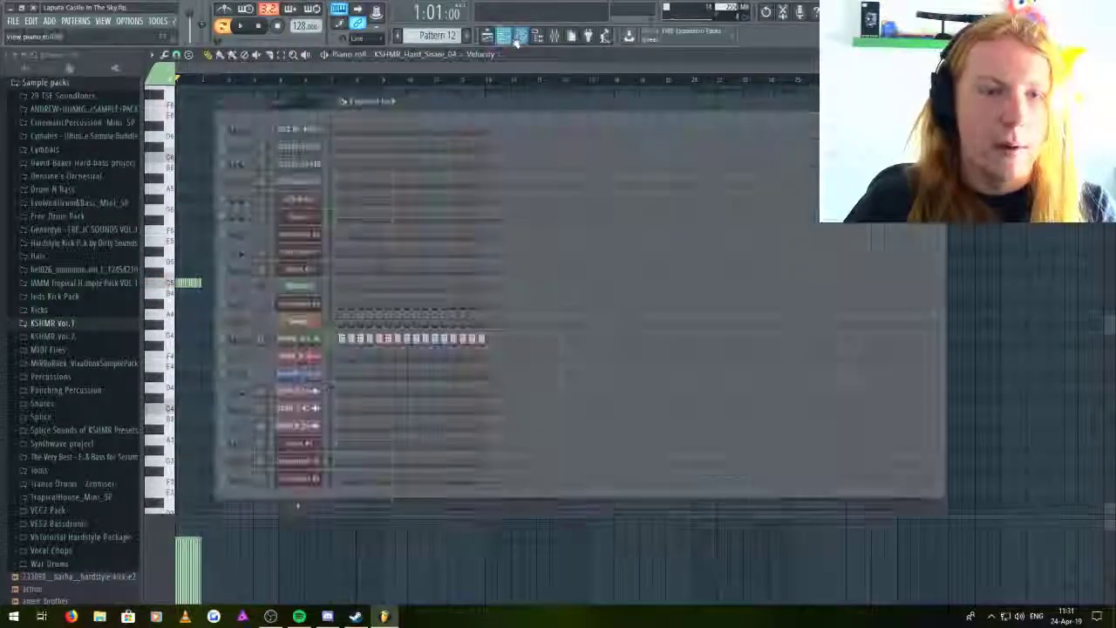
pyautogui.scroll(4, 454, 35)
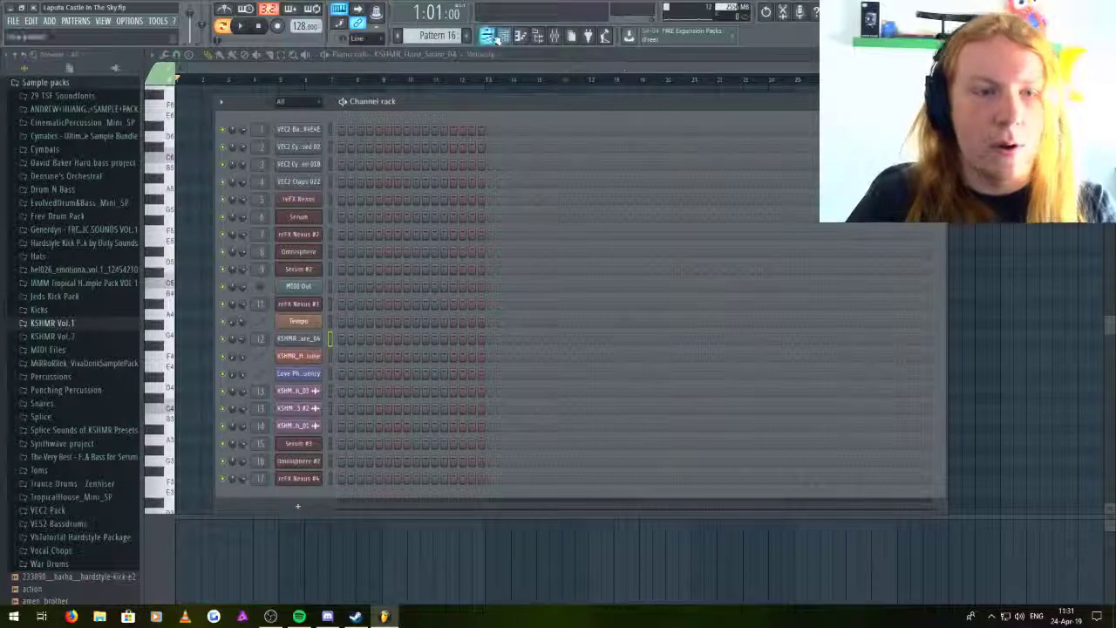
# - Show the playlist with the playhead at bar 67, then play Pattern 11 from the channel rack and stop it
pyautogui.click(486, 35)
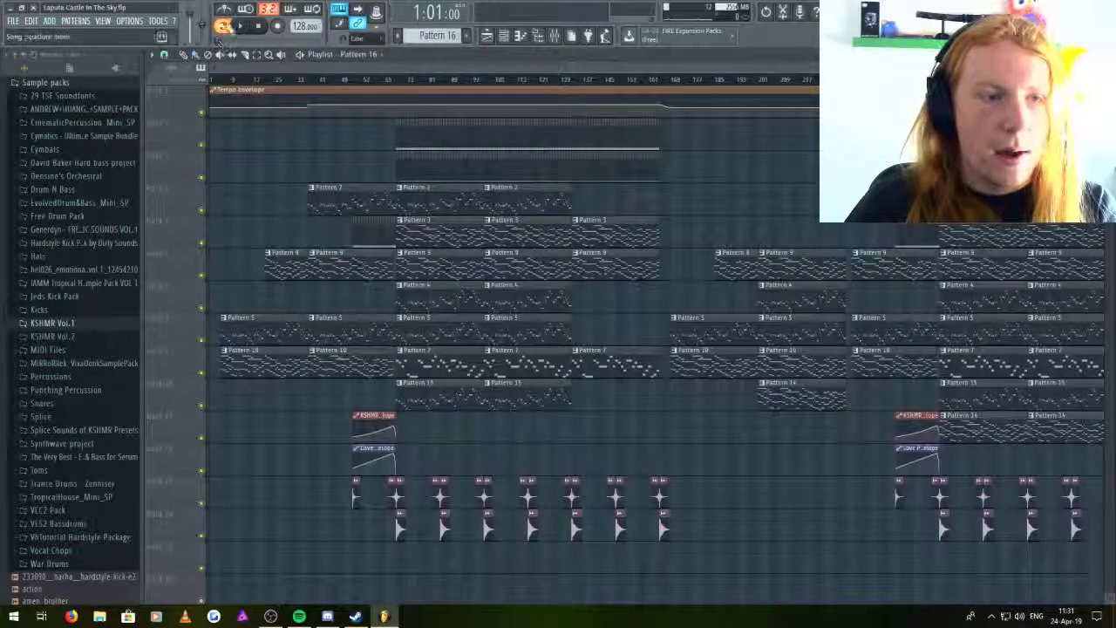
pyautogui.click(320, 79)
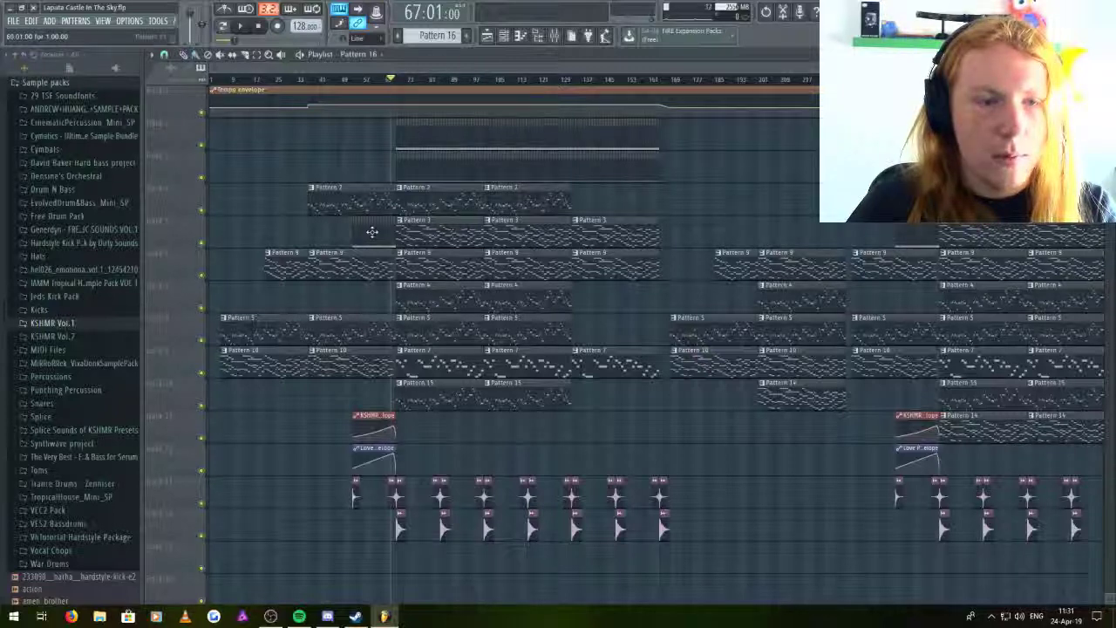
pyautogui.click(506, 37)
pyautogui.press('space')
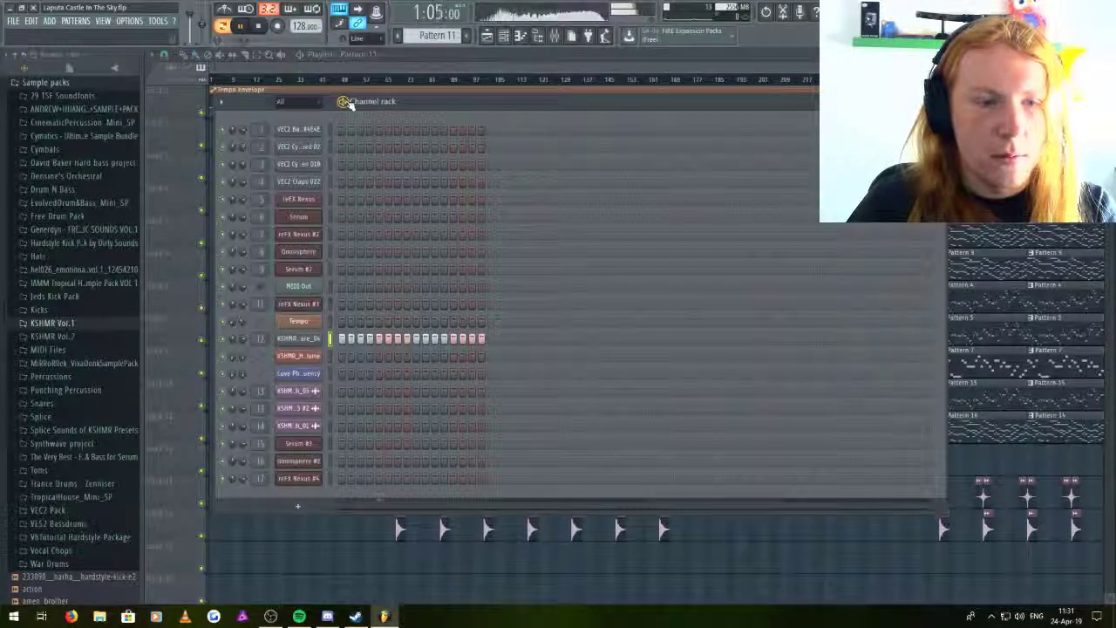
pyautogui.press('F6')
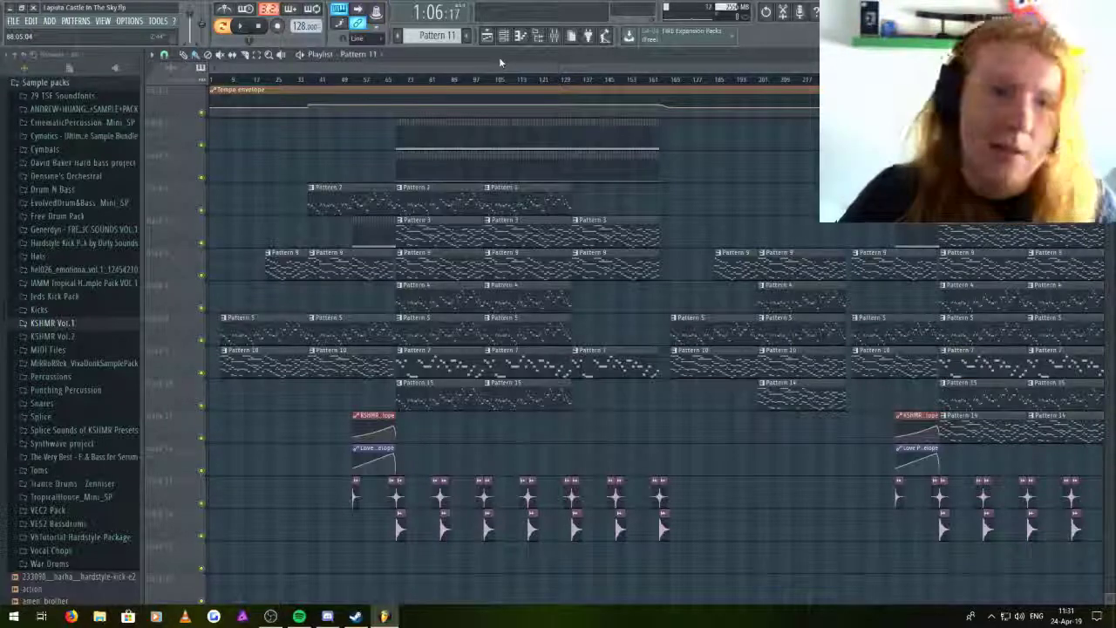
# - Switch to Pattern 13, show its Serum #3 notes in the piano roll, and return to the playlist
pyautogui.click(504, 35)
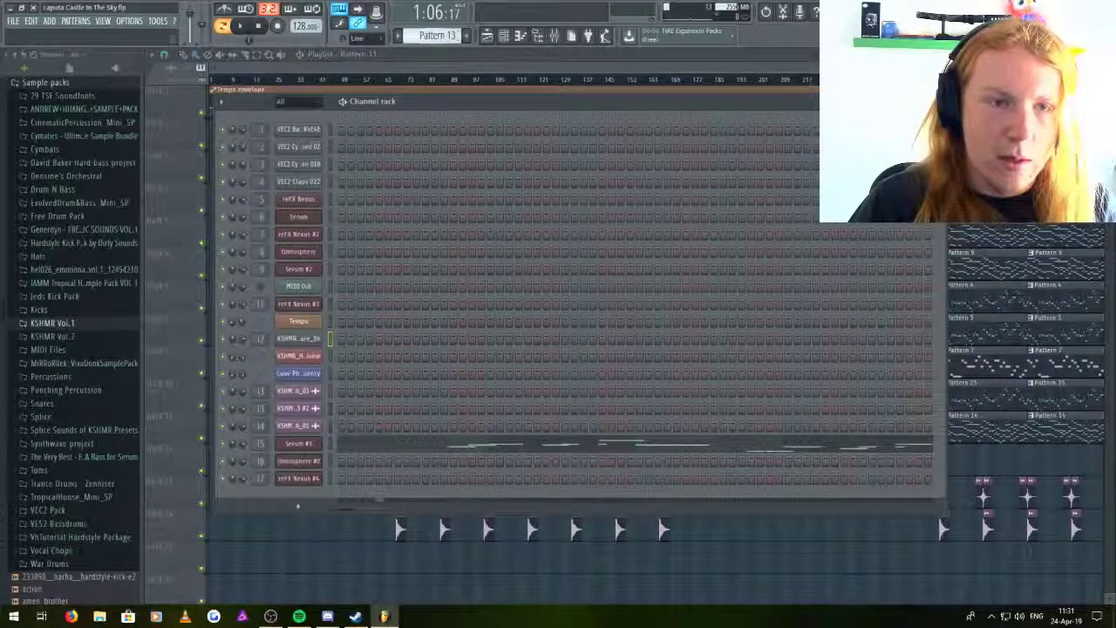
pyautogui.click(522, 38)
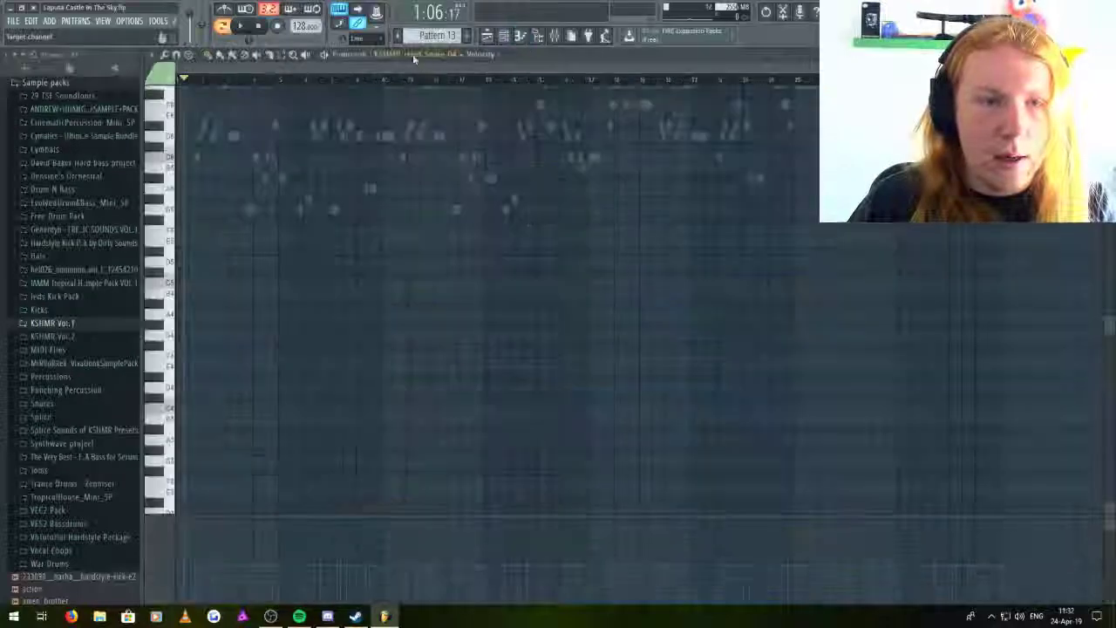
pyautogui.click(412, 54)
pyautogui.click(423, 282)
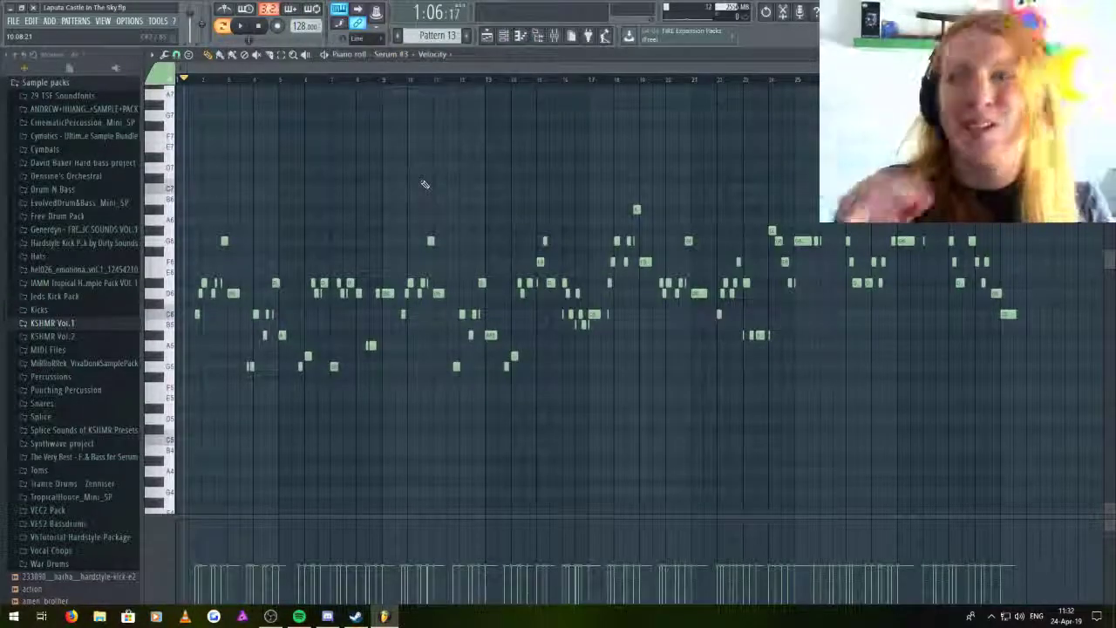
pyautogui.click(487, 35)
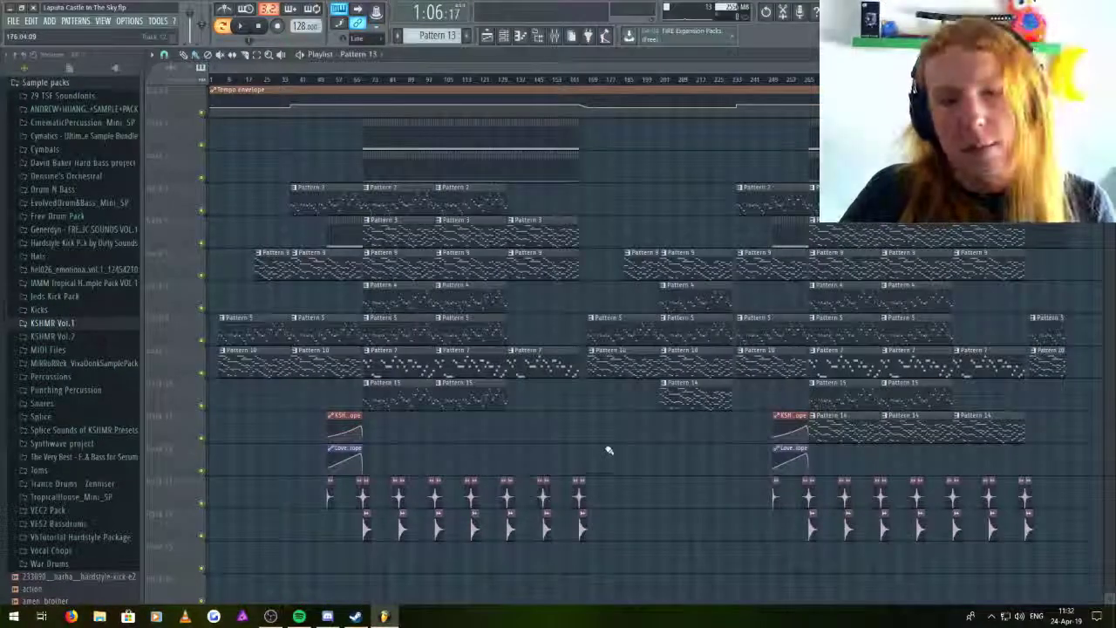
# - Open Pattern 13's Serum #3 notes in the piano roll and move the playhead near the start of bar 1
pyautogui.press('F6')
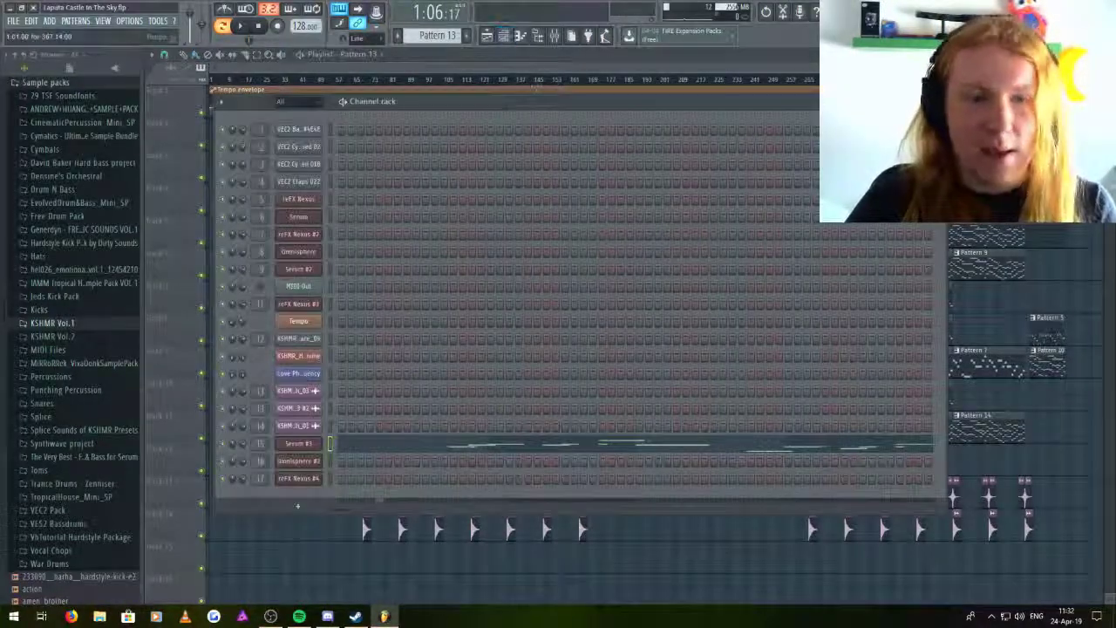
pyautogui.click(504, 35)
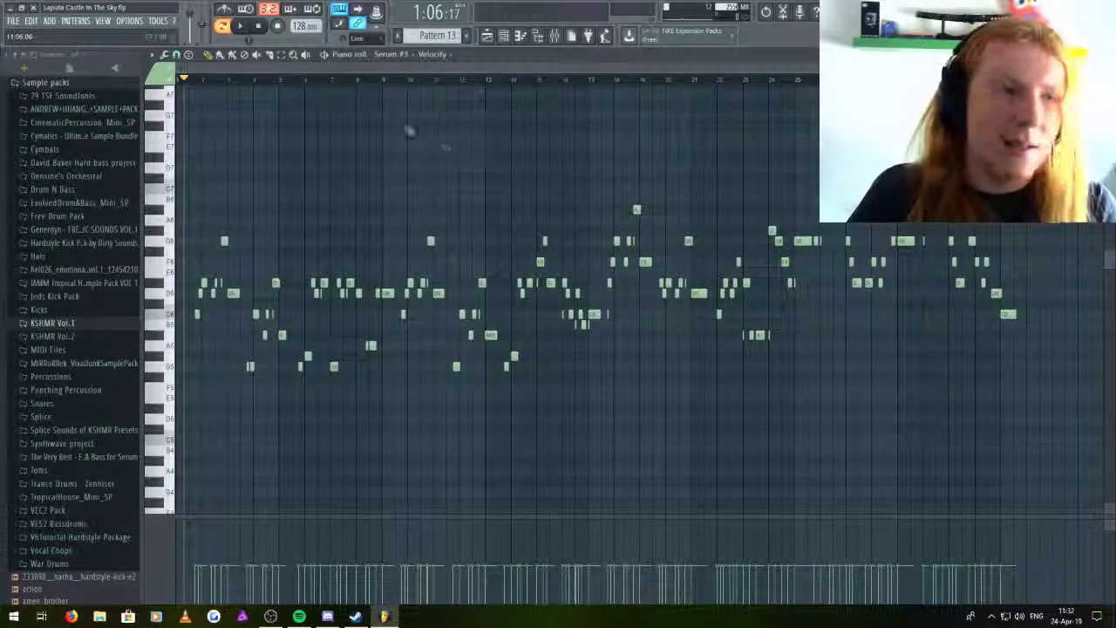
pyautogui.click(190, 80)
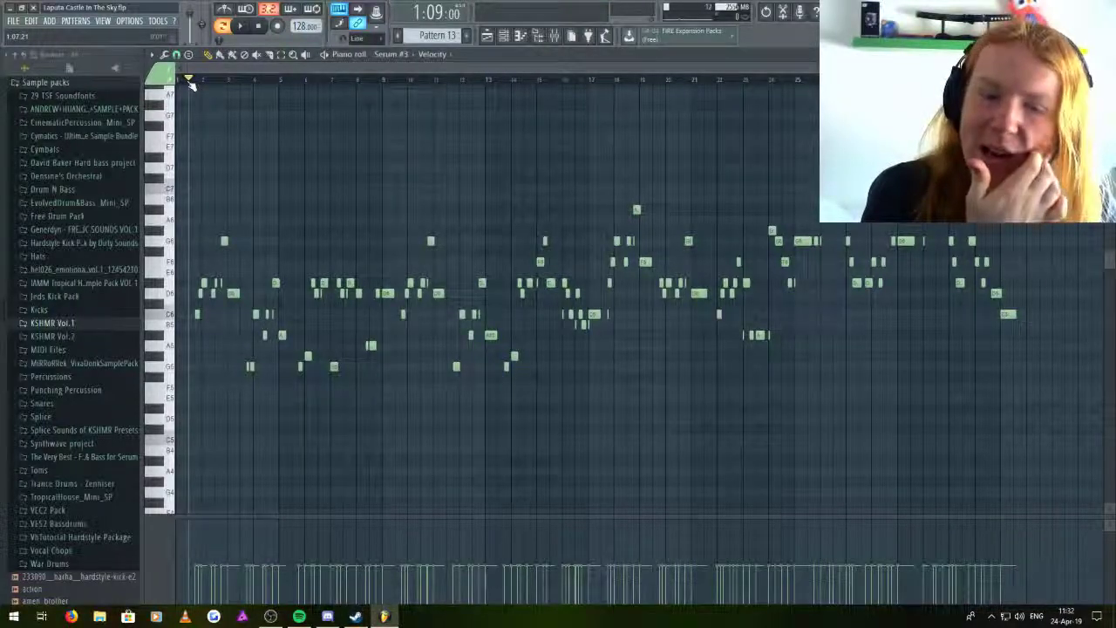
pyautogui.click(14, 20)
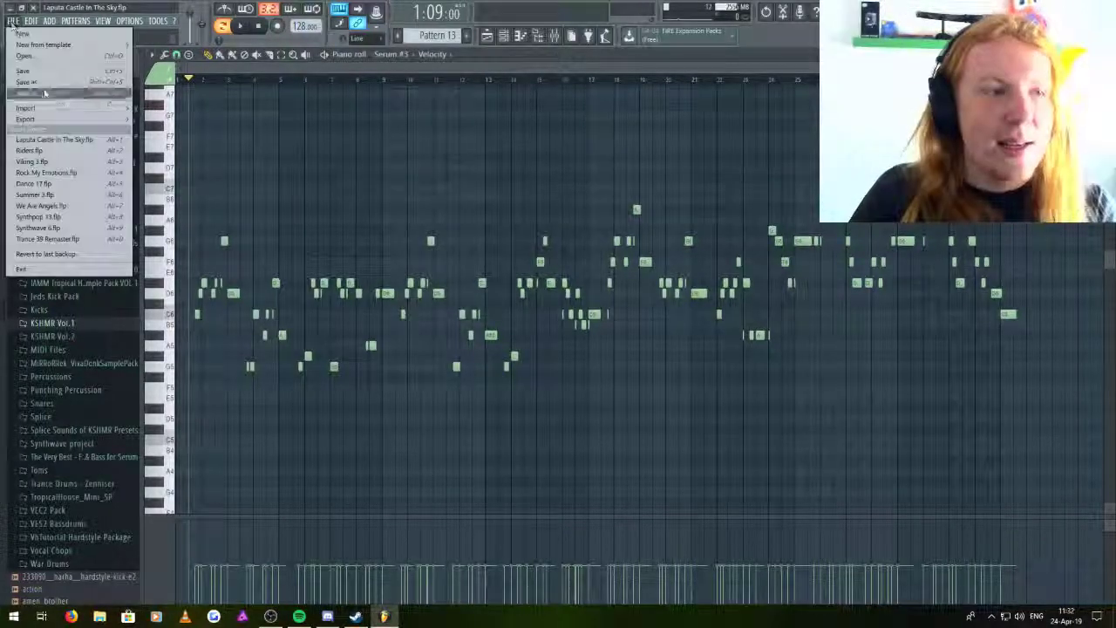
pyautogui.click(13, 20)
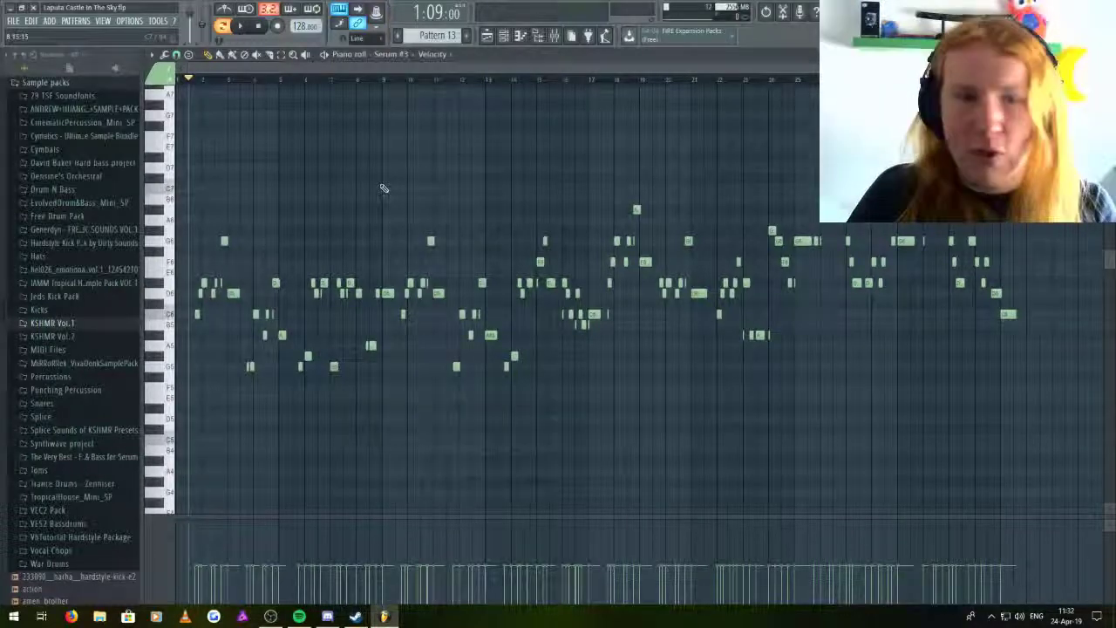
# - Play Pattern 13's Serum #3 melody while viewing its notes up close, then stop playback and save the project
pyautogui.click(325, 55)
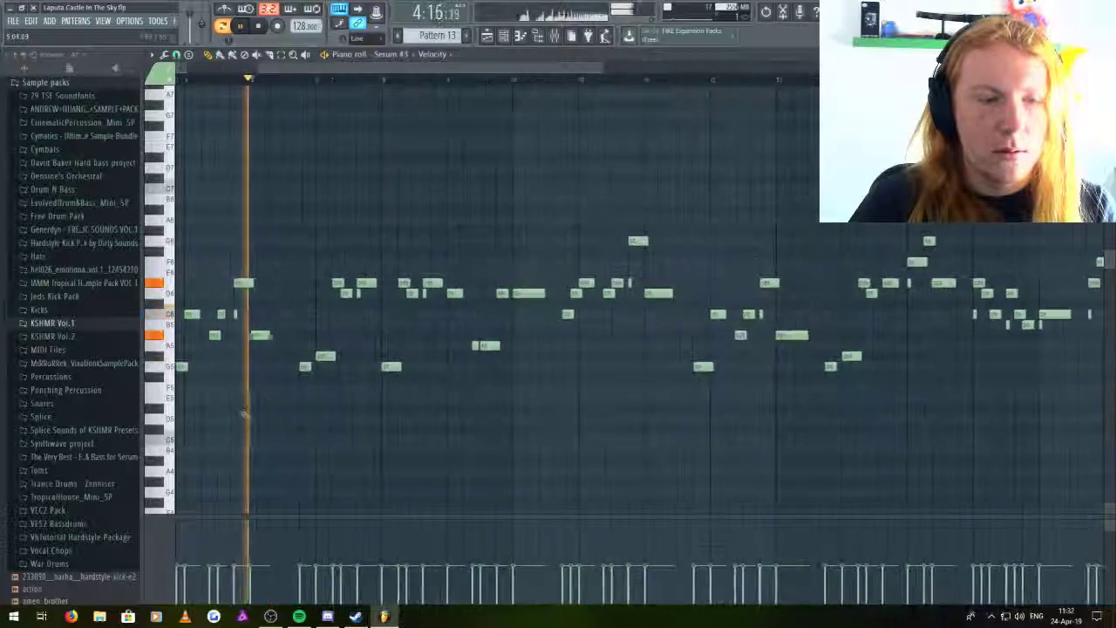
pyautogui.scroll(3, 305, 414)
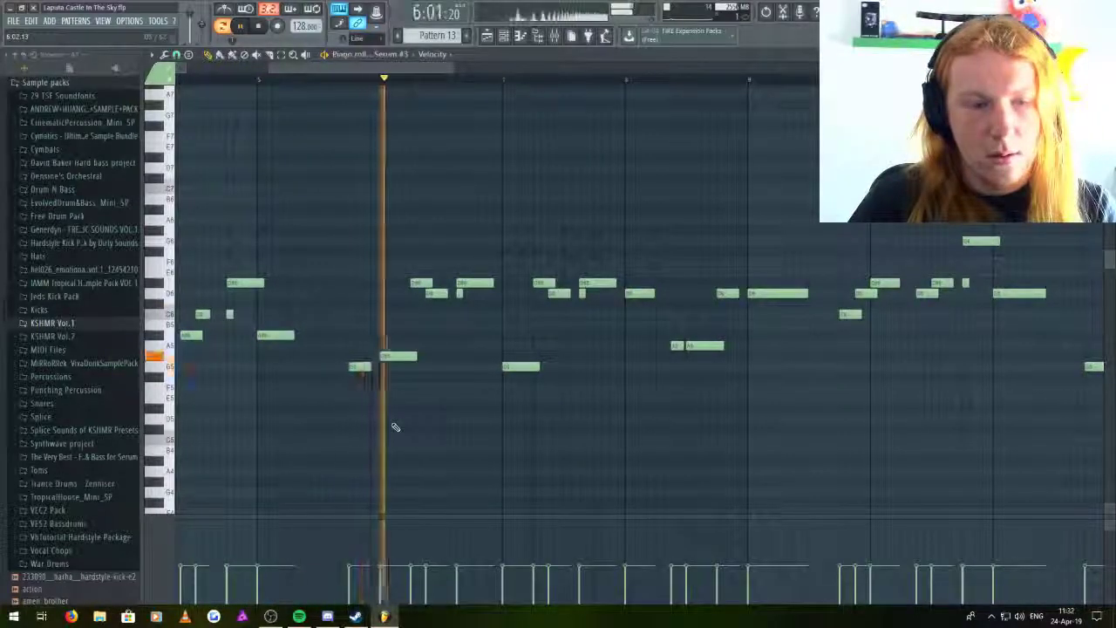
pyautogui.scroll(-3, 394, 427)
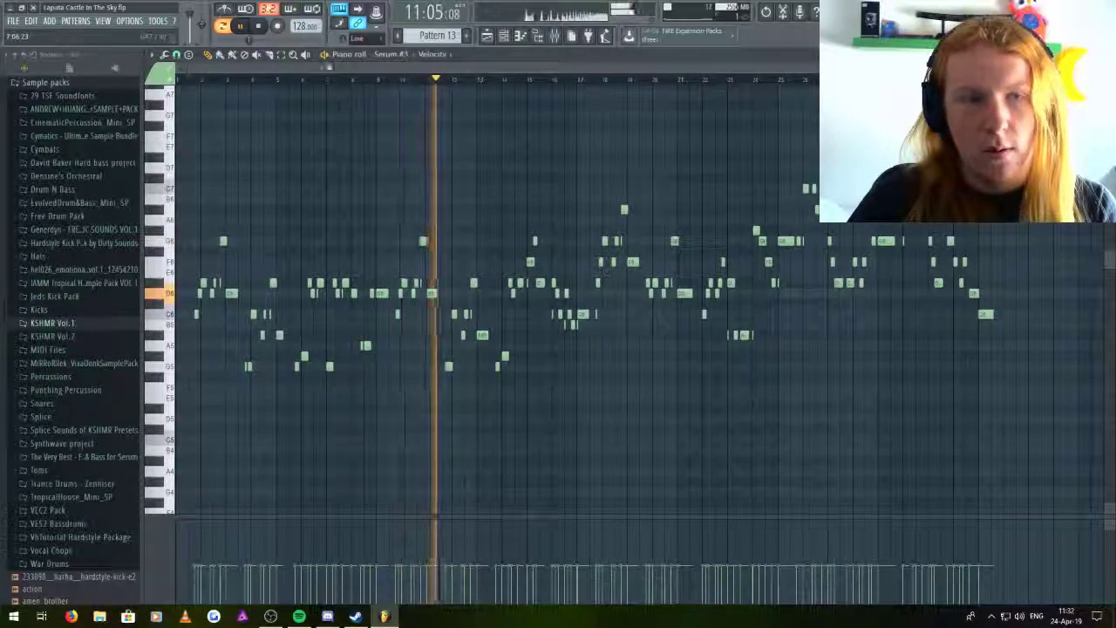
pyautogui.press('space')
pyautogui.click(14, 21)
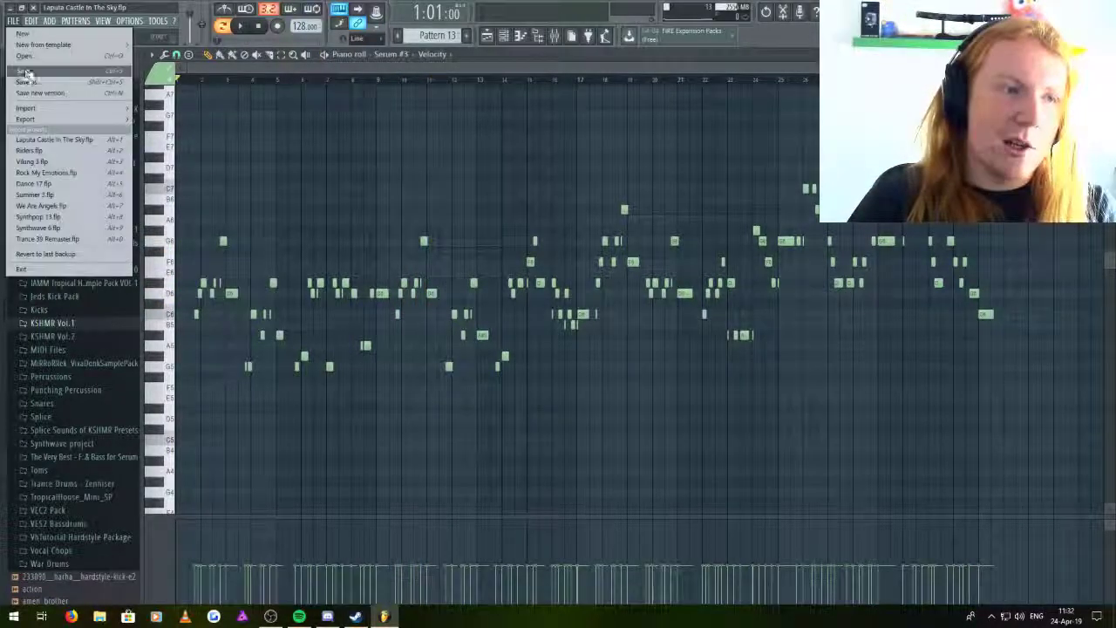
# - Inspect the Serum #3 instrument's oscillator and envelope settings, then return to the channel rack
pyautogui.click(503, 36)
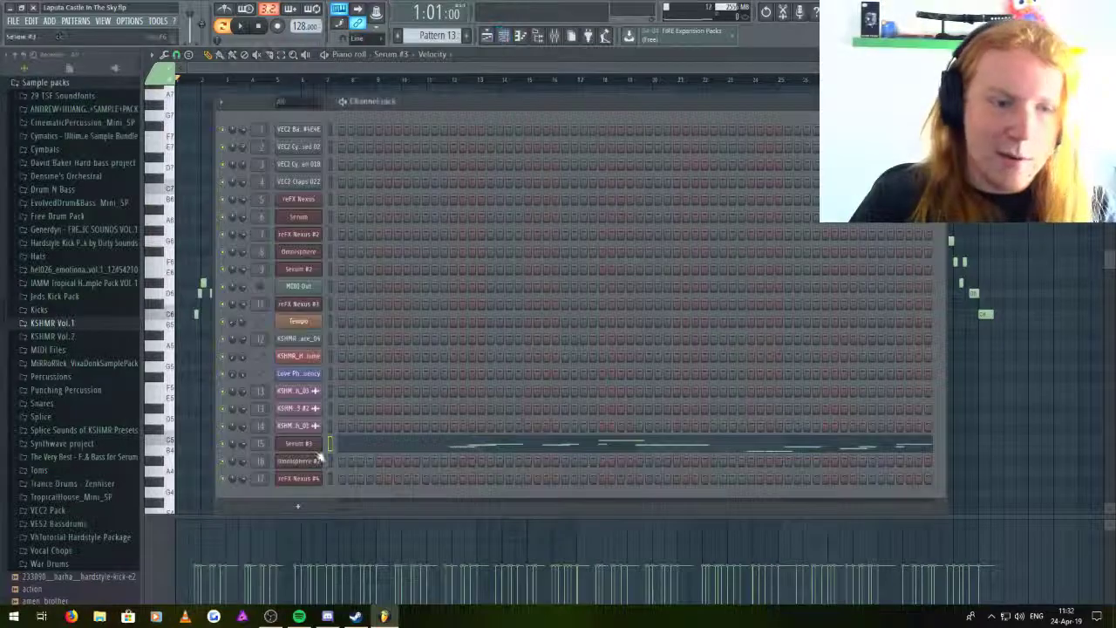
pyautogui.click(316, 453)
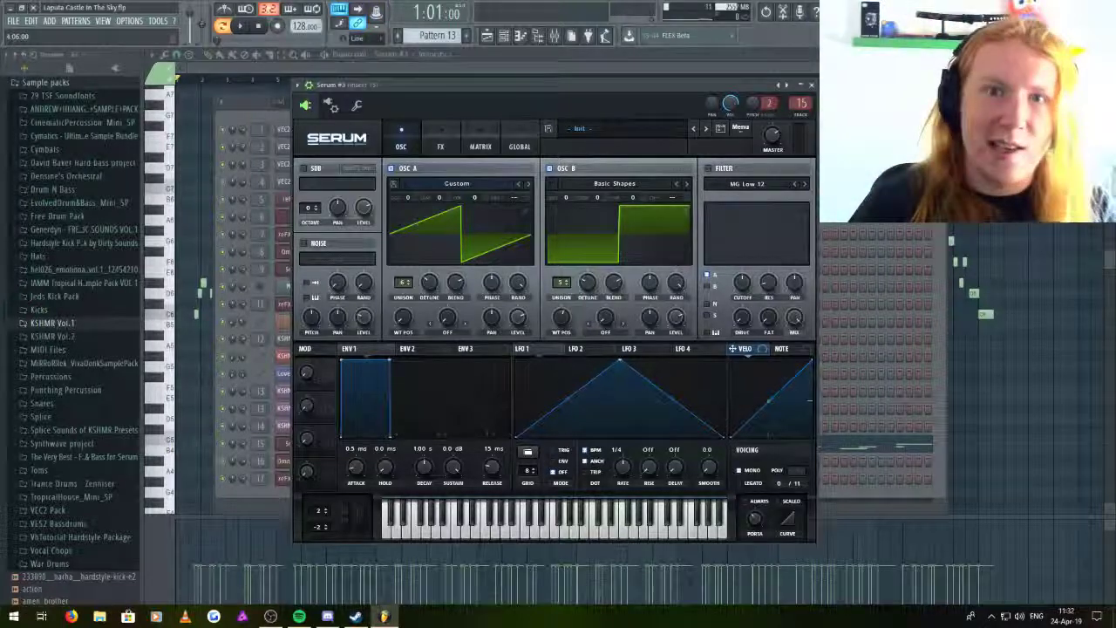
pyautogui.press('F6')
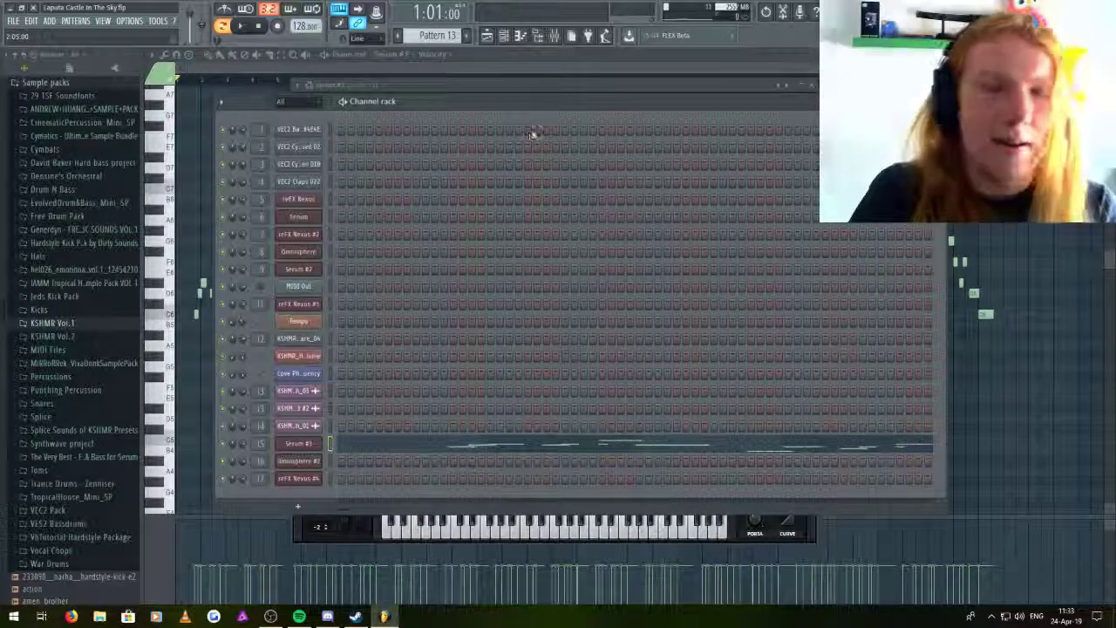
pyautogui.press('Escape')
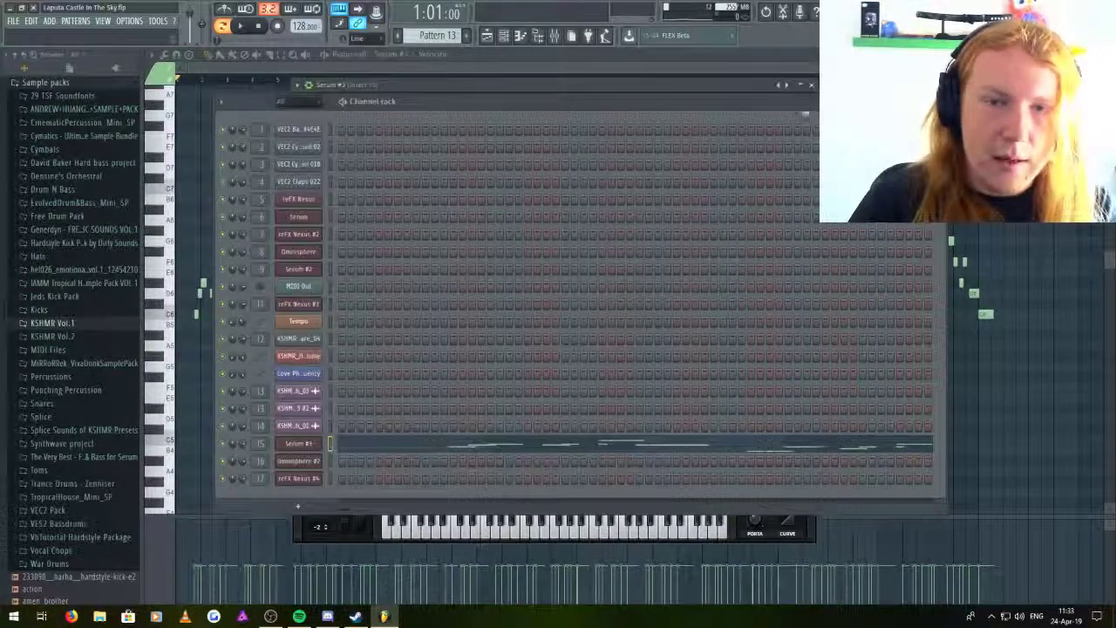
# - Switch to Pattern 14 and show its Omnisphere #2 notes in the piano roll
pyautogui.scroll(-1, 435, 35)
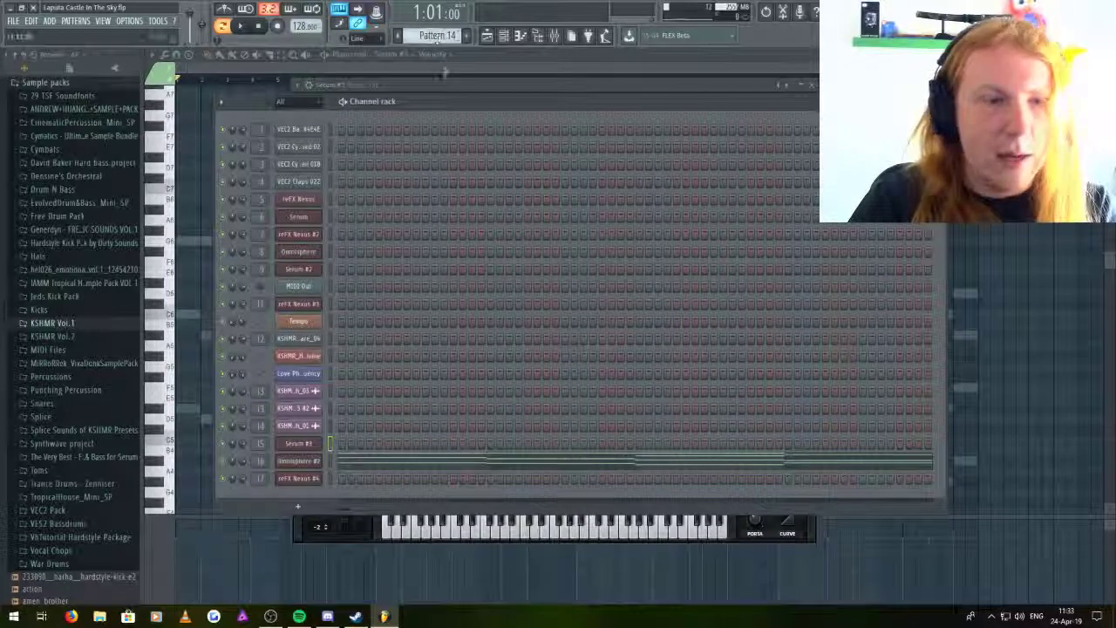
pyautogui.press('F7')
pyautogui.click(399, 54)
pyautogui.click(436, 306)
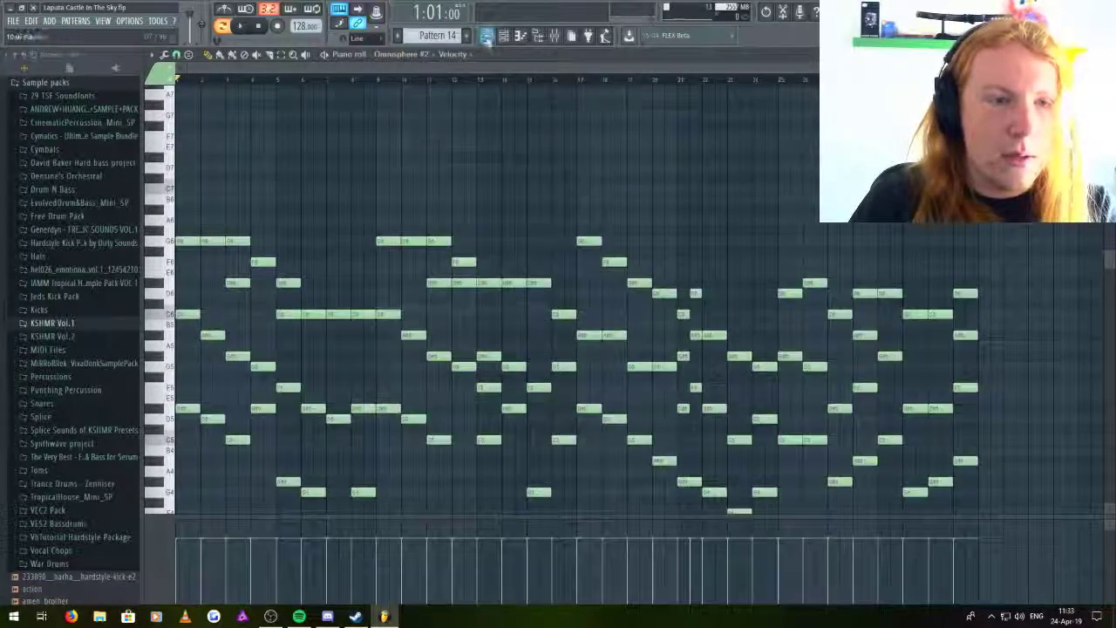
# - Play Pattern 14's Omnisphere #2 chords briefly, stop playback and save the project
pyautogui.press('space')
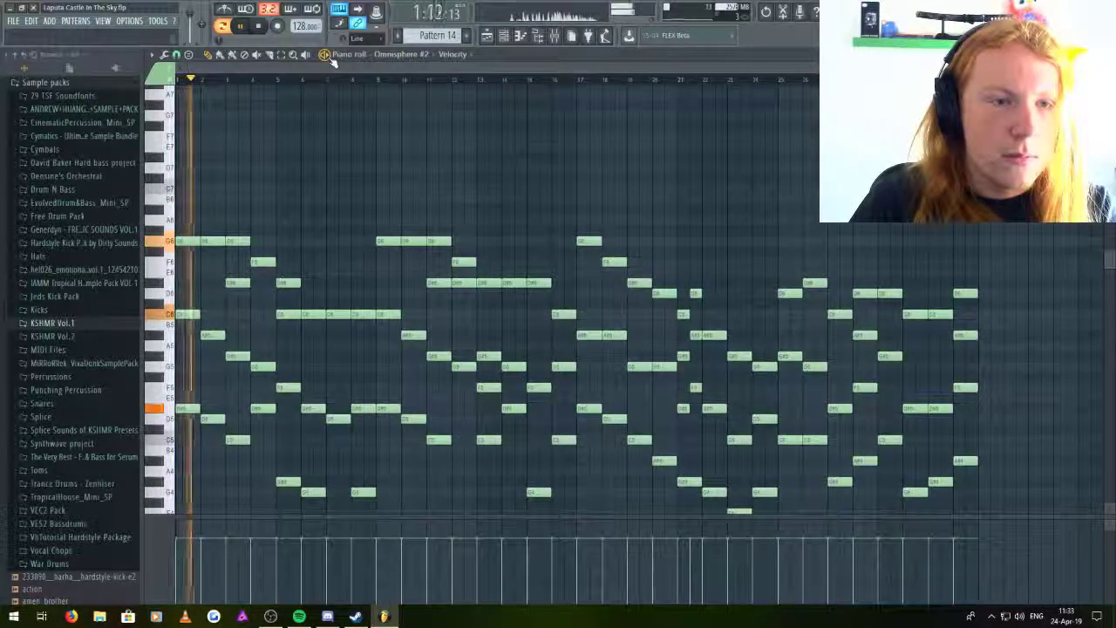
pyautogui.press('space')
pyautogui.click(13, 20)
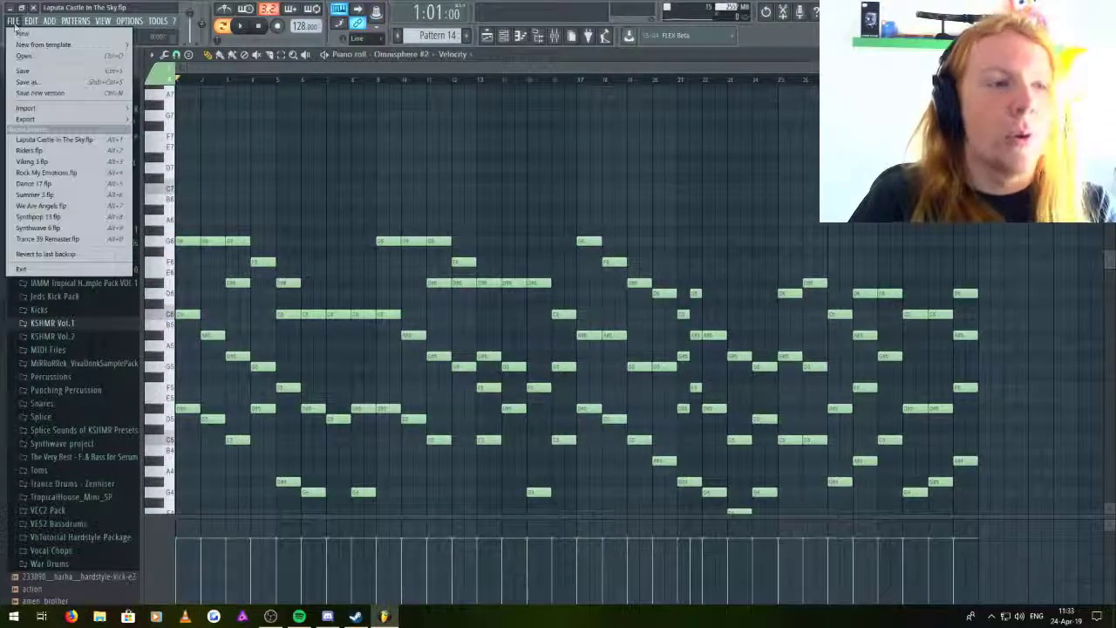
pyautogui.click(36, 81)
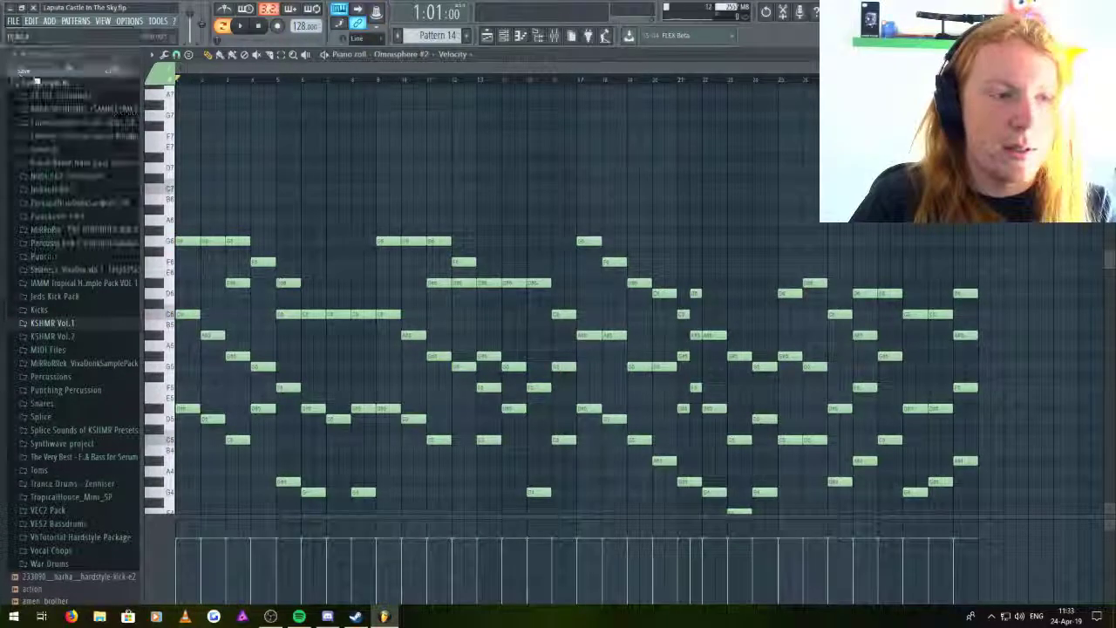
# - Show Pattern 14 in the playlist and play the song from bar 200 with a closer view of that section
pyautogui.click(486, 35)
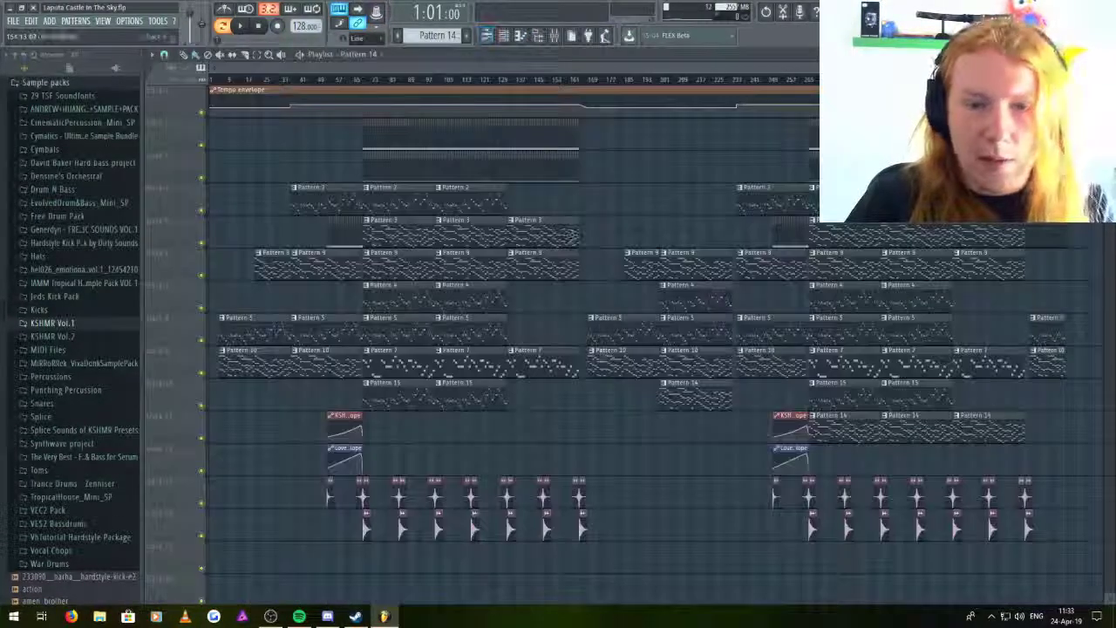
pyautogui.scroll(-3, 812, 461)
pyautogui.scroll(3, 423, 481)
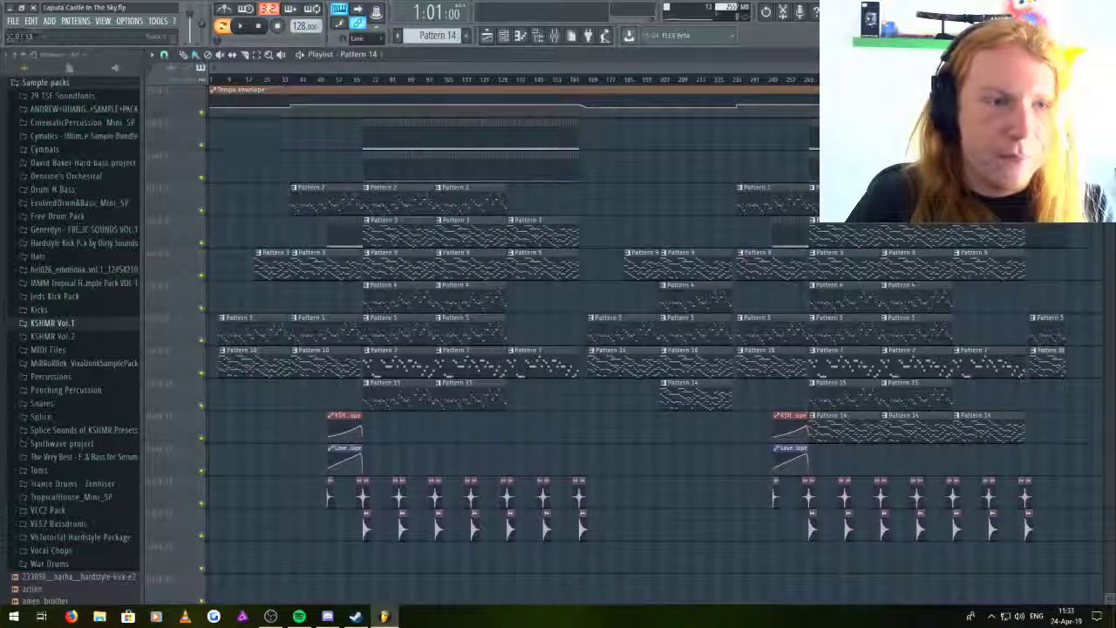
pyautogui.moveTo(213, 87); pyautogui.dragTo(662, 125)
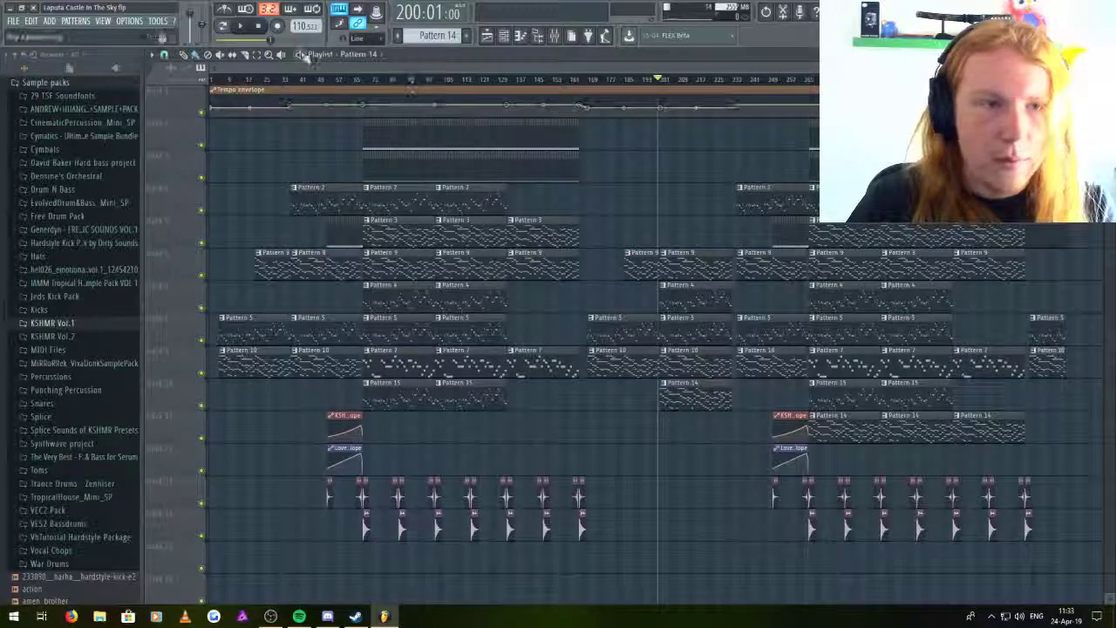
pyautogui.press('space')
pyautogui.scroll(1, 725, 475)
pyautogui.scroll(4, 697, 477)
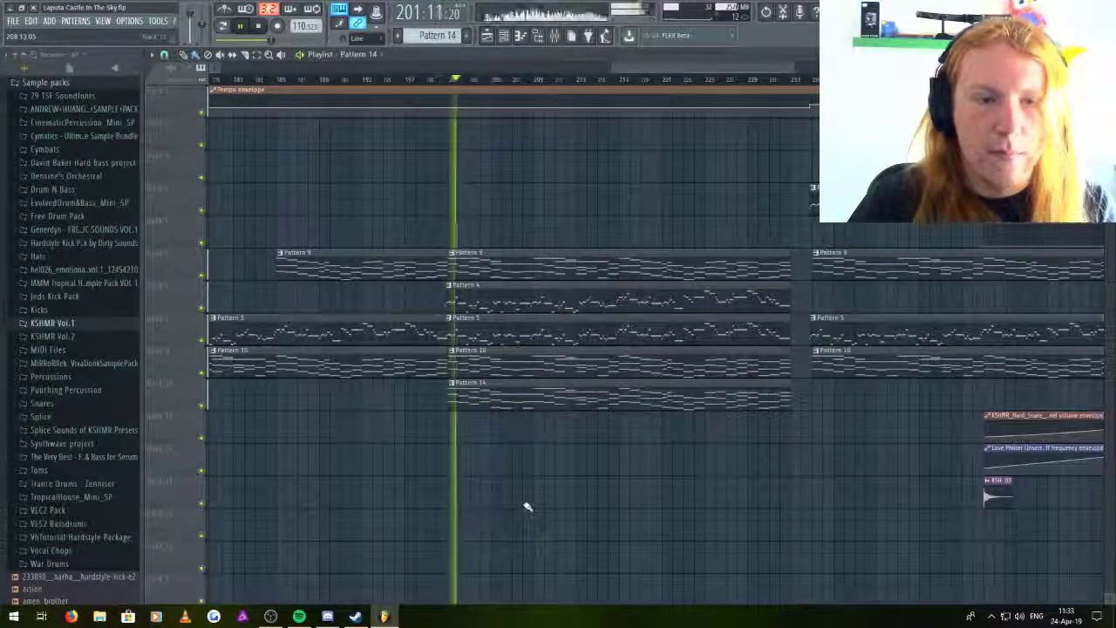
# - Save the project during playback, then pause the song
pyautogui.click(13, 20)
pyautogui.click(38, 72)
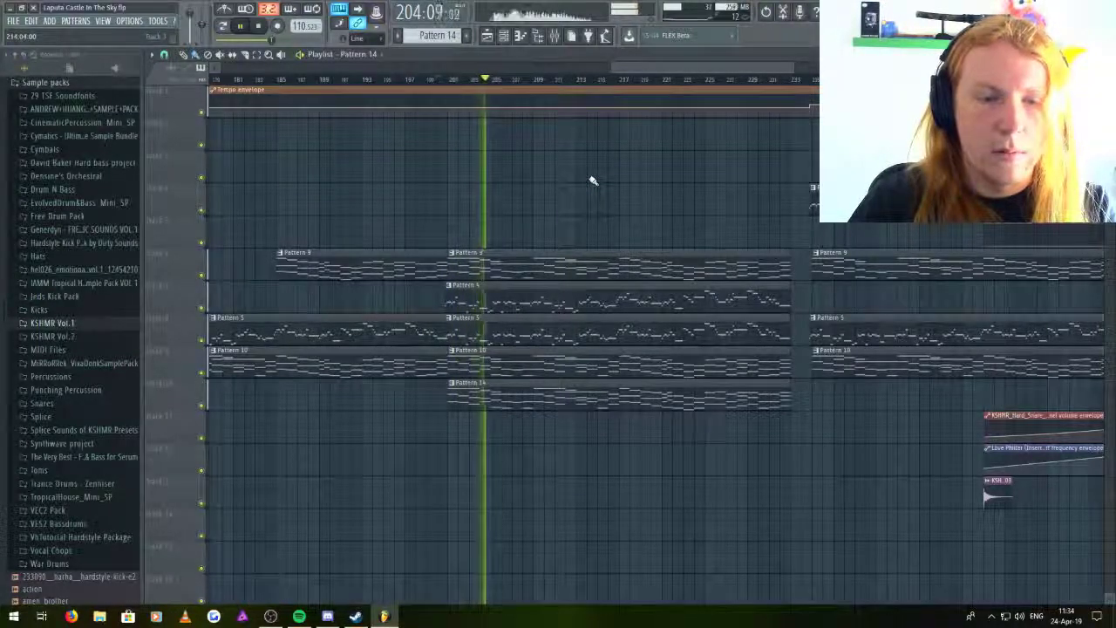
pyautogui.scroll(2, 593, 180)
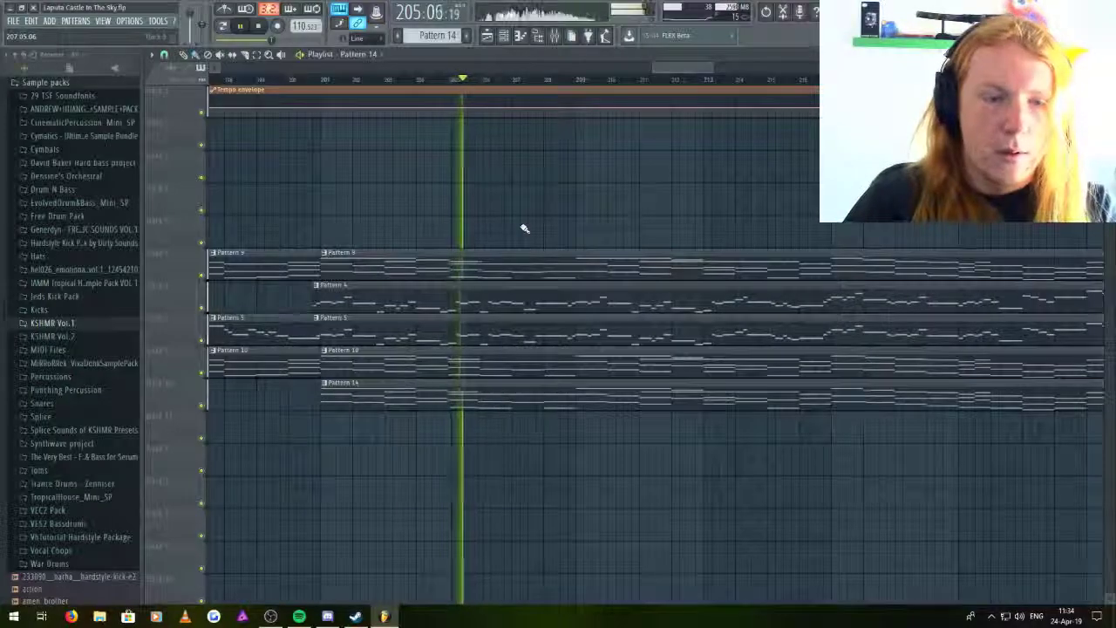
pyautogui.press('space')
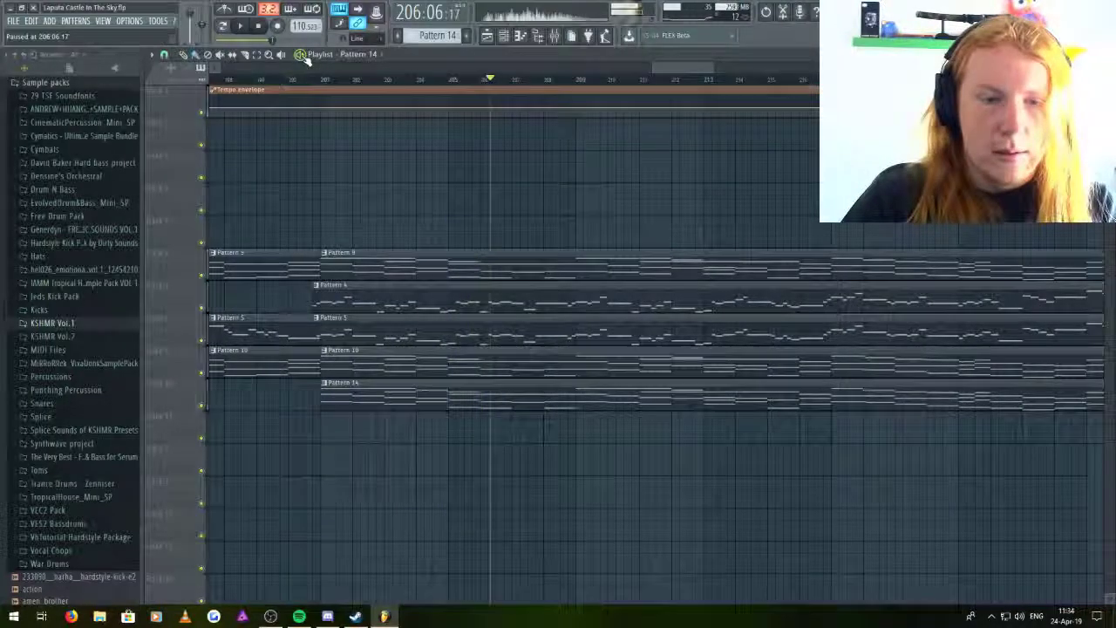
# - Move the playhead to bar 201 and examine where Pattern 14's clips sit in the playlist
pyautogui.moveTo(495, 77)
pyautogui.mouseDown()
pyautogui.moveTo(510, 90)
pyautogui.moveTo(695, 90)
pyautogui.moveTo(538, 80)
pyautogui.mouseUp()
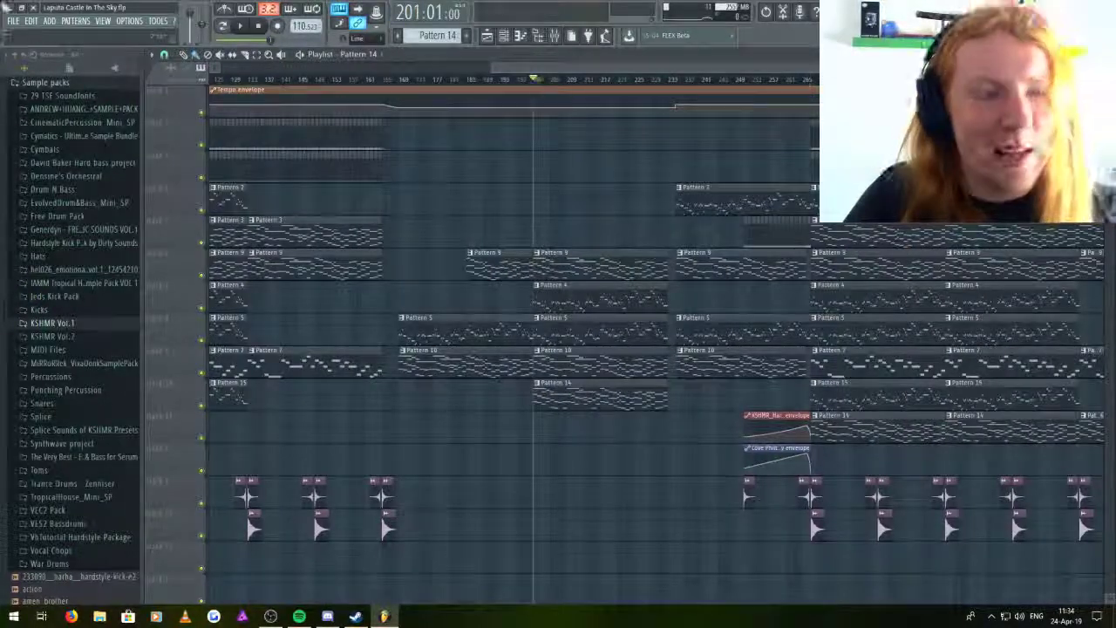
pyautogui.click(14, 25)
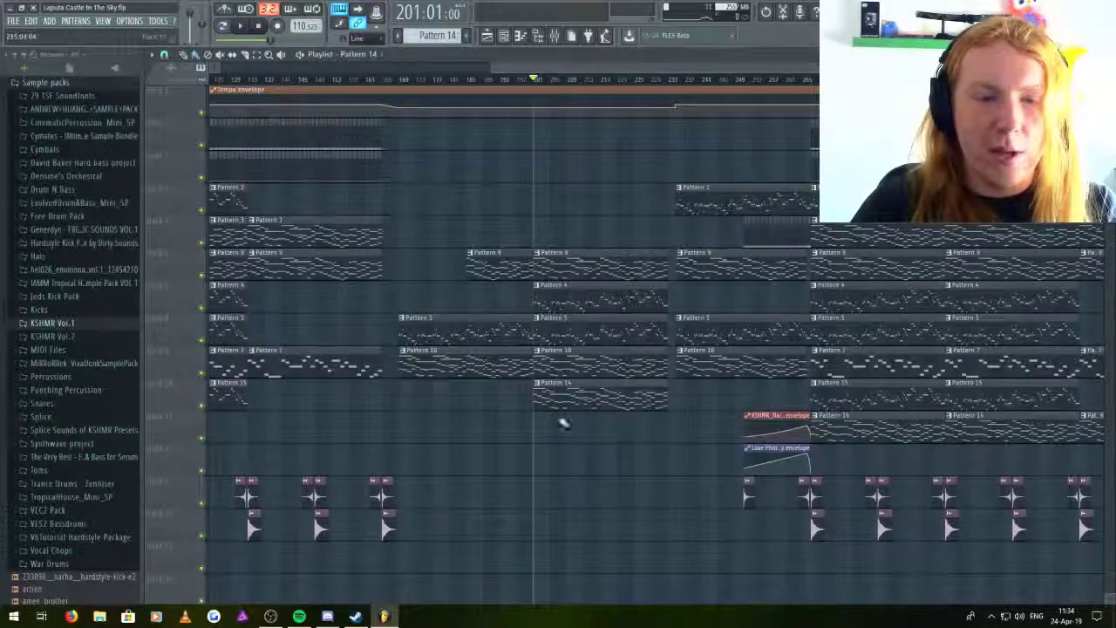
pyautogui.scroll(-3, 603, 454)
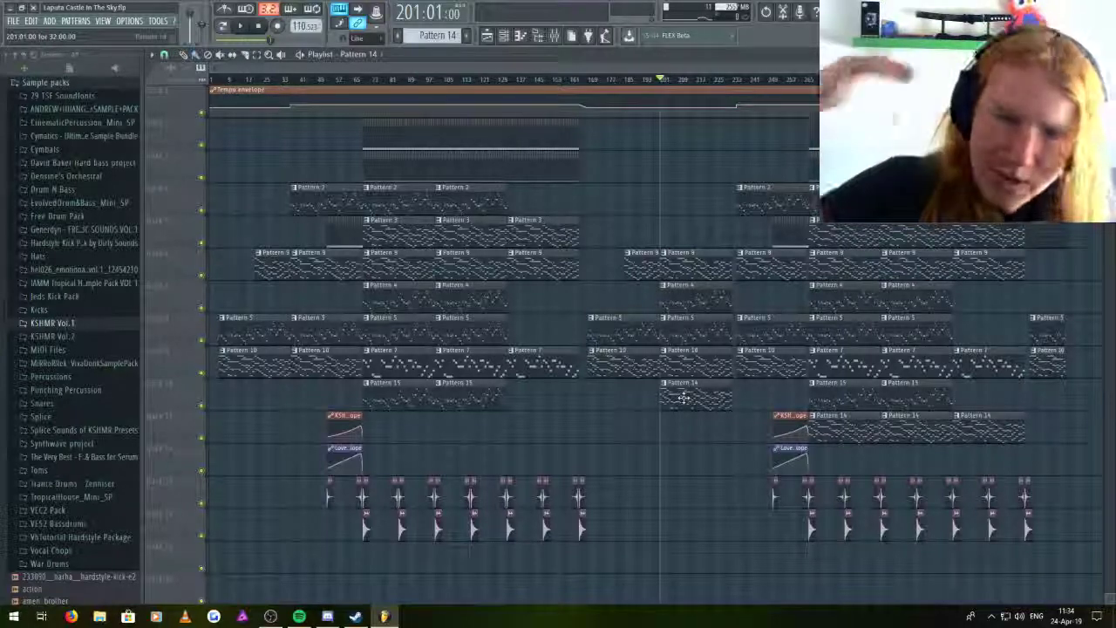
pyautogui.scroll(3, 903, 467)
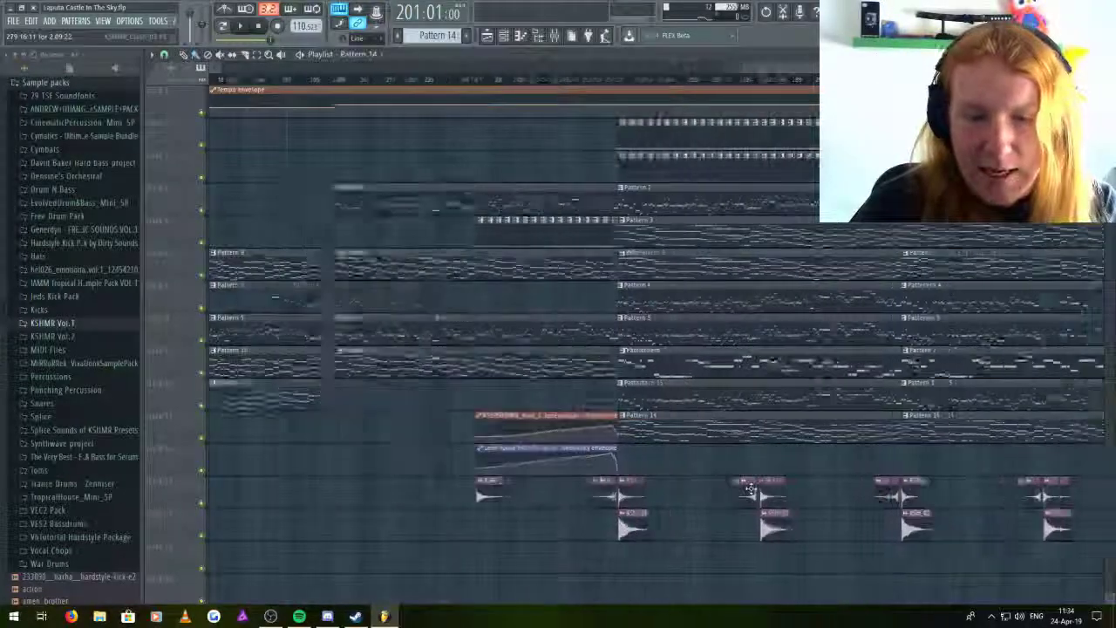
pyautogui.scroll(-3, 643, 511)
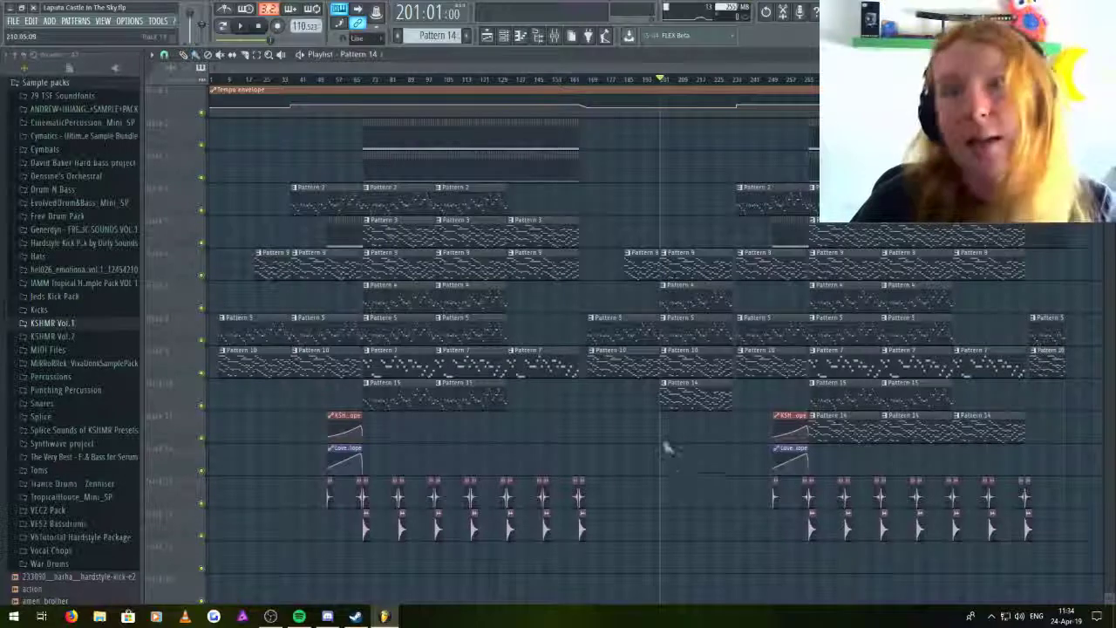
# - Switch to Pattern 15, select its reFX Nexus #4 channel and play the pattern from the channel rack
pyautogui.press('F6')
pyautogui.press('F4')
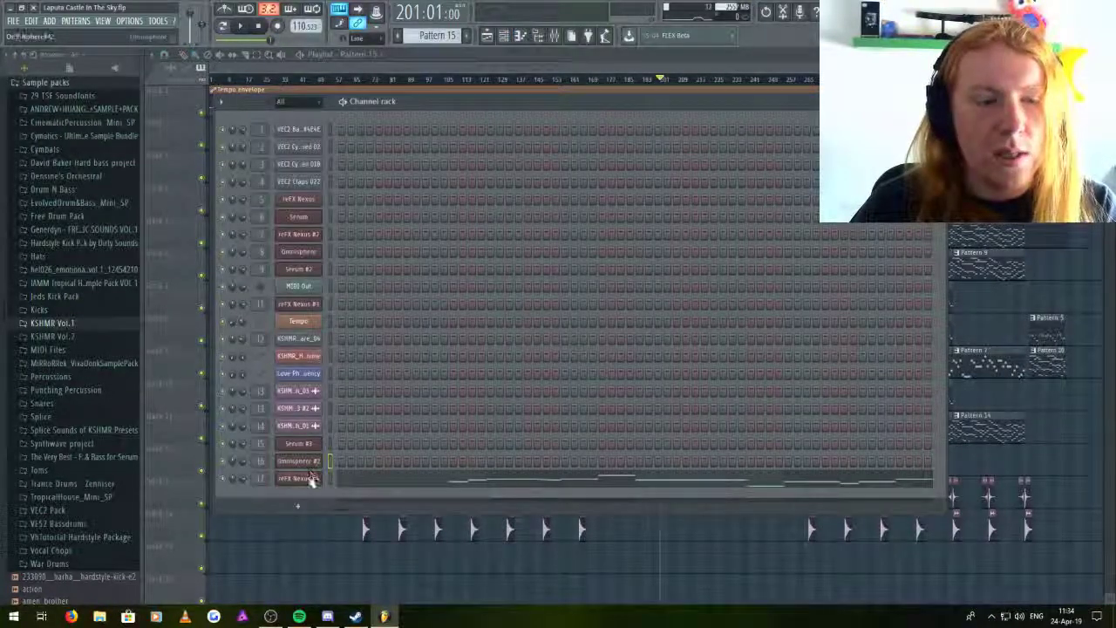
pyautogui.click(309, 478)
pyautogui.click(300, 478)
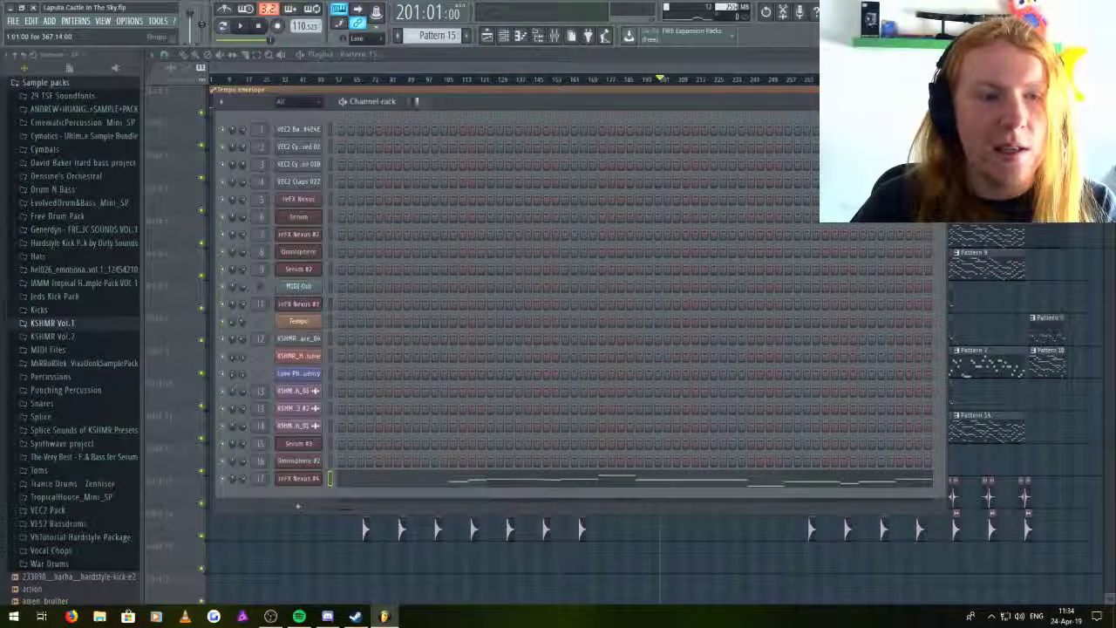
pyautogui.press('space')
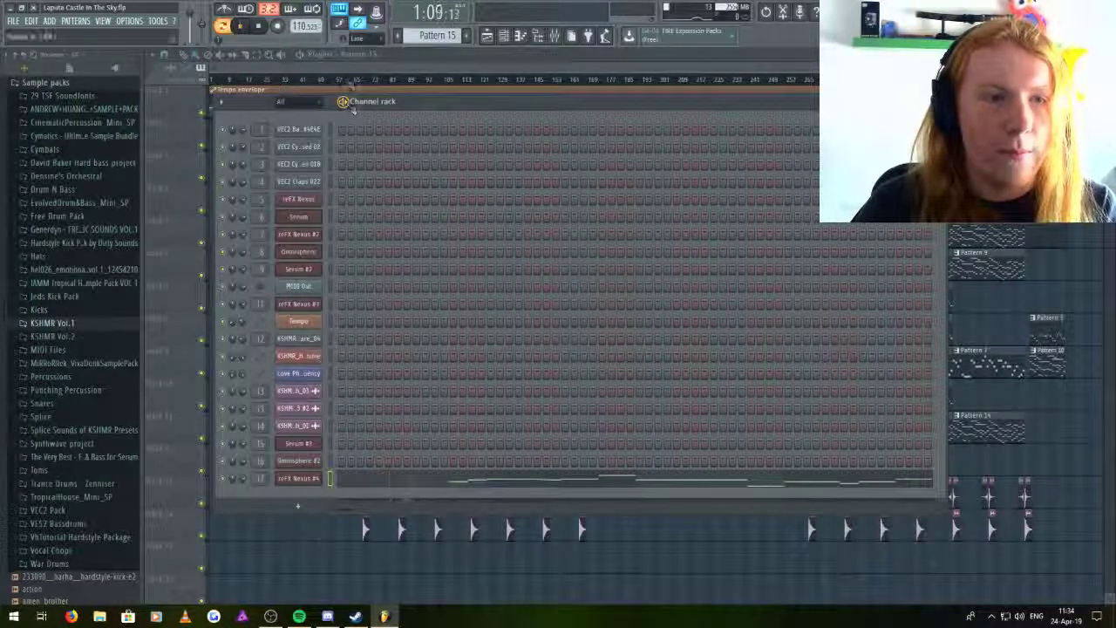
# - Return to the playlist and move the playhead to bar 69, at Pattern 15's first clip
pyautogui.press('F6')
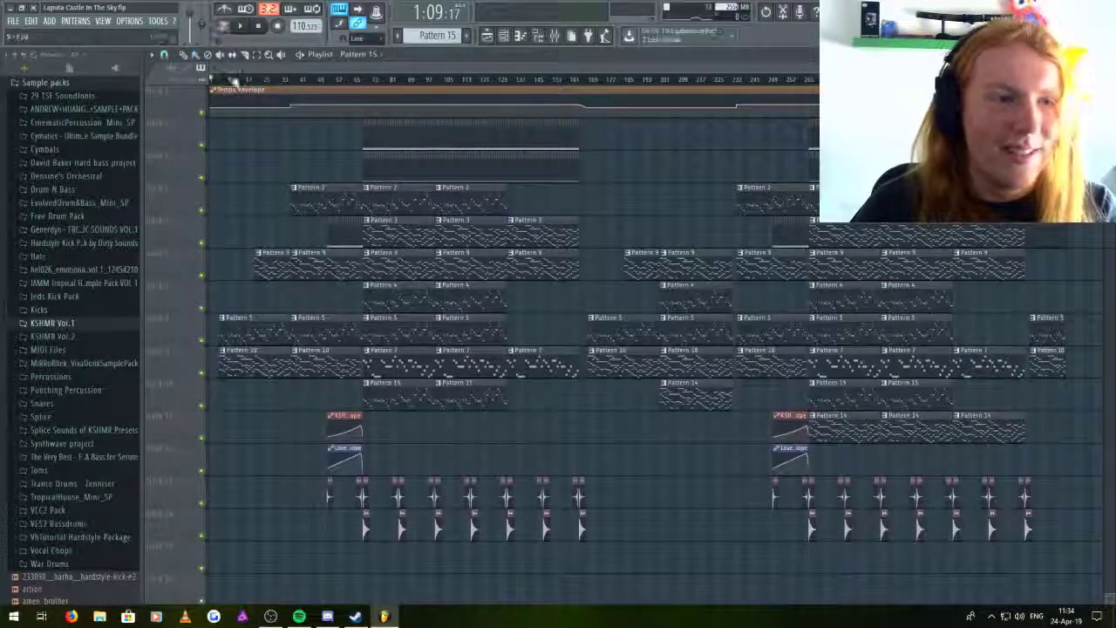
pyautogui.moveTo(233, 80); pyautogui.dragTo(362, 105)
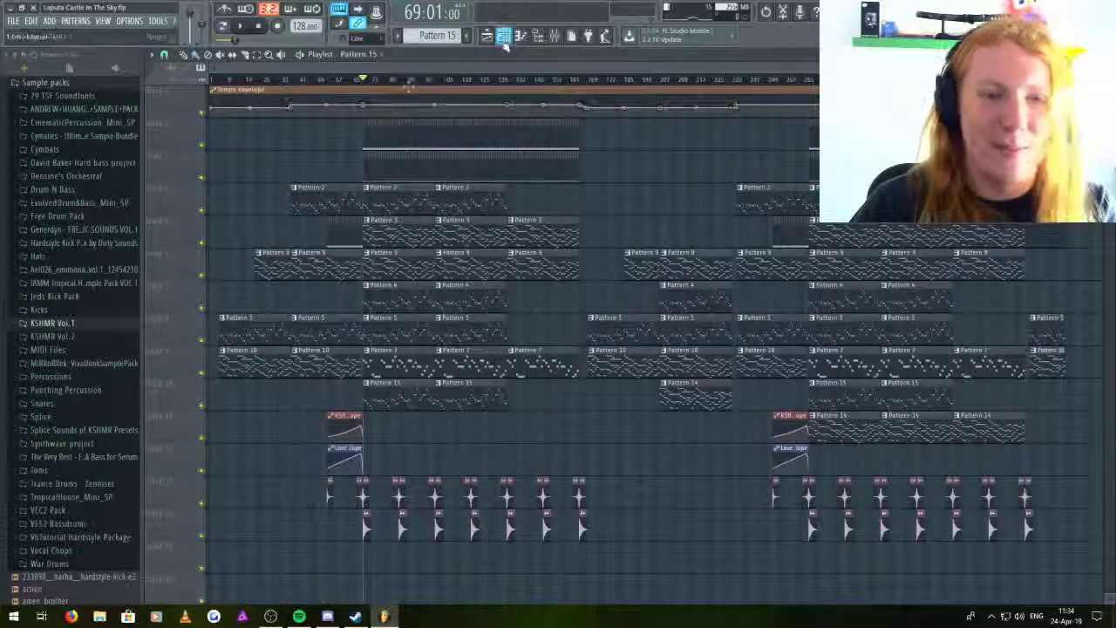
# - Open the reFX Nexus #4 notes of Pattern 15 in the piano roll, play the pattern and stop it
pyautogui.click(503, 35)
pyautogui.click(503, 35)
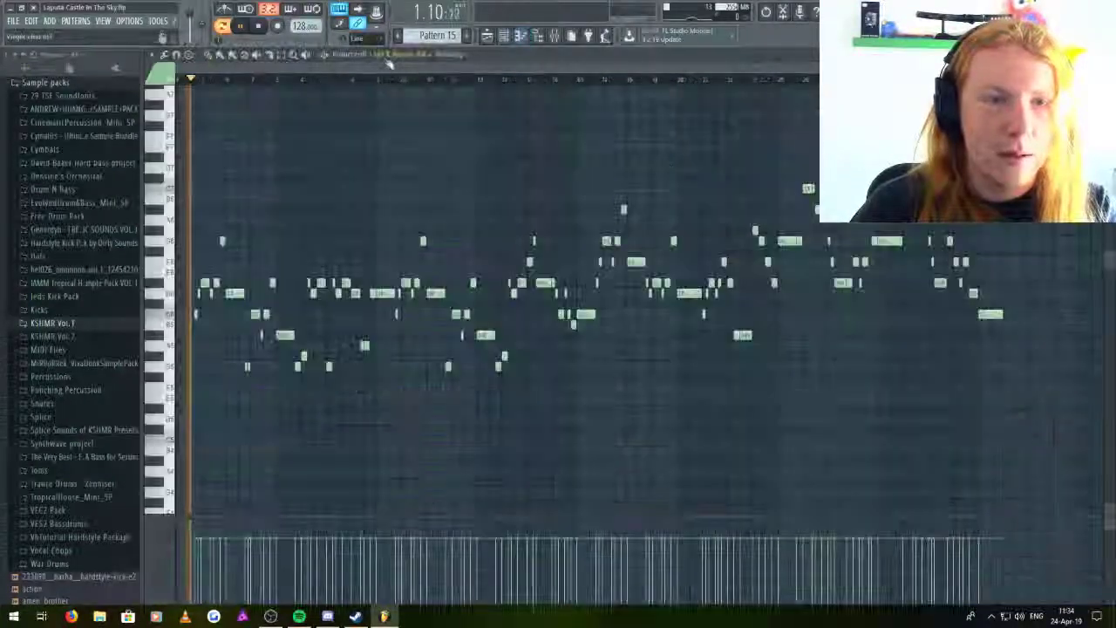
pyautogui.click(446, 54)
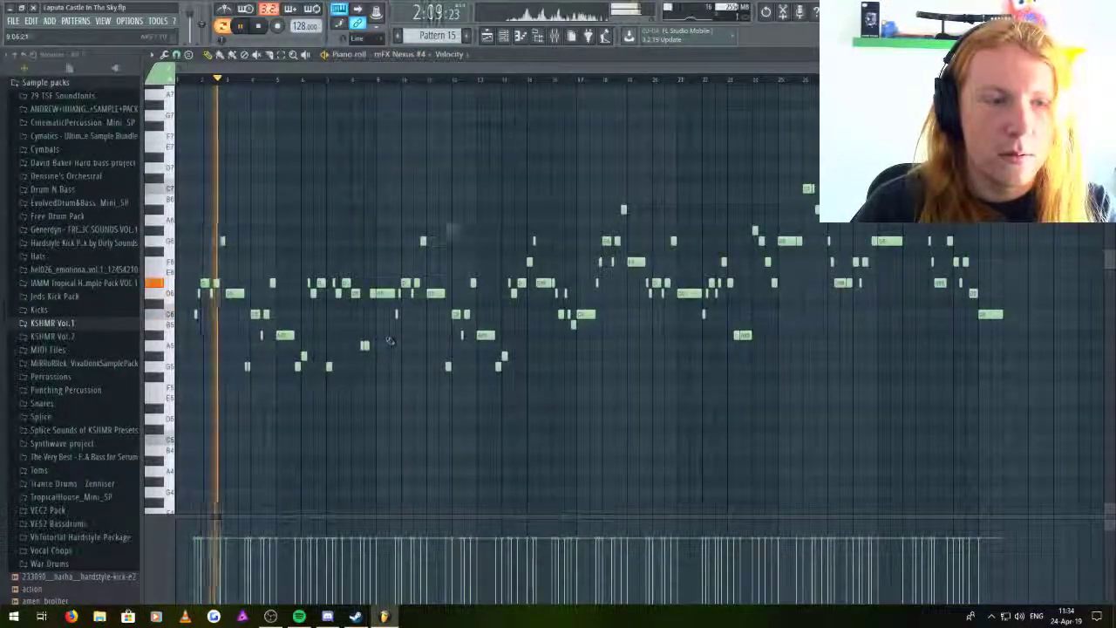
pyautogui.click(12, 20)
pyautogui.click(11, 22)
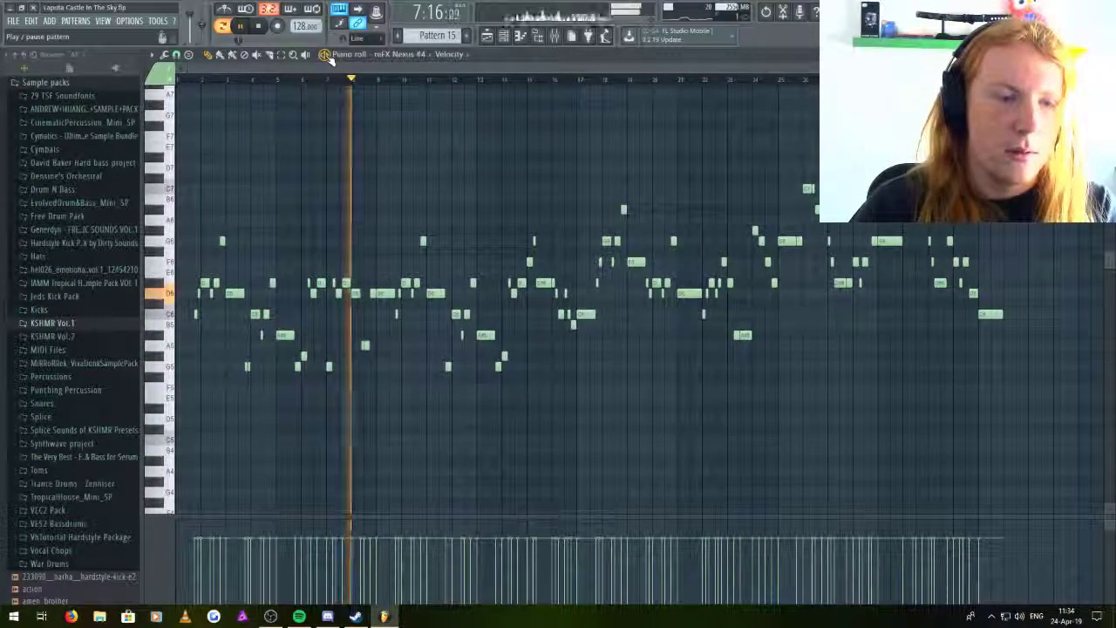
pyautogui.press('space')
pyautogui.click(11, 21)
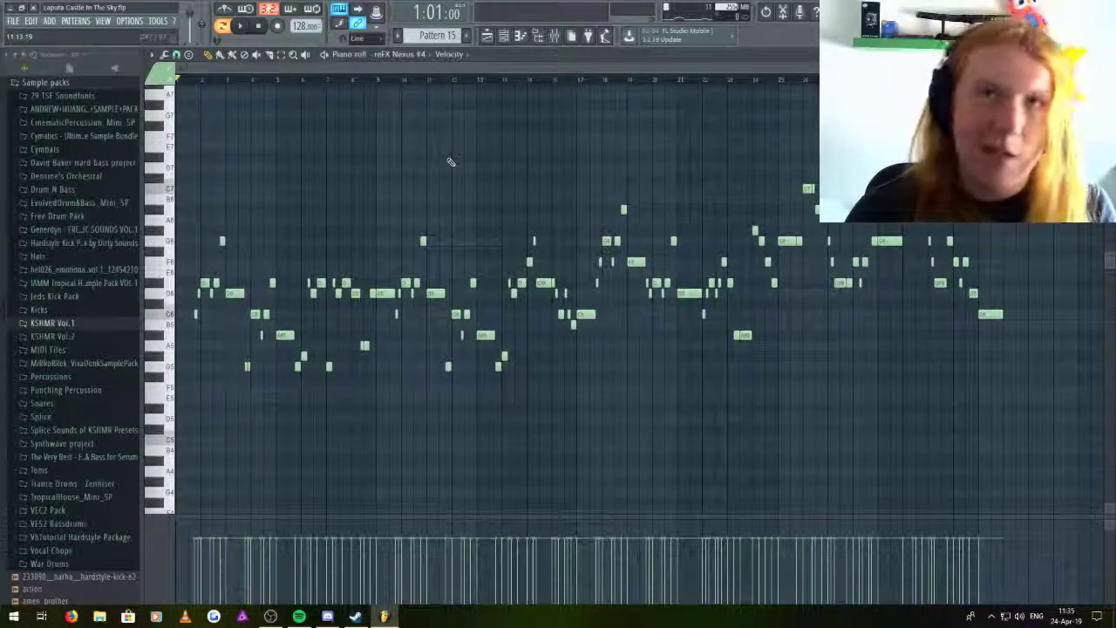
# - Return to the playlist and examine Pattern 15's clips alongside the other patterns from bar 69 onward
pyautogui.click(503, 35)
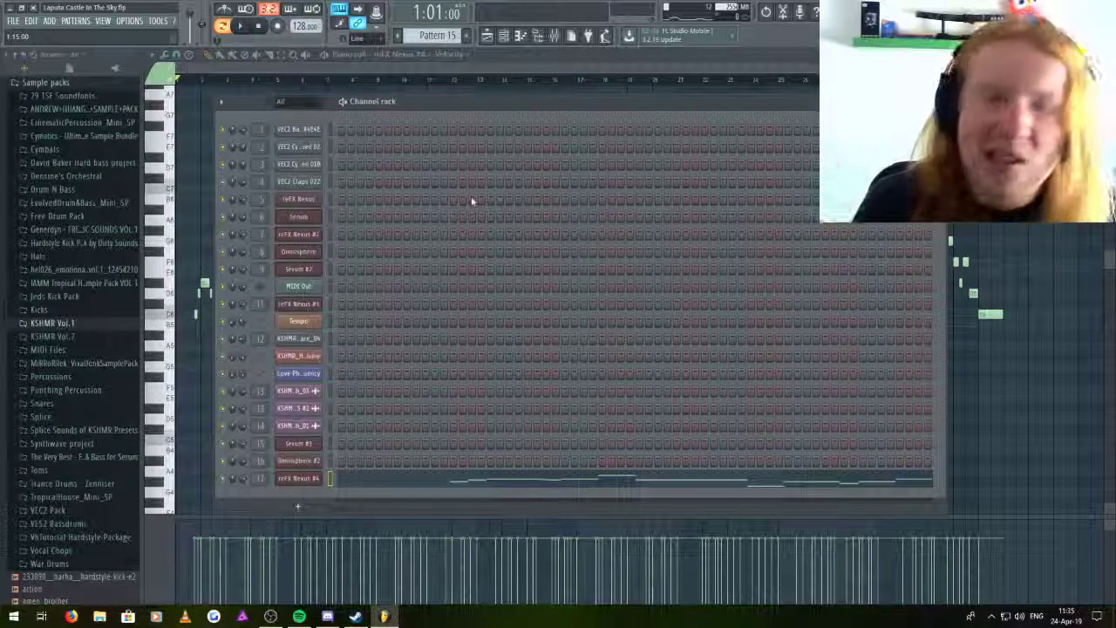
pyautogui.click(488, 35)
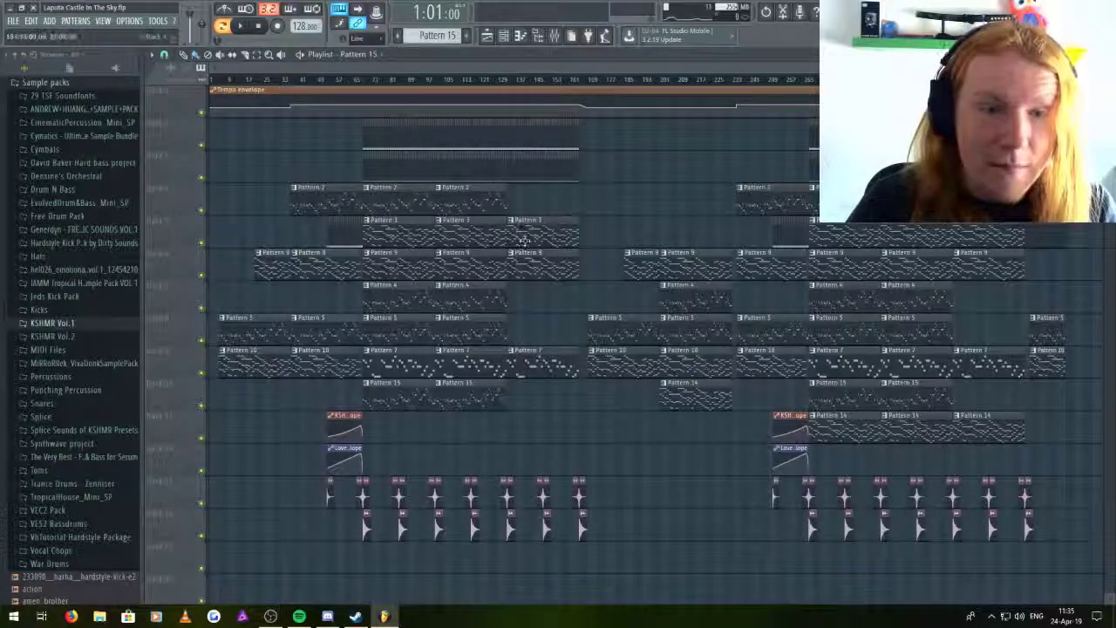
pyautogui.keyDown('ctrl'); pyautogui.scroll(8, 523, 240); pyautogui.keyUp('ctrl')
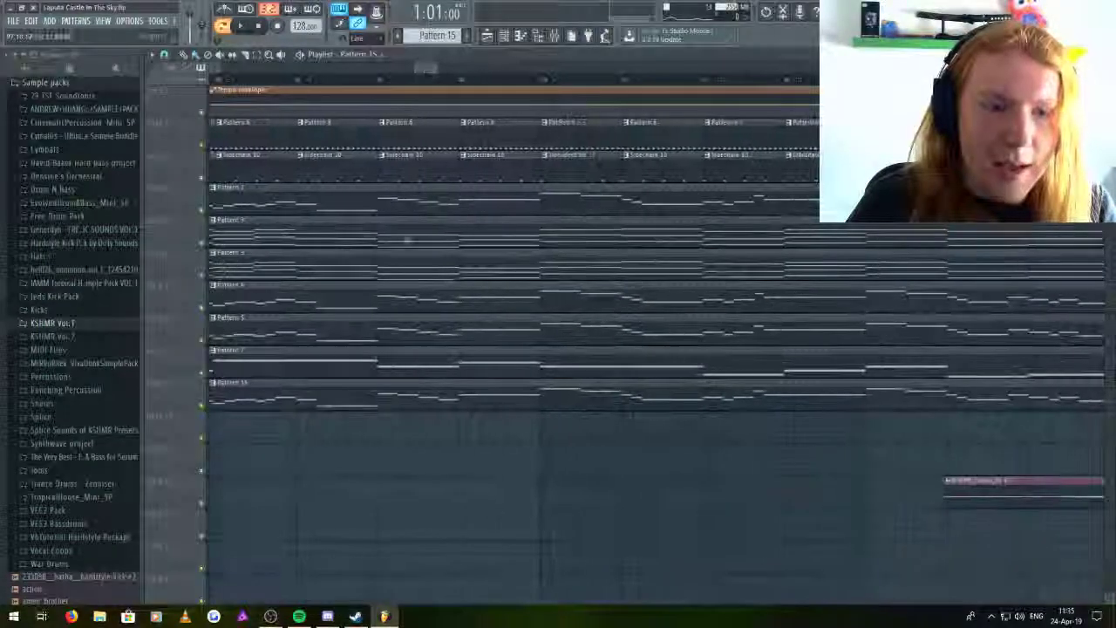
pyautogui.keyDown('ctrl'); pyautogui.scroll(-6, 406, 240); pyautogui.keyUp('ctrl')
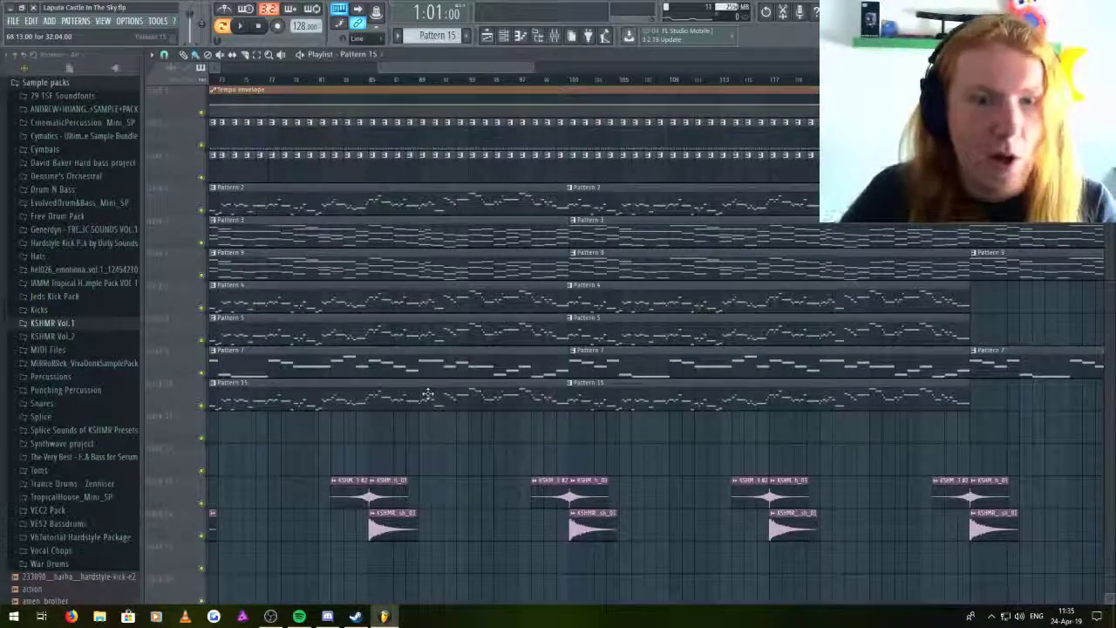
pyautogui.keyDown('ctrl'); pyautogui.scroll(-8, 388, 444); pyautogui.keyUp('ctrl')
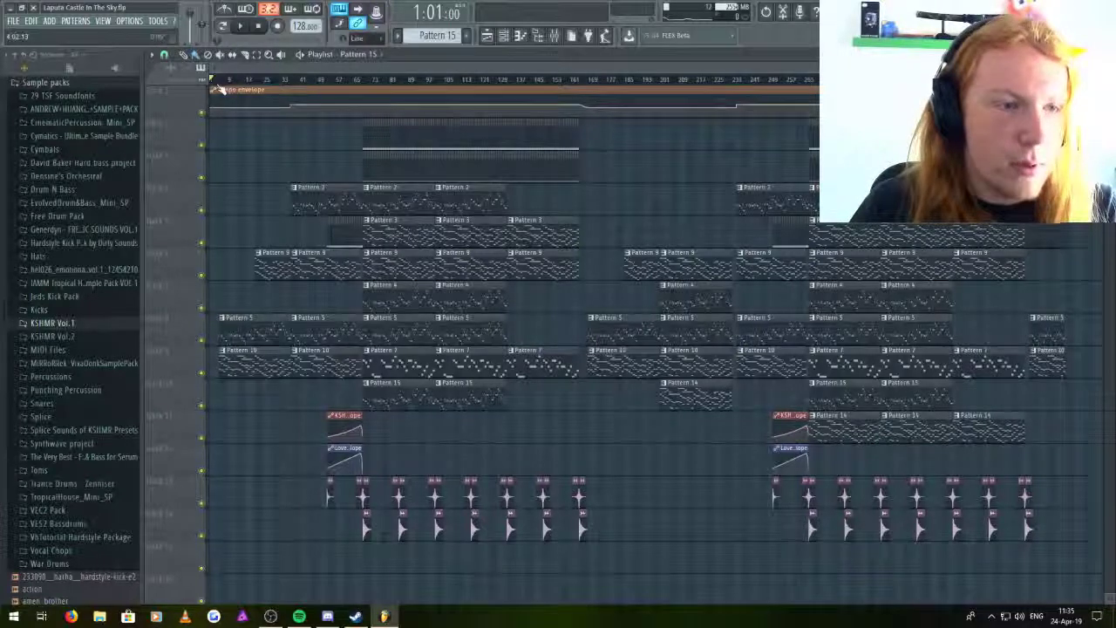
# - Move the playhead to bar 65, just before Pattern 15's first clip, and play the song from there
pyautogui.moveTo(334, 82); pyautogui.dragTo(330, 88)
pyautogui.scroll(5, 330, 87)
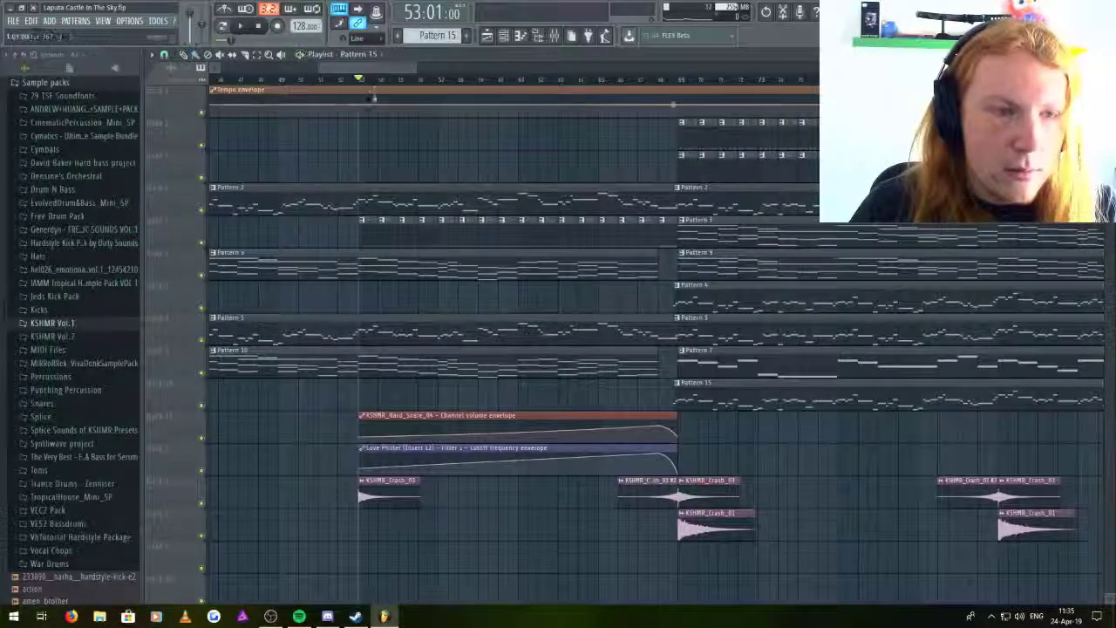
pyautogui.moveTo(374, 98); pyautogui.dragTo(598, 98)
pyautogui.click(301, 55)
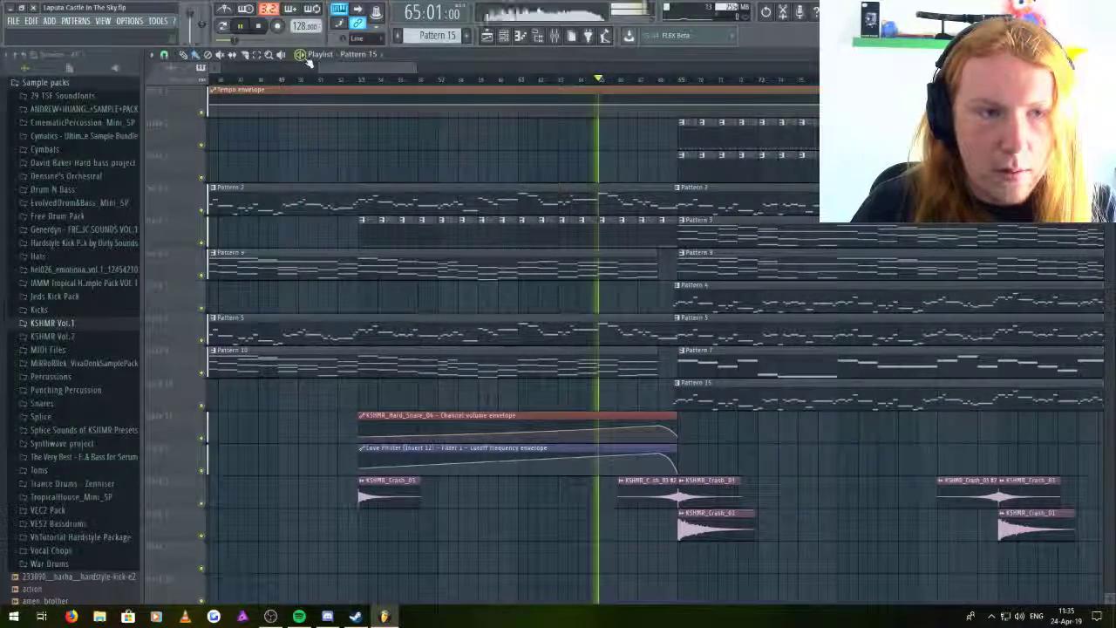
pyautogui.scroll(-6, 468, 189)
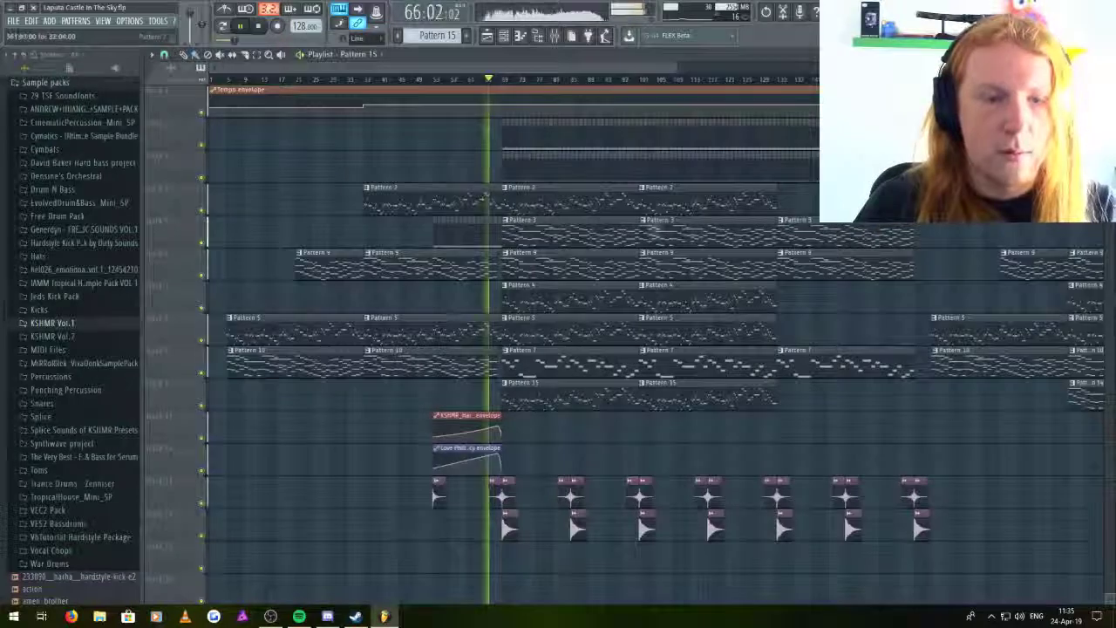
pyautogui.click(13, 20)
pyautogui.press('Escape')
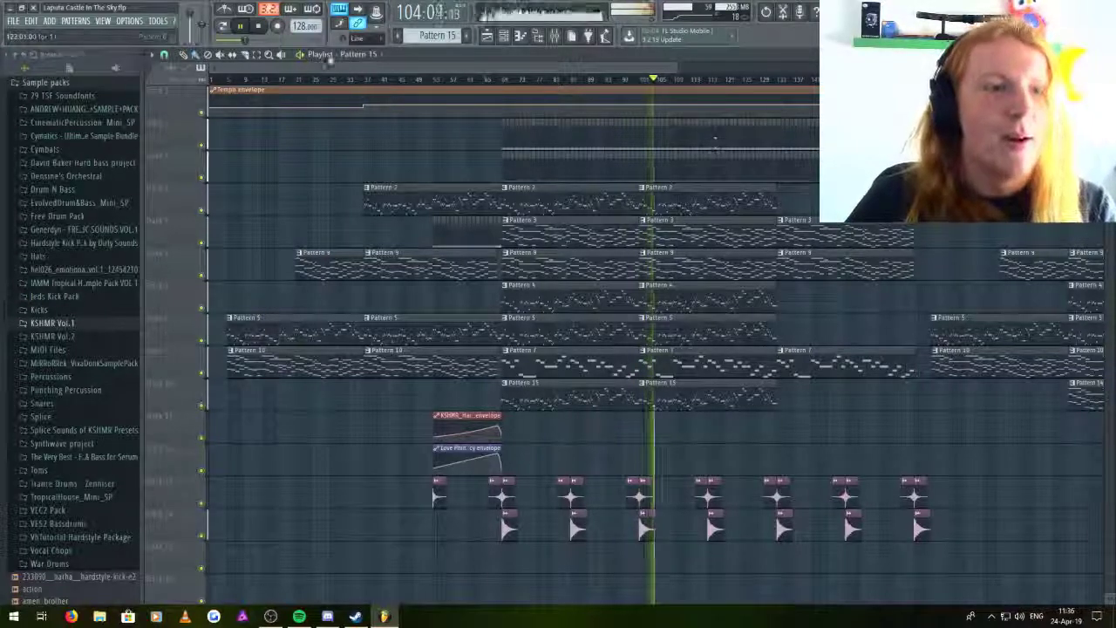
# - Stop the song playback and return the playhead to bar 1
pyautogui.press('space')
pyautogui.click(13, 20)
pyautogui.click(31, 78)
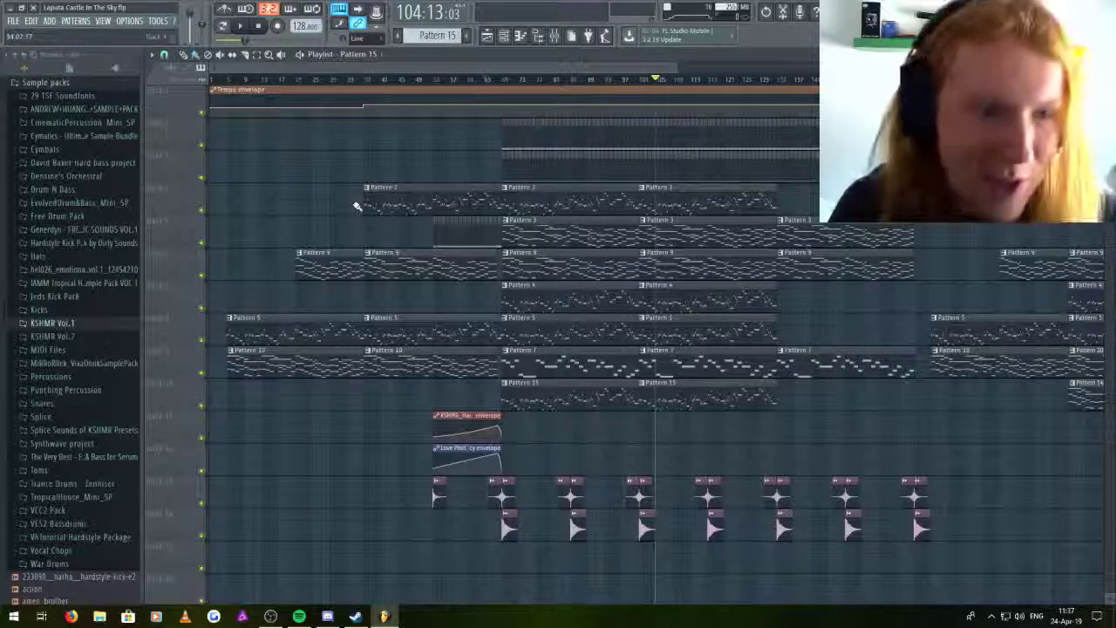
pyautogui.press('space')
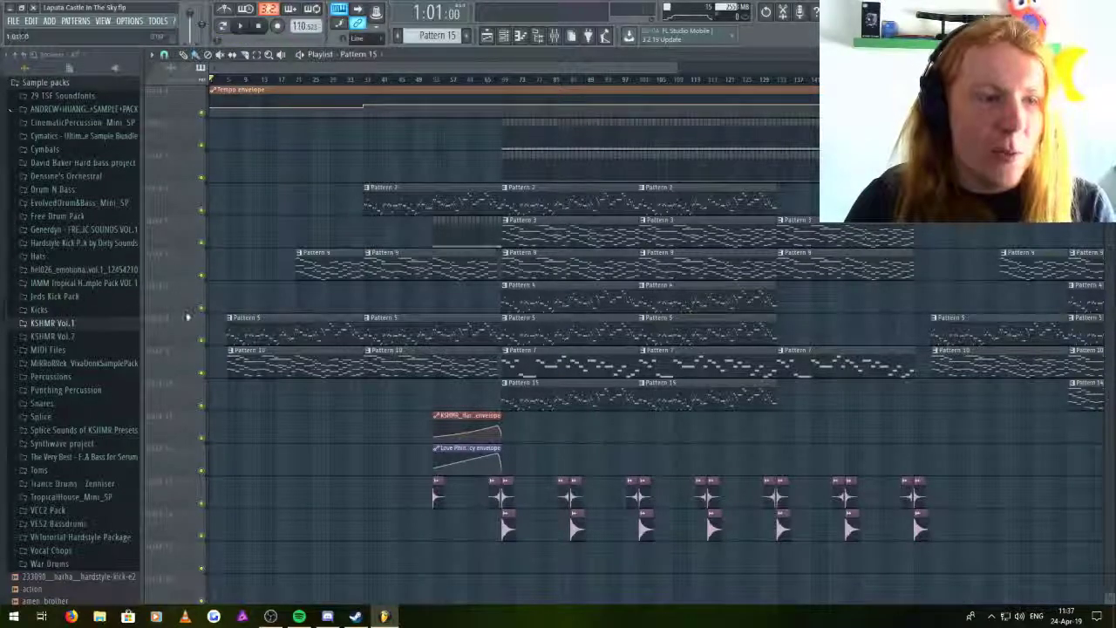
# - Examine the playlist arrangement from the intro clips through the later sections to review the song's overall structure
pyautogui.scroll(8, 219, 326)
pyautogui.hscroll(-3, 439, 282)
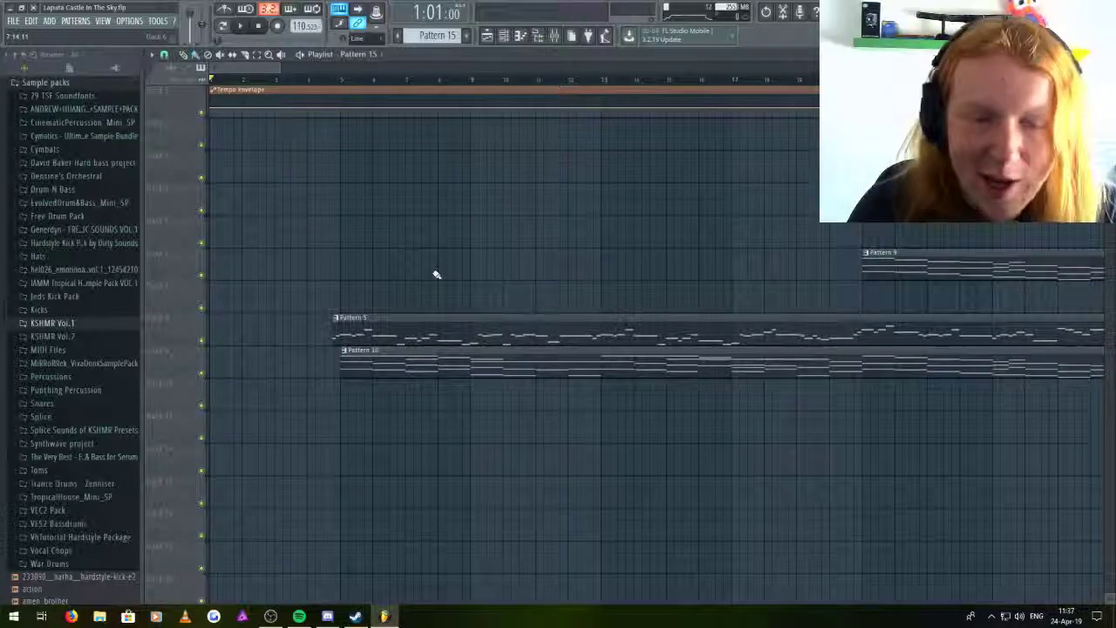
pyautogui.scroll(-6, 439, 273)
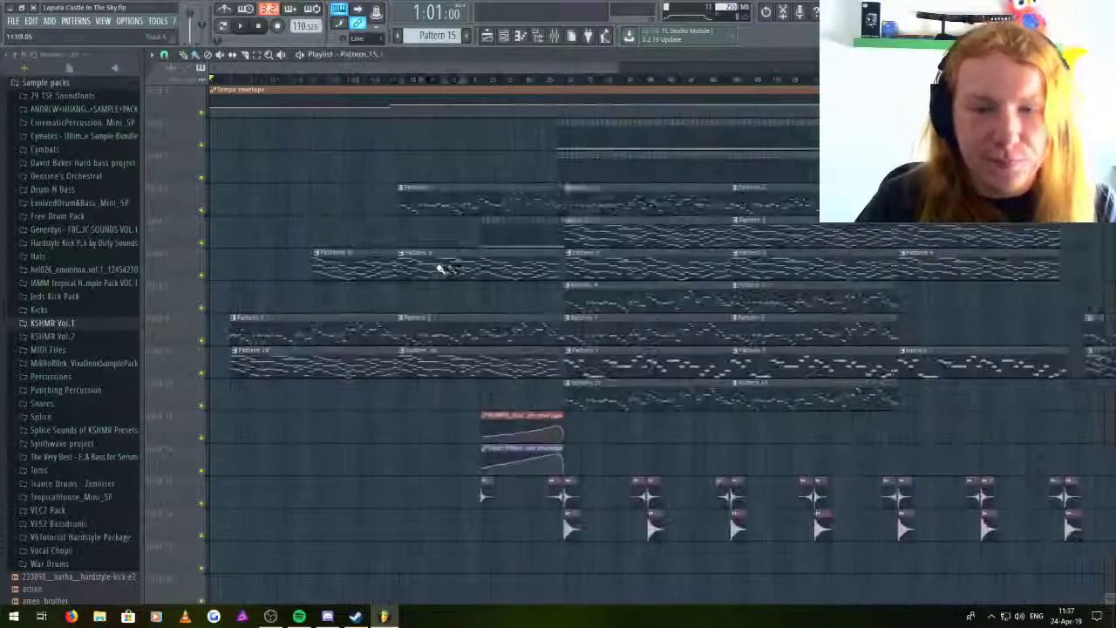
pyautogui.scroll(3, 551, 352)
pyautogui.scroll(-5, 551, 351)
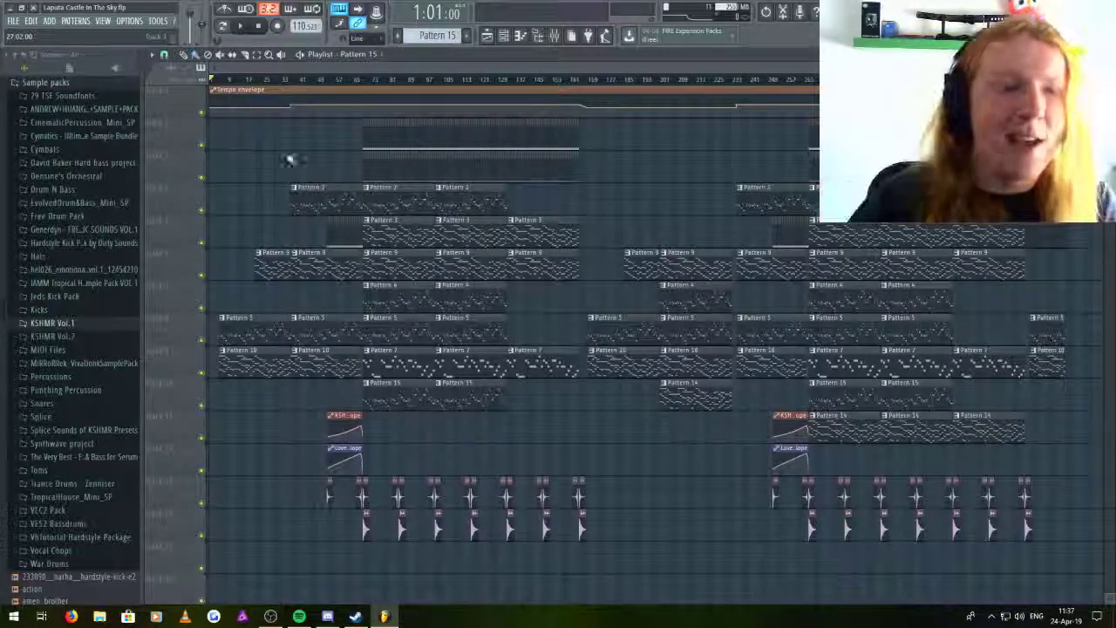
pyautogui.scroll(5, 287, 157)
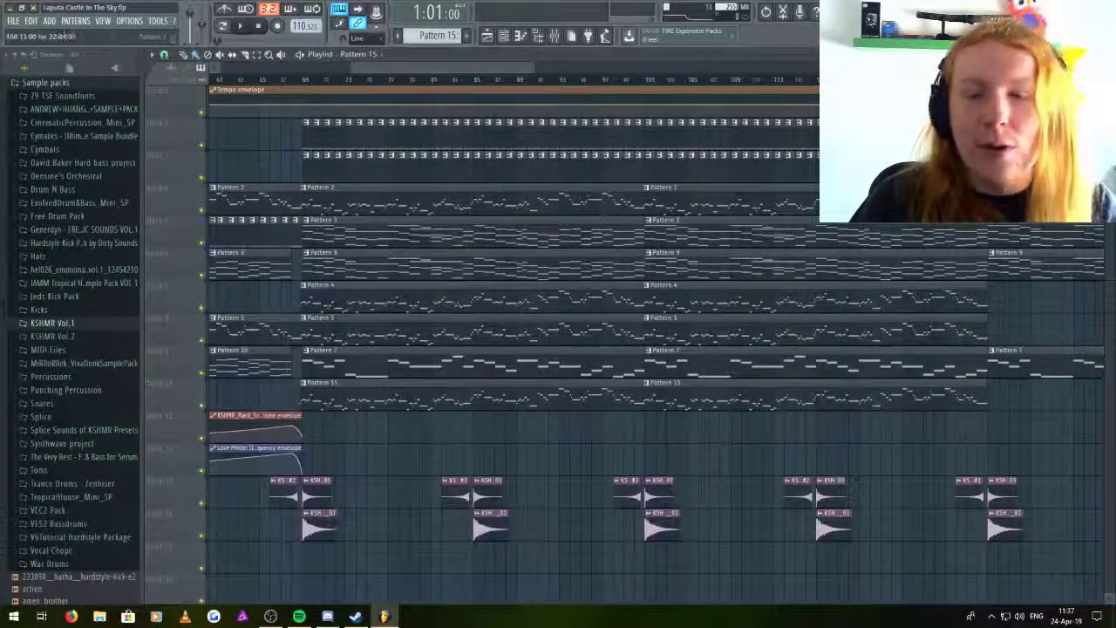
pyautogui.scroll(-5, 422, 201)
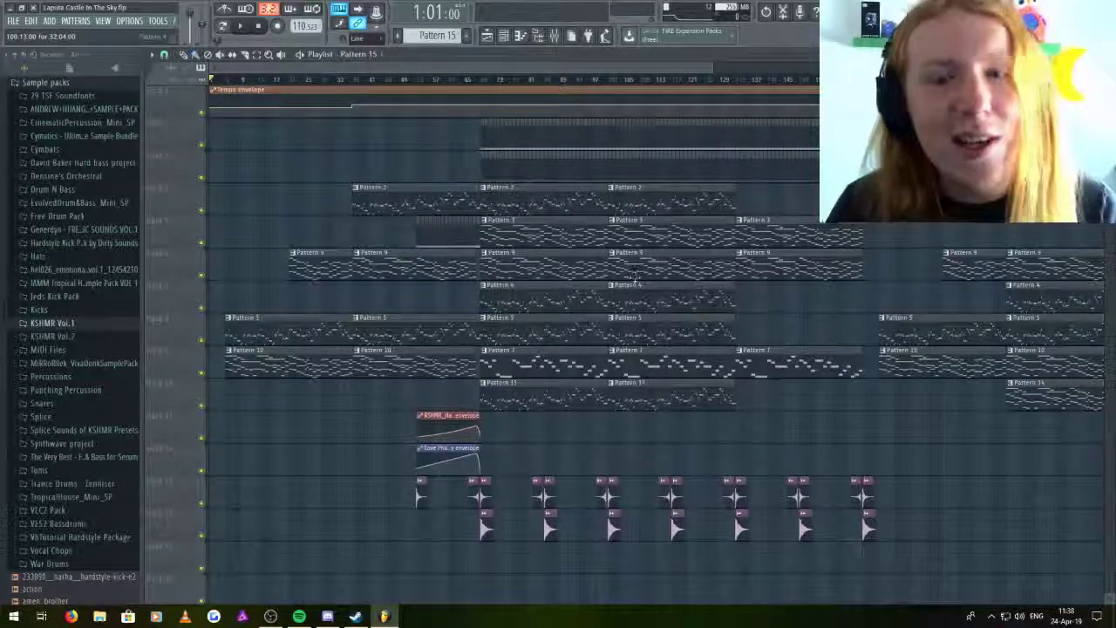
pyautogui.scroll(-3, 792, 304)
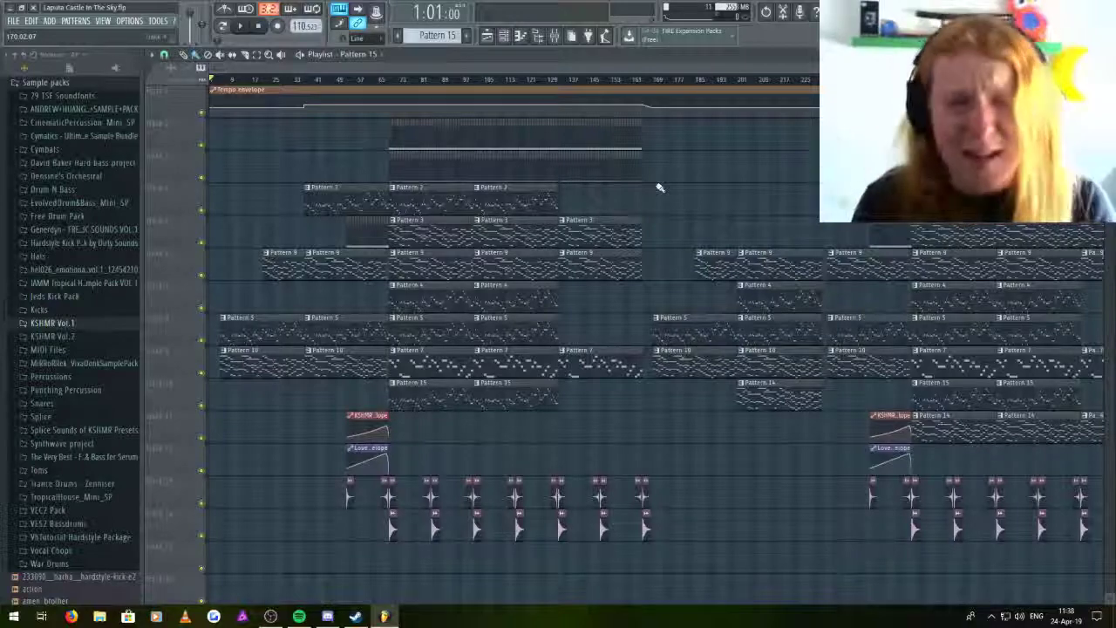
pyautogui.scroll(5, 635, 184)
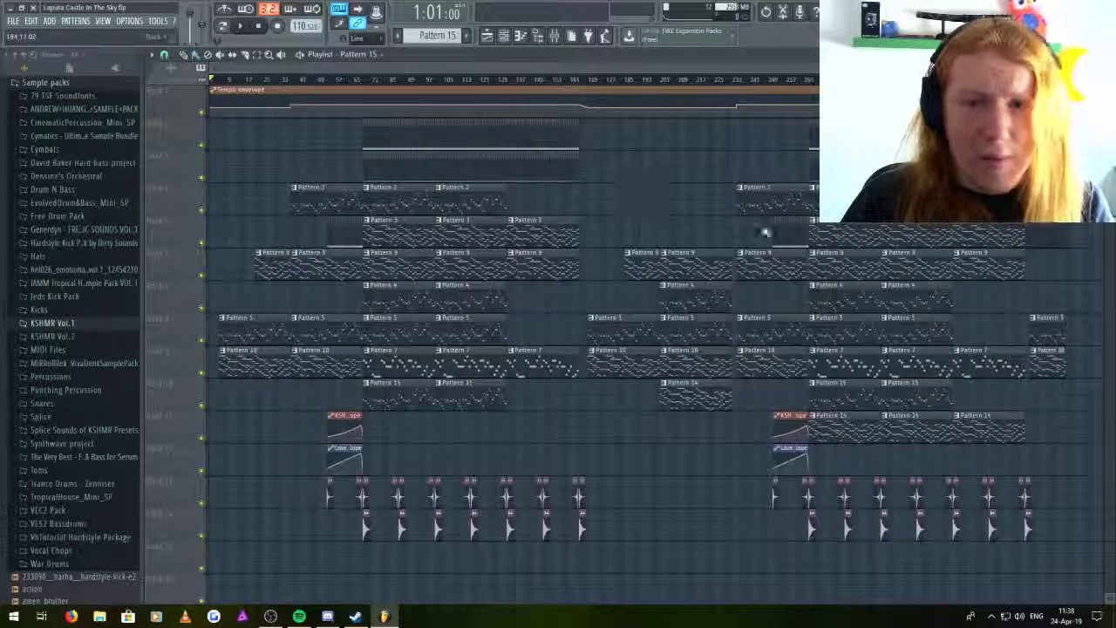
pyautogui.scroll(-6, 340, 327)
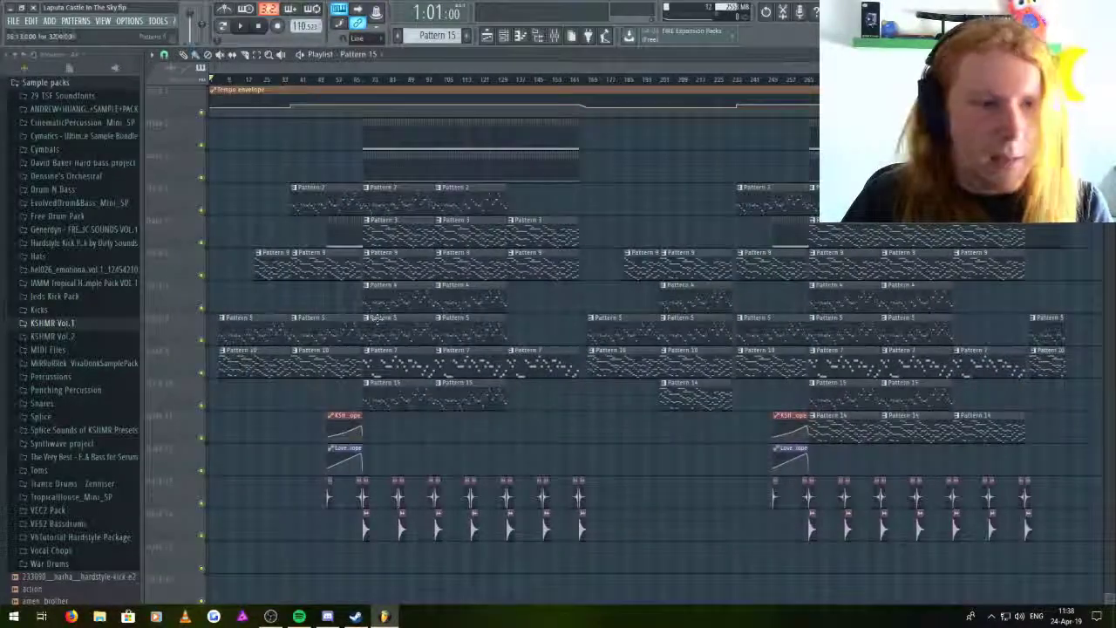